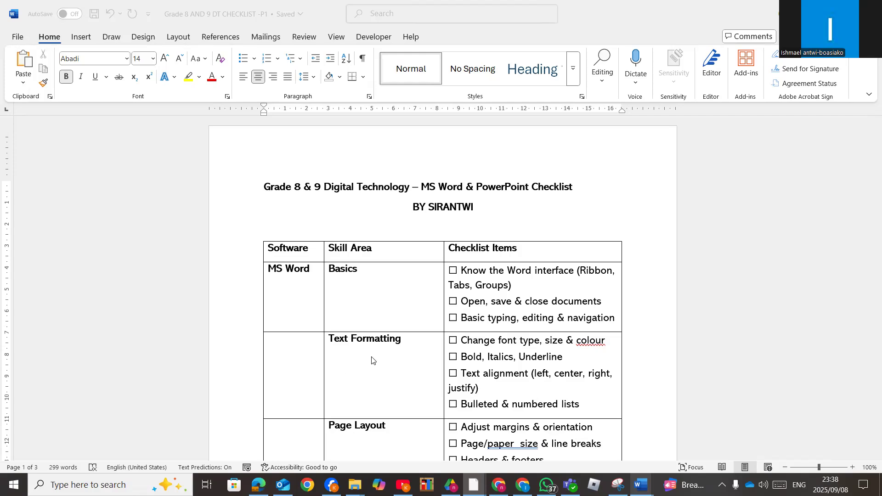
Read through the MS Word and PowerPoint skill areas in the checklist table and return to the document's beginning
scroll(372, 361, "down", 2)
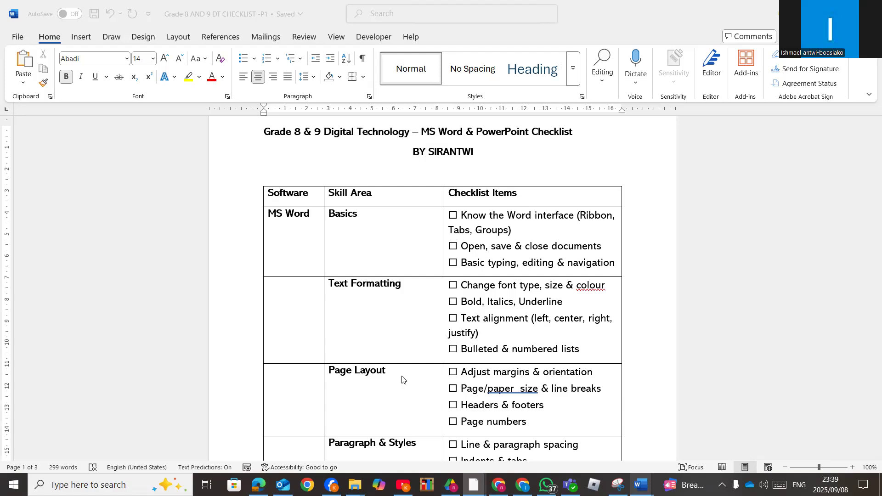
scroll(378, 385, "down", 1)
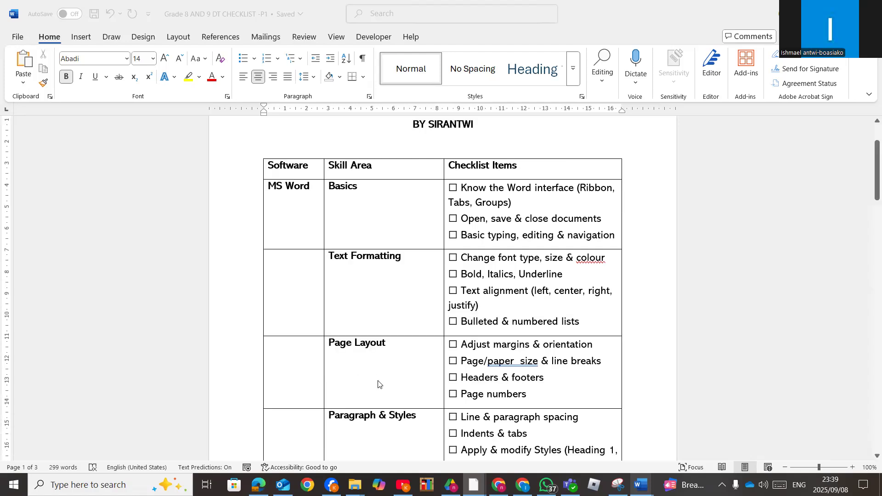
scroll(379, 385, "down", 1)
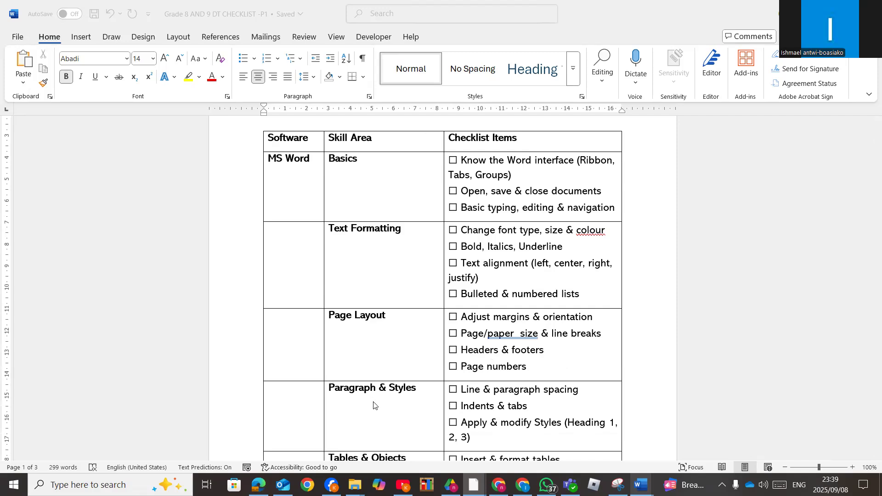
scroll(373, 403, "down", 1)
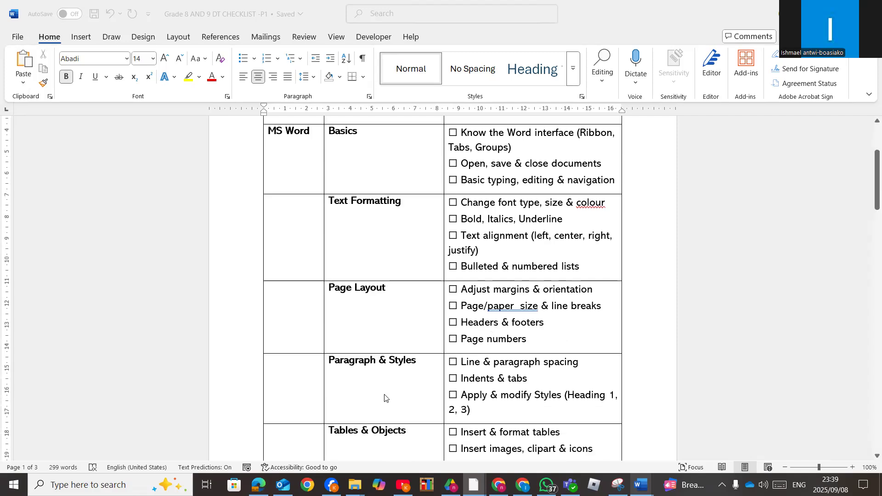
scroll(385, 398, "down", 6)
scroll(399, 395, "down", 6)
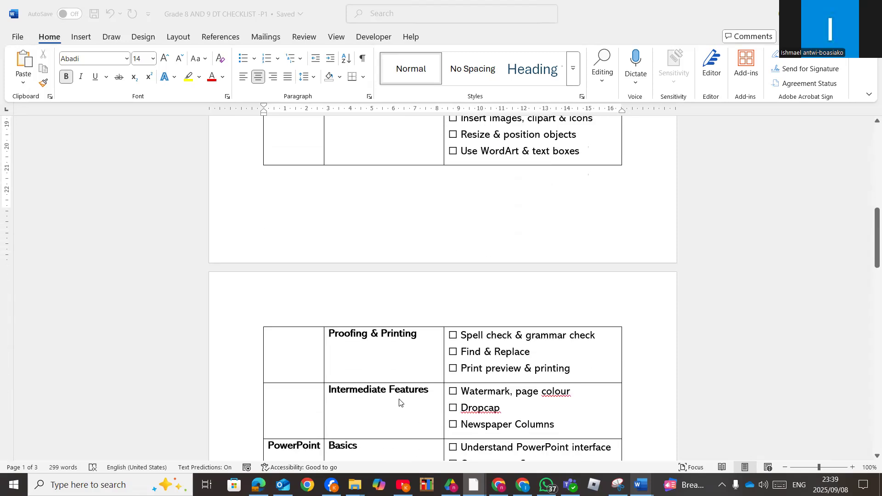
scroll(399, 402, "down", 1)
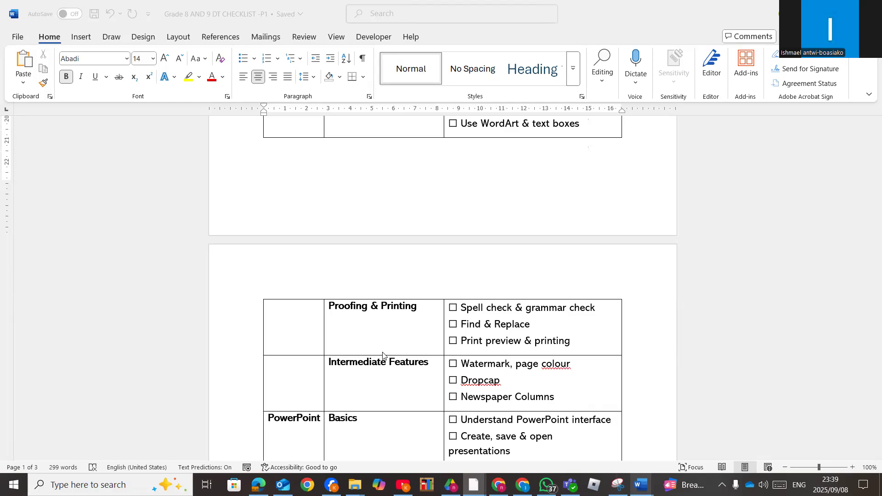
scroll(407, 361, "down", 3)
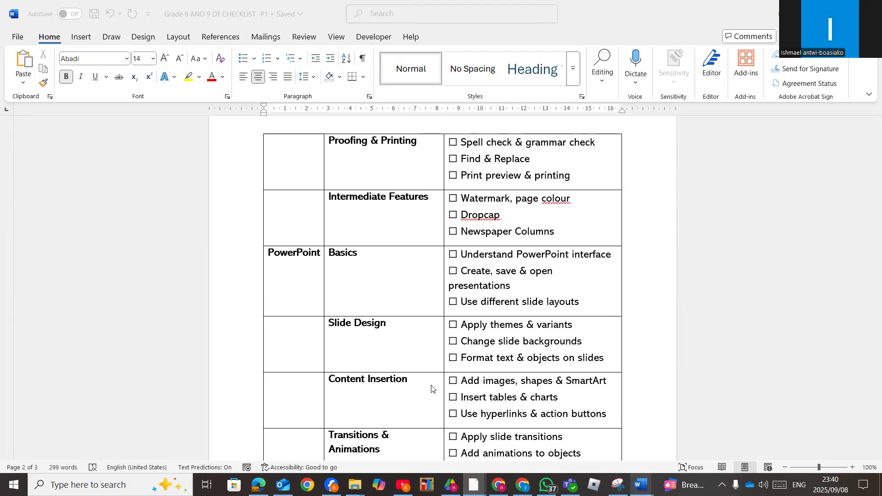
scroll(432, 386, "down", 2)
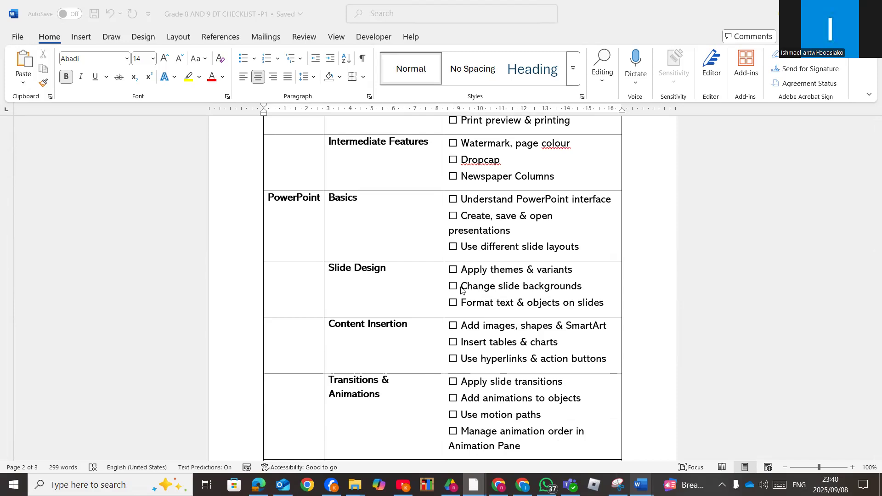
scroll(430, 266, "up", 15)
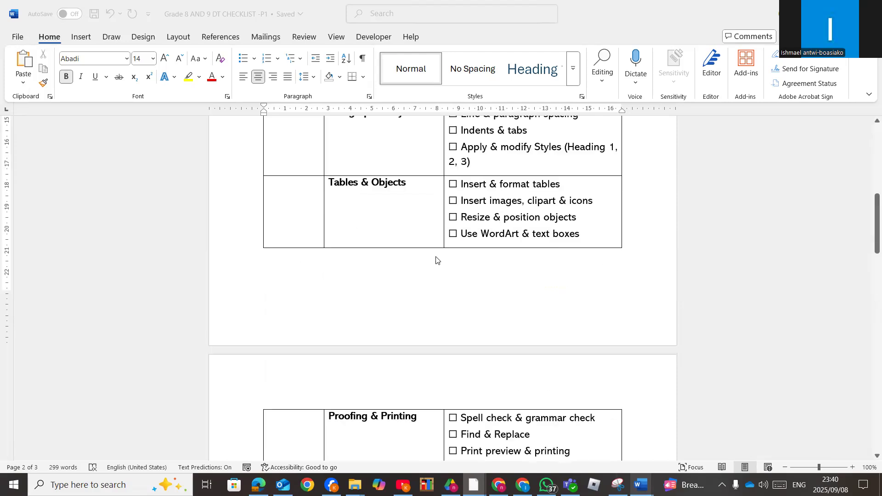
left_click_drag(874, 153, 875, 131)
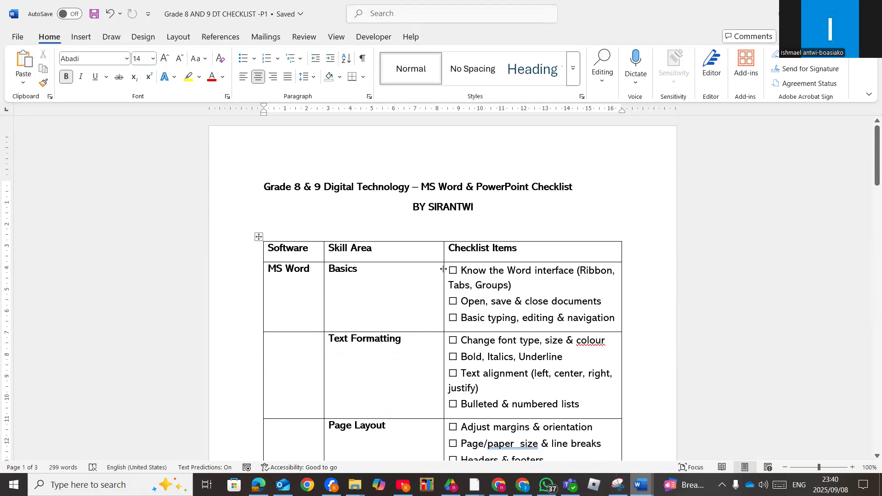
Open the 1CapePoint document from the MS Word folder in File Explorer and dismiss its personal information removal notice
mouse_move(354, 485)
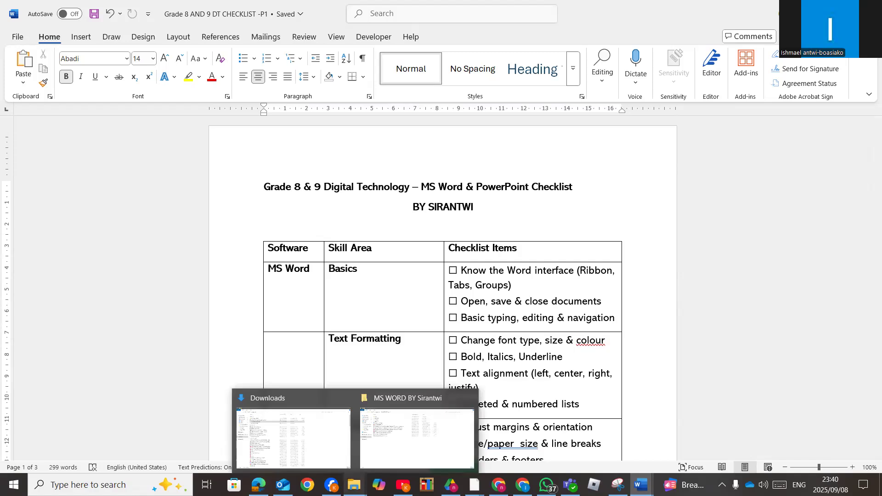
left_click(391, 424)
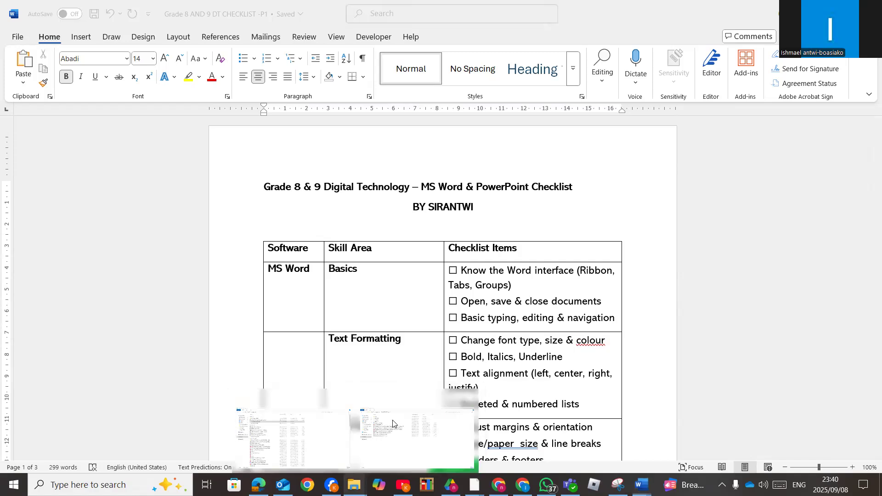
double_click(128, 110)
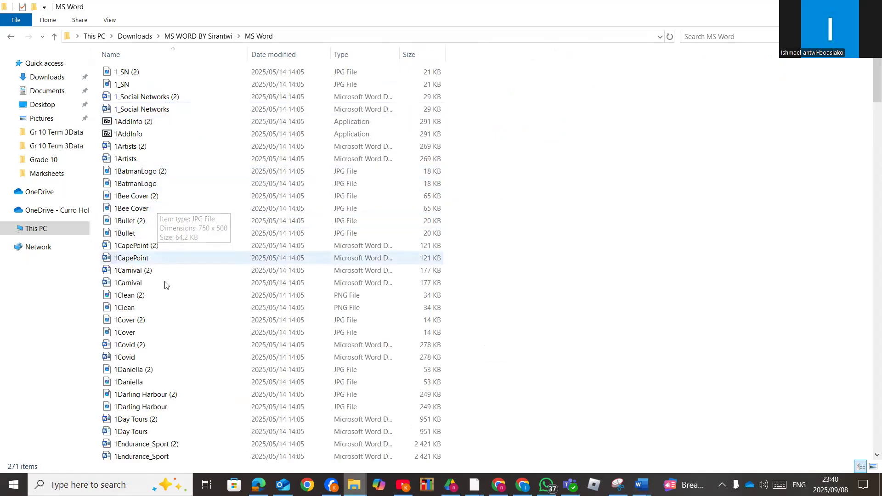
left_click(142, 264)
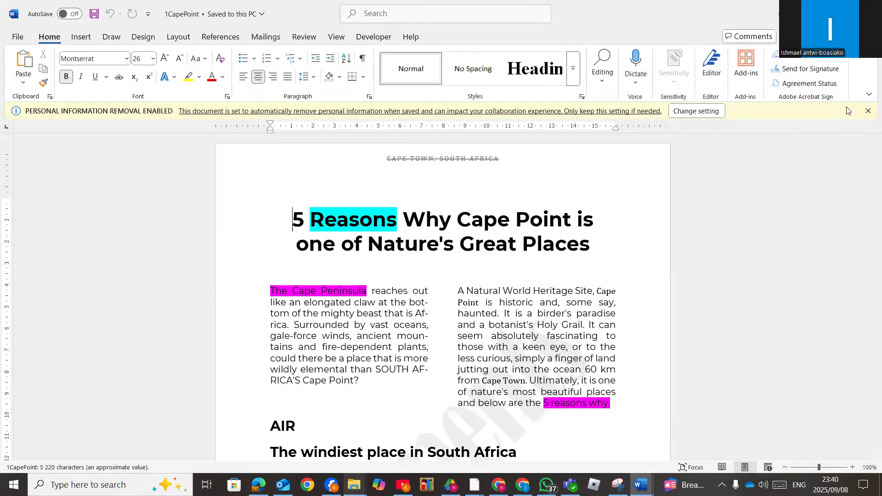
left_click(868, 111)
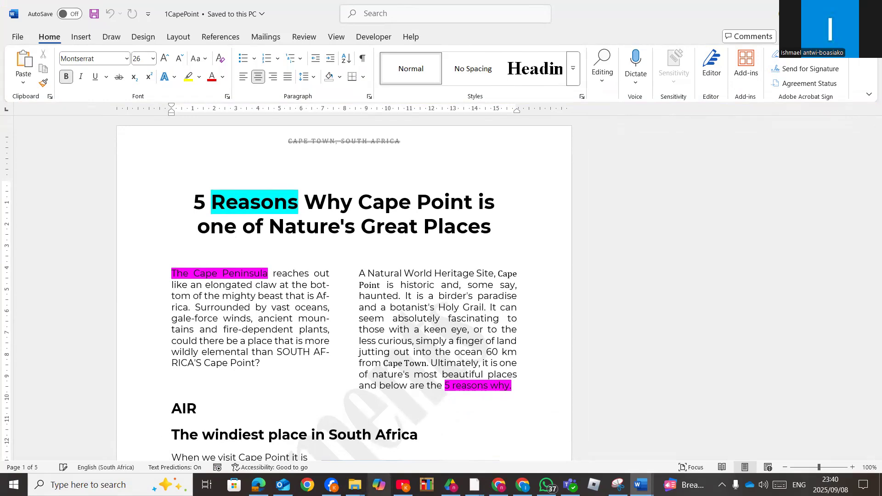
Check the Basics items in the Grade 8 AND 9 DT CHECKLIST document and return to 1CapePoint
mouse_move(644, 482)
left_click(643, 435)
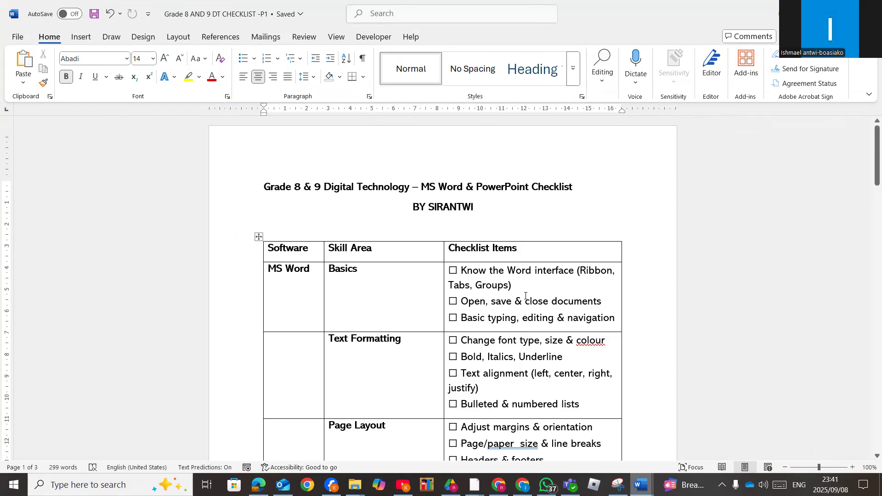
scroll(569, 348, "down", 1)
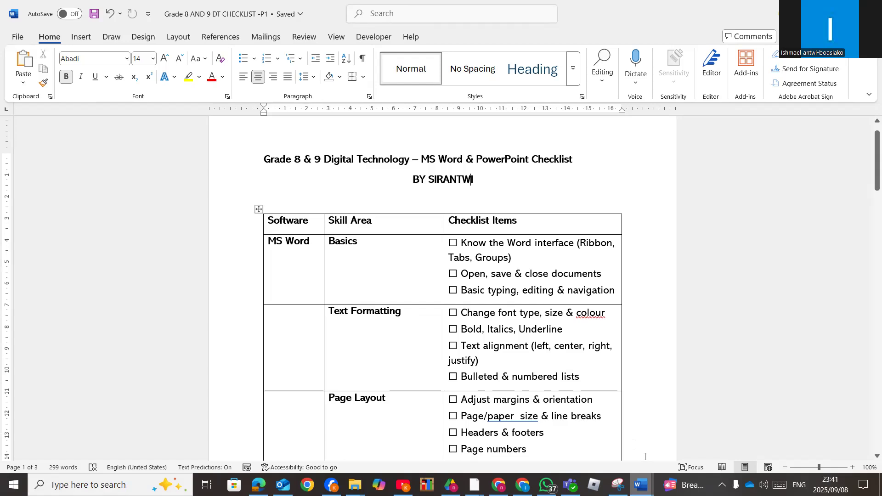
mouse_move(642, 483)
left_click(736, 445)
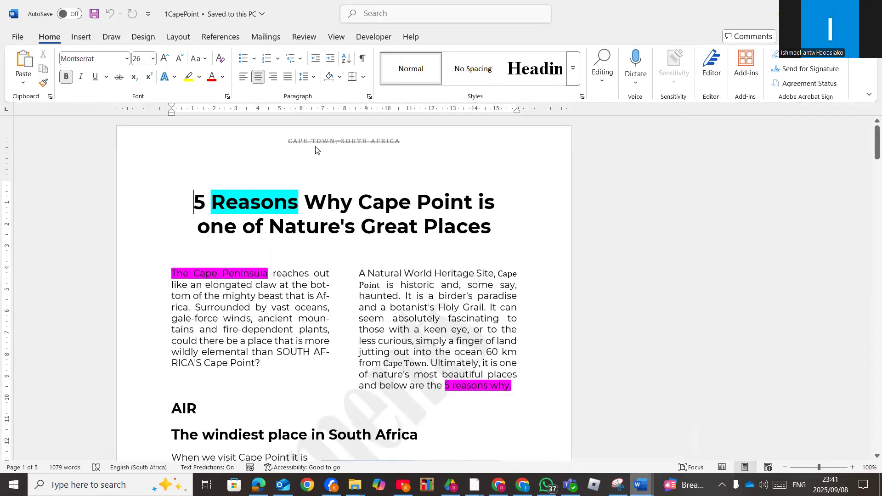
left_click(18, 38)
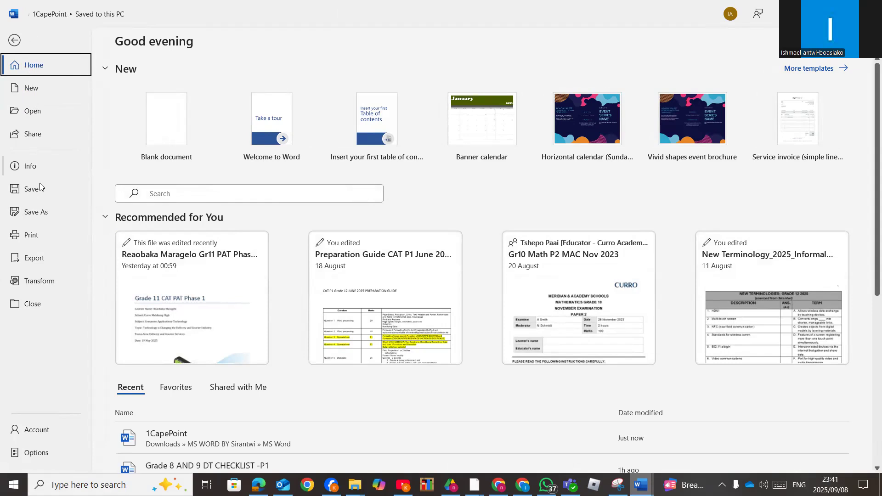
left_click(39, 216)
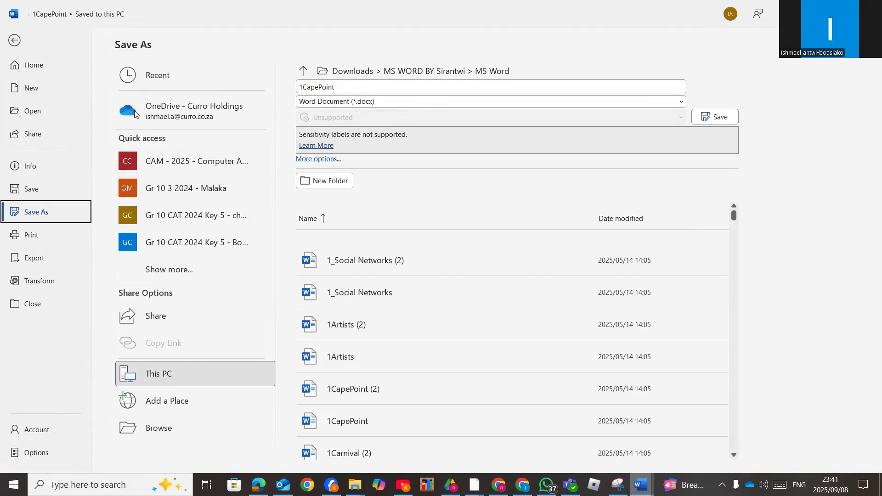
left_click(15, 40)
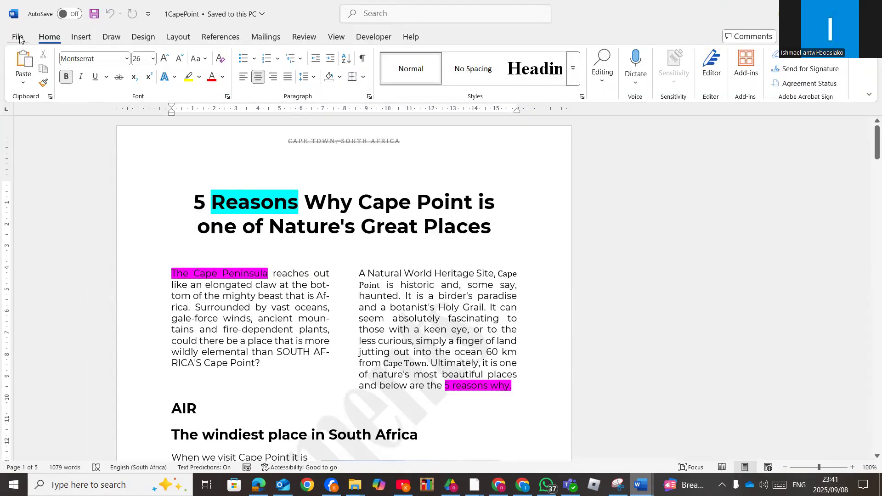
Save a copy of the document in the MS Word folder under the file name 1CapePoint1
left_click(17, 42)
left_click(45, 215)
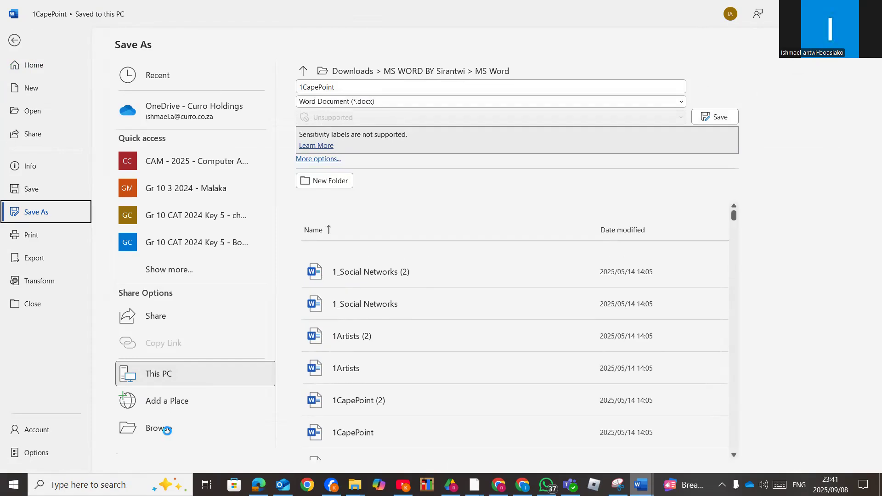
left_click(169, 433)
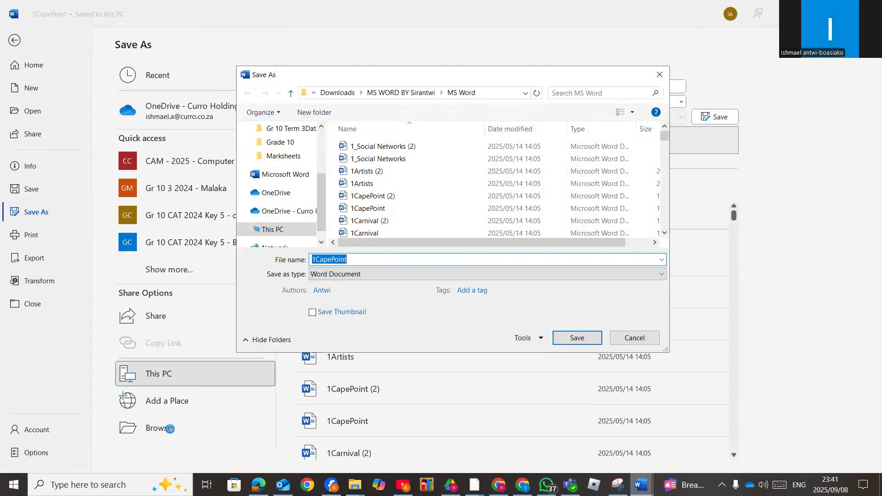
left_click(354, 259)
left_click(571, 339)
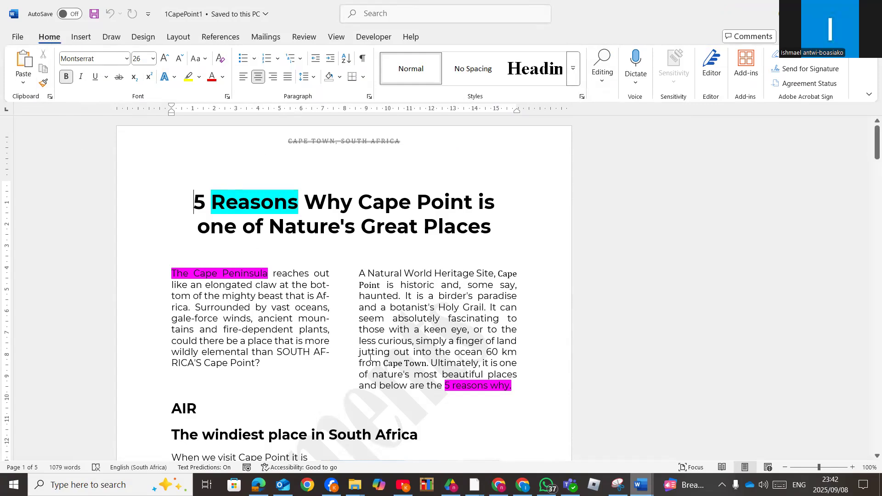
Review the Text Formatting items in the checklist document and switch back to 1CapePoint1
mouse_move(642, 485)
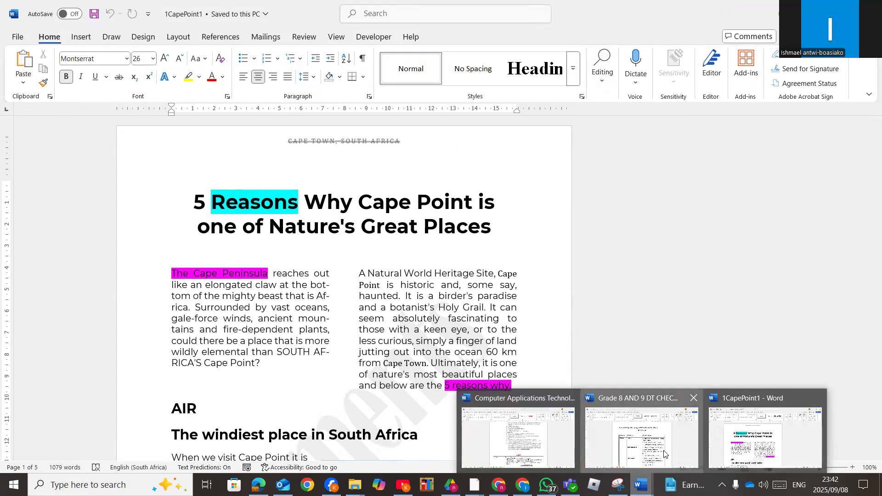
left_click(642, 437)
scroll(484, 316, "down", 1)
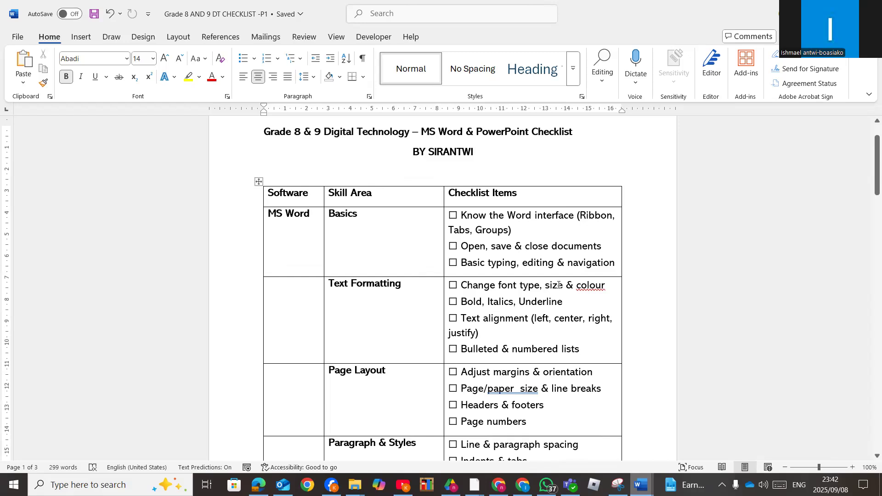
left_click(640, 485)
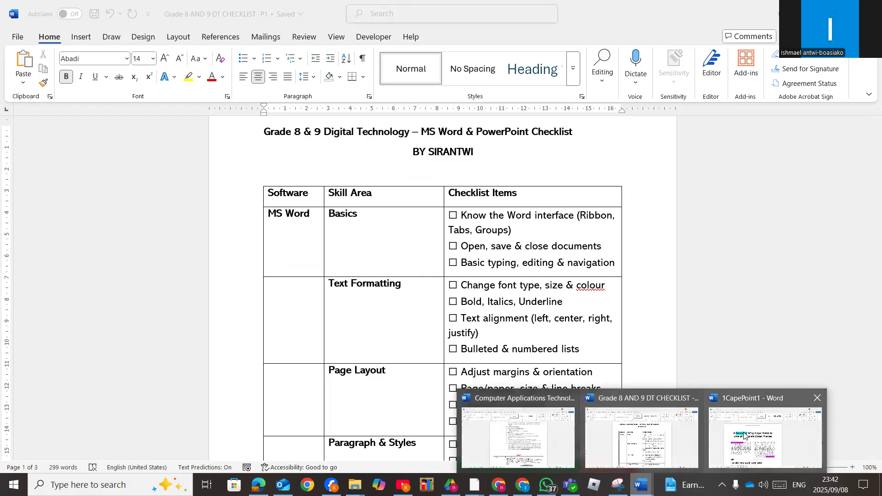
left_click(745, 435)
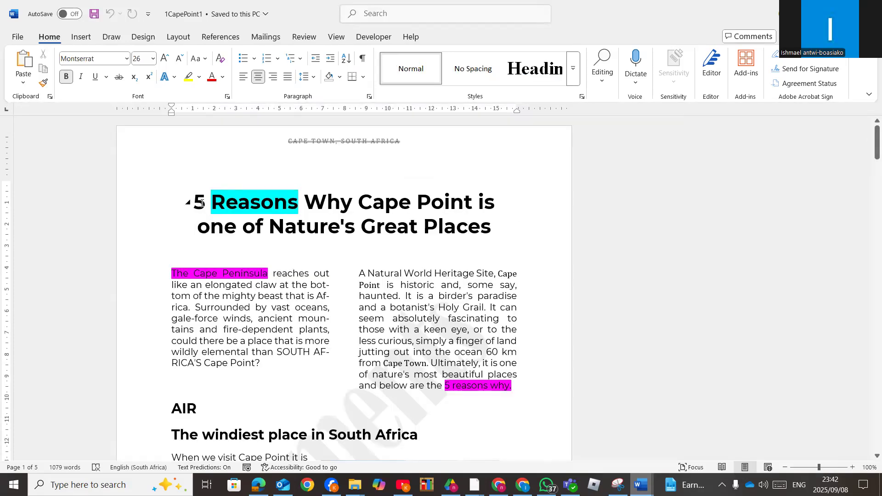
left_click_drag(196, 203, 462, 229)
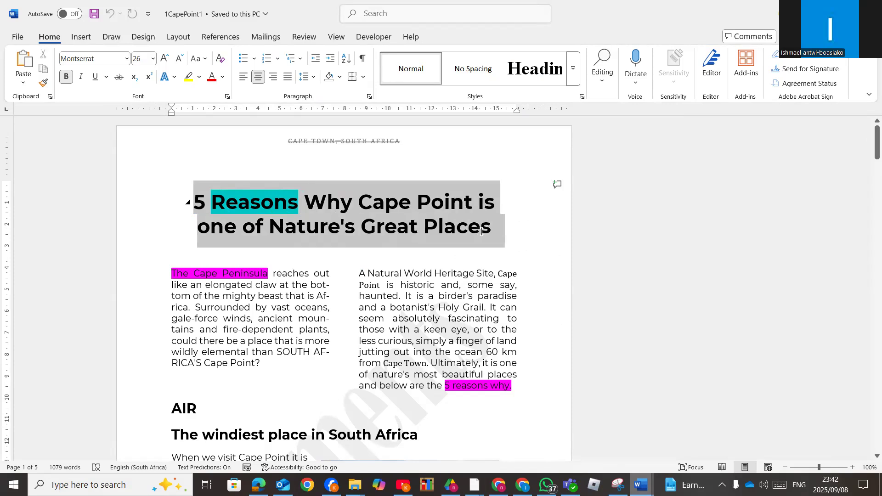
left_click_drag(481, 234, 481, 234)
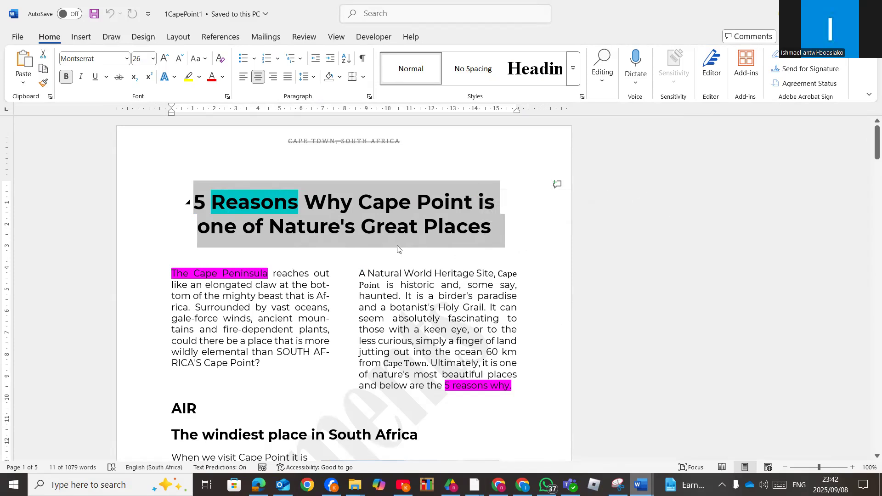
left_click(327, 273)
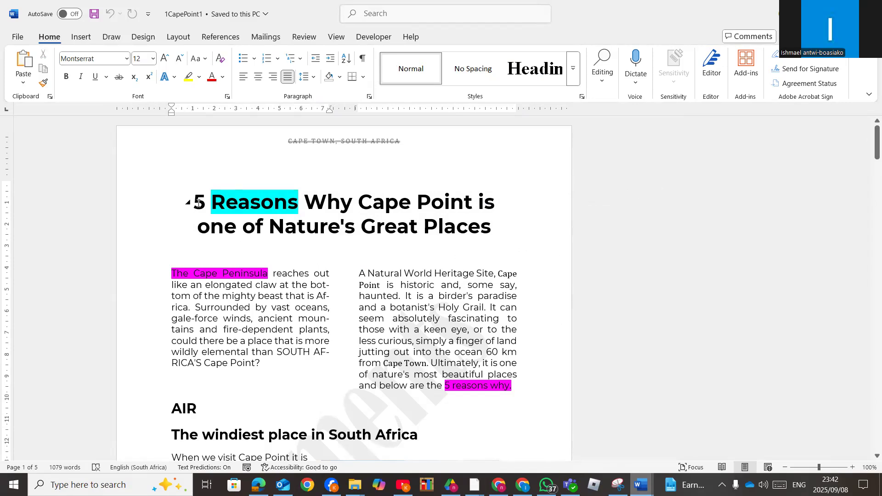
Change the font of the title "5 Reasons Why Cape Point is one of Nature's Great Places" to Abadi
left_click_drag(198, 203, 476, 235)
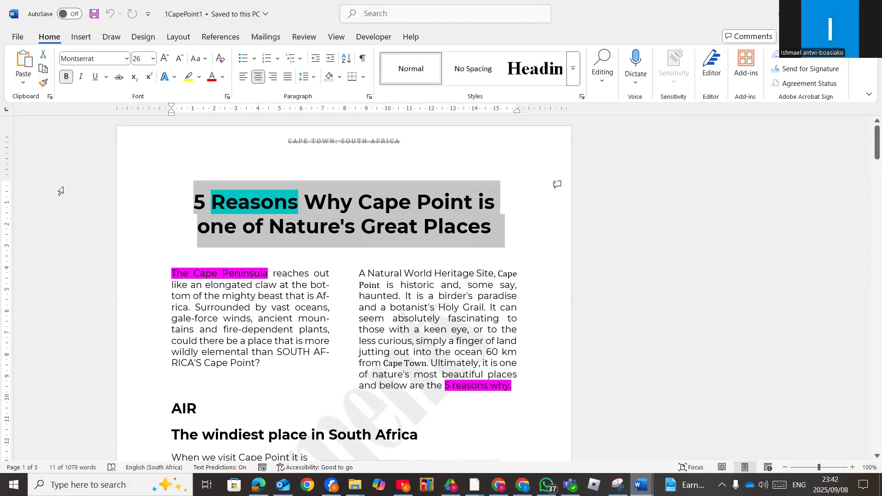
left_click(126, 62)
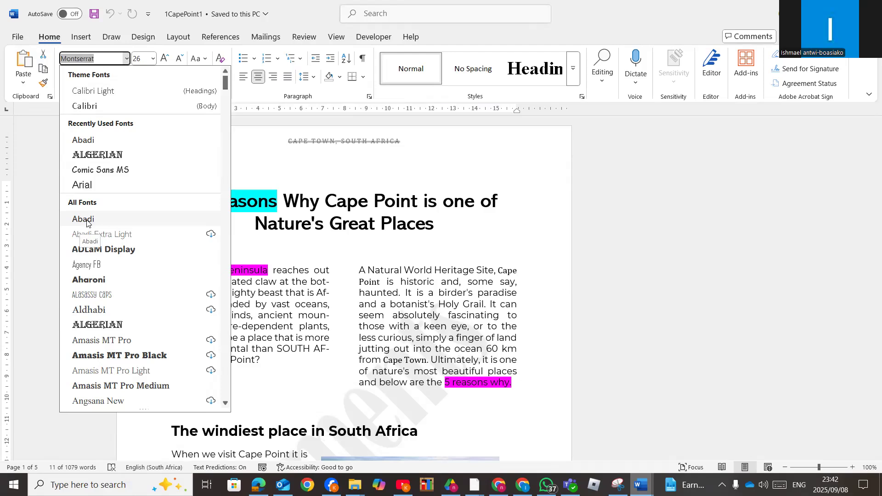
left_click(88, 221)
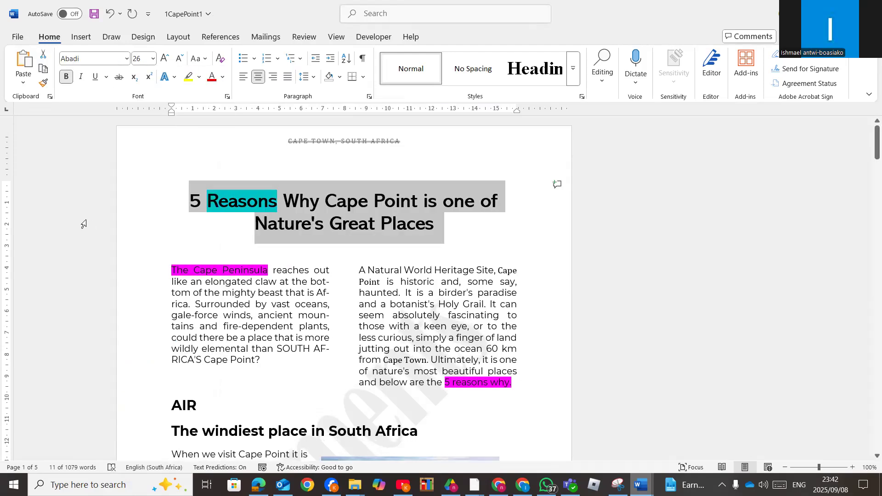
Set the selected title's font size to 24 and its font colour to the standard red
left_click(153, 58)
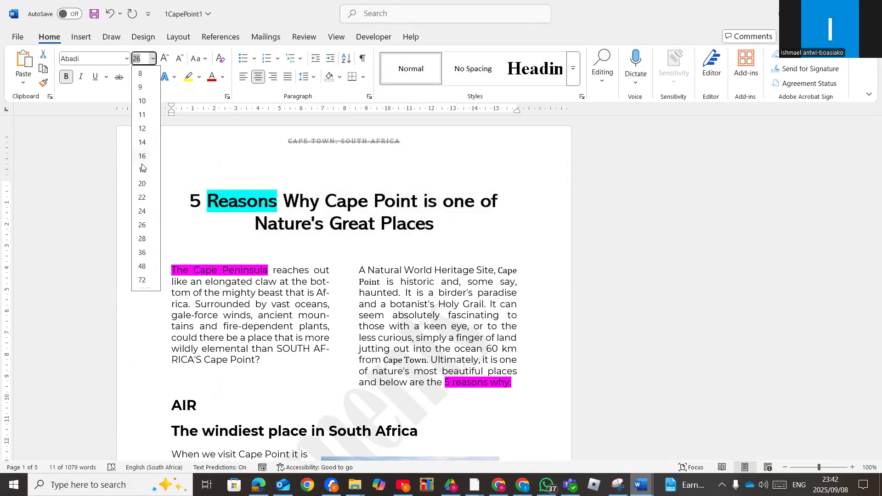
left_click(142, 212)
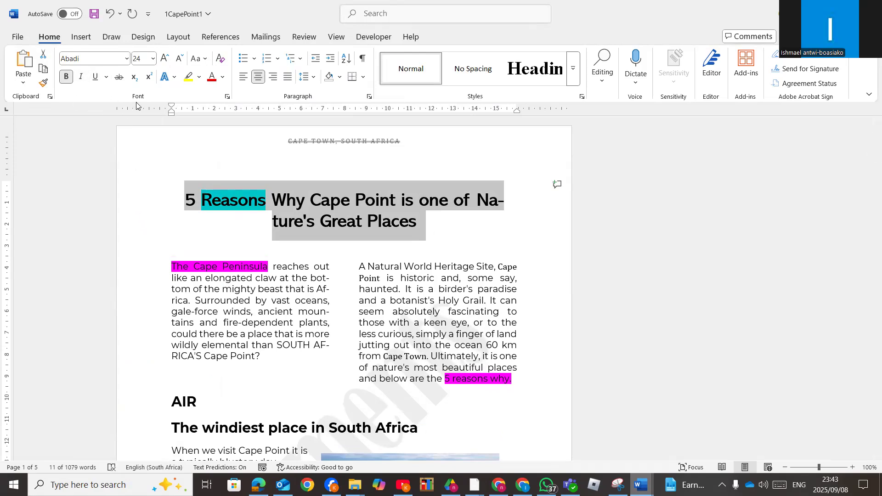
left_click(224, 78)
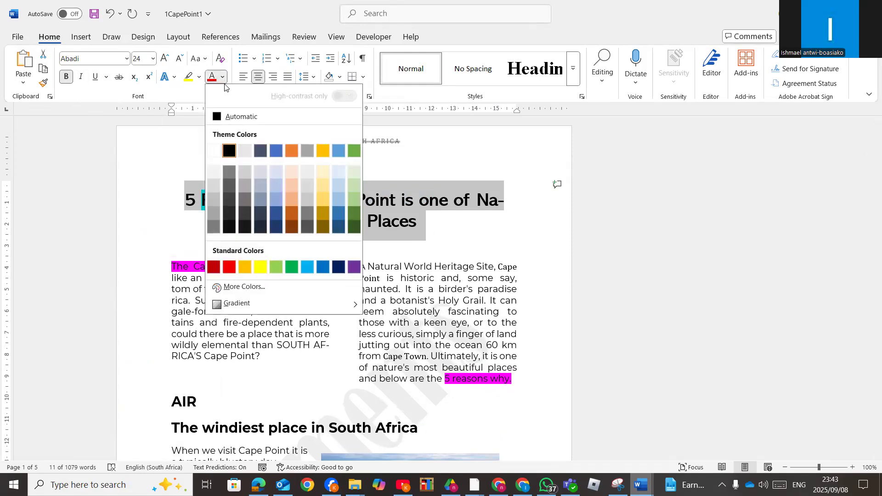
left_click(230, 268)
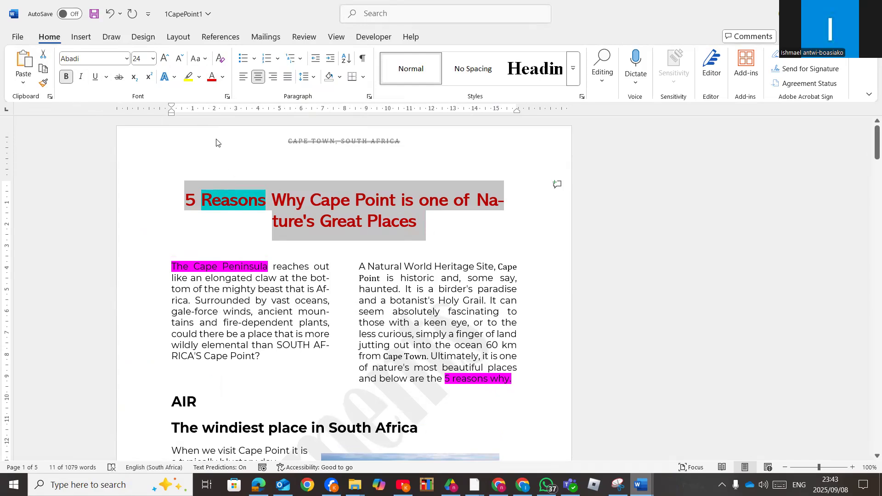
Italicise the title and apply a wavy underline coloured in the standard green
left_click(81, 79)
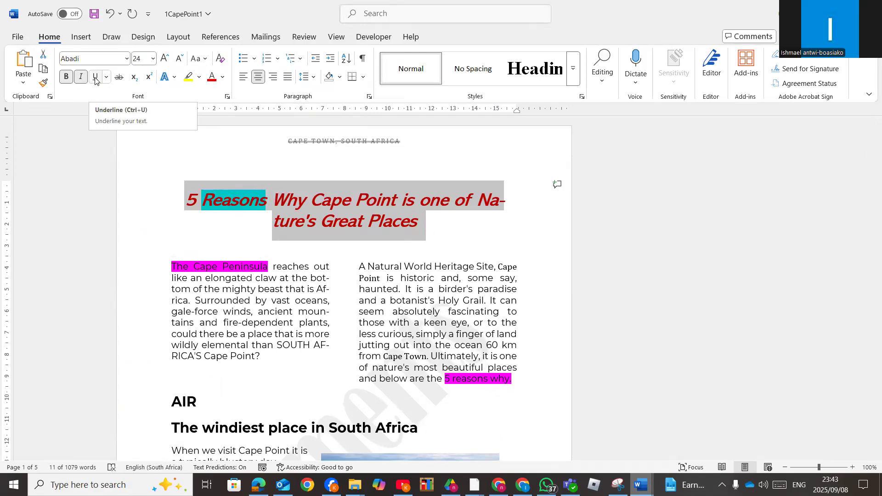
left_click(96, 79)
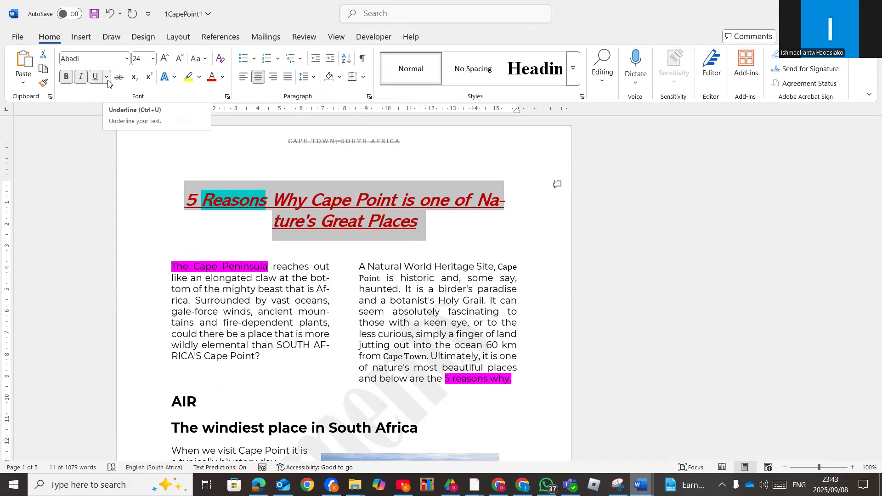
left_click(106, 77)
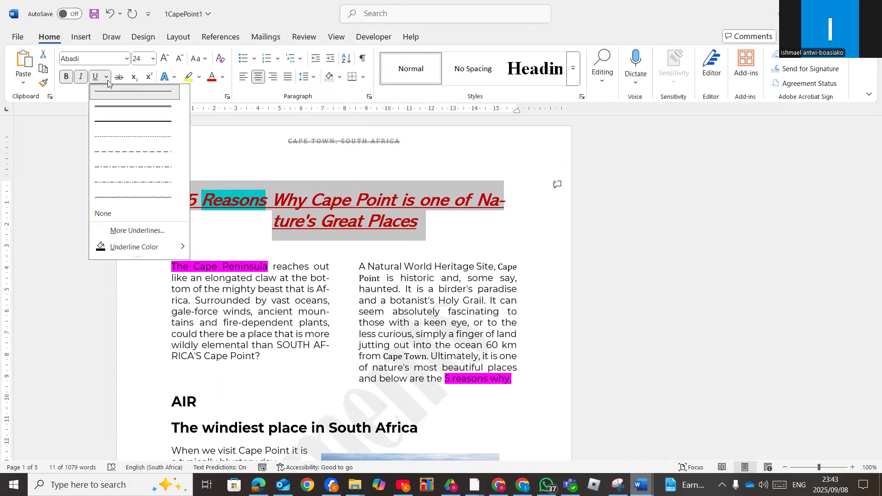
left_click(135, 199)
left_click(105, 79)
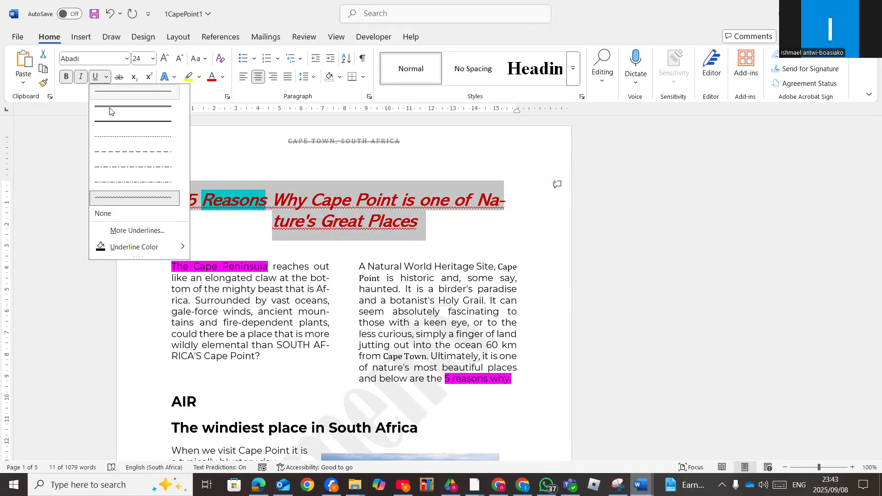
mouse_move(177, 248)
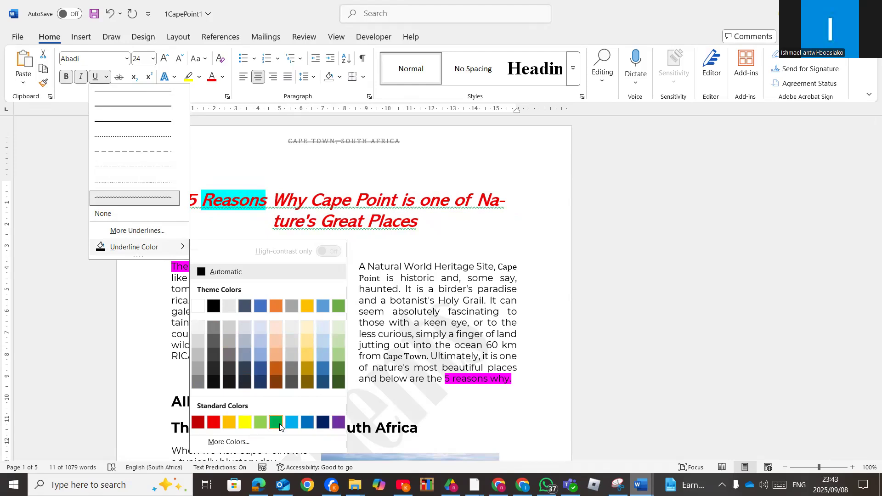
left_click(278, 425)
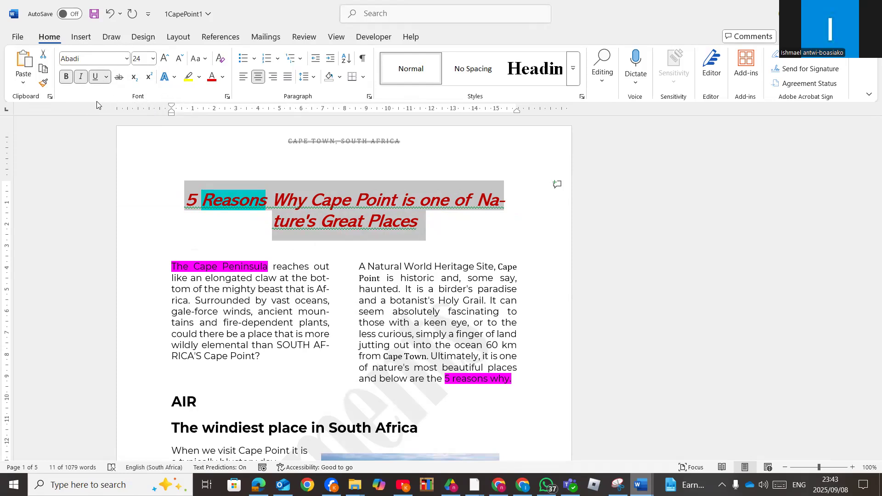
Apply the Small caps font effect to the title
left_click(227, 97)
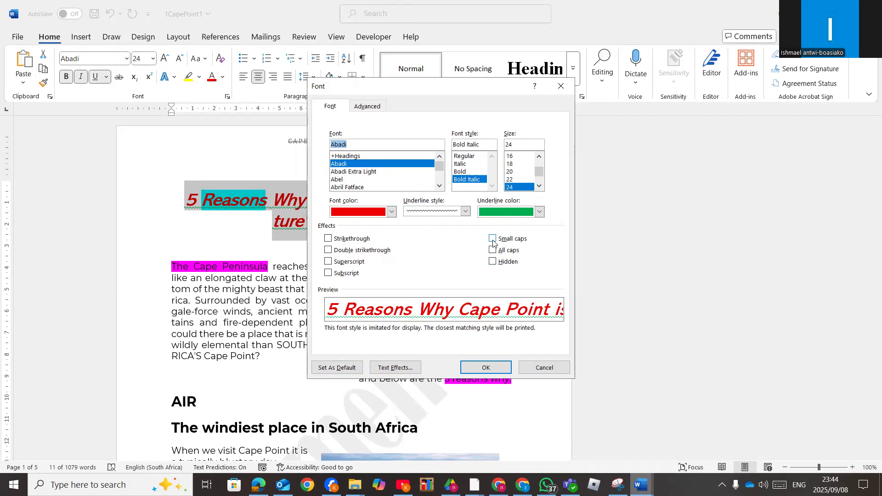
left_click(492, 238)
left_click(486, 368)
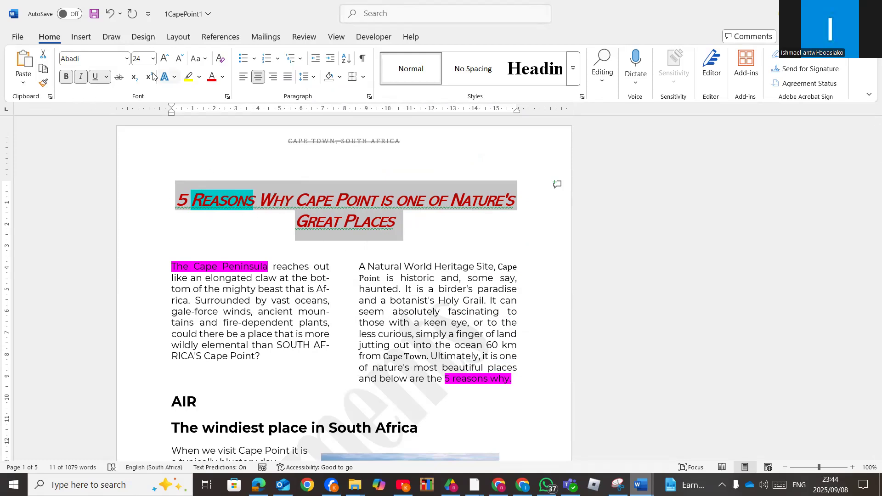
Format the letter "e" of "The" in the highlighted phrase "The Cape Peninsula" as superscript
left_click(261, 297)
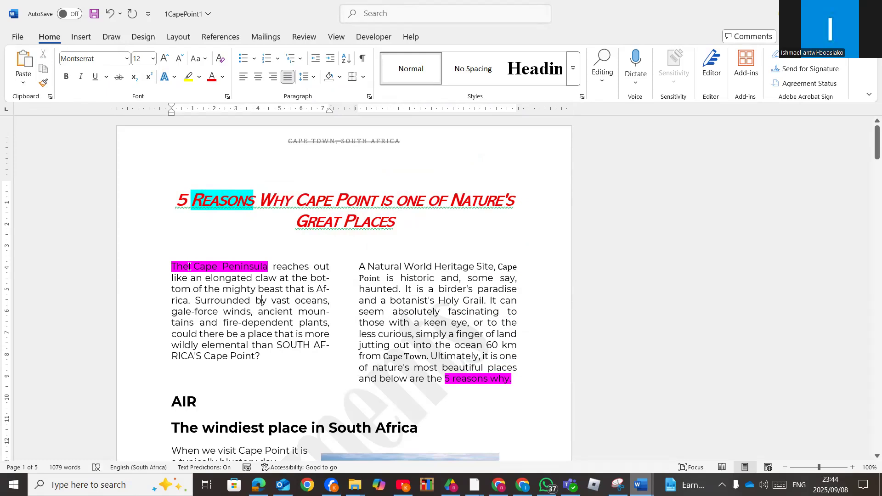
left_click_drag(188, 266, 186, 265)
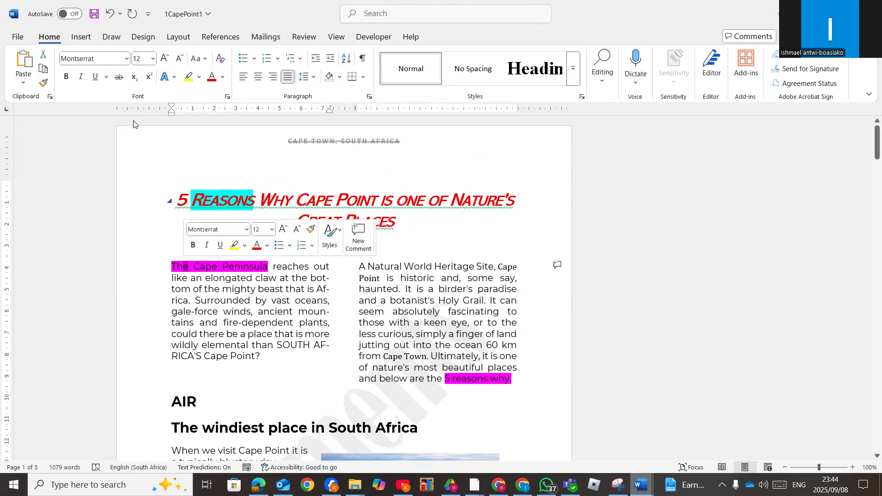
left_click(149, 79)
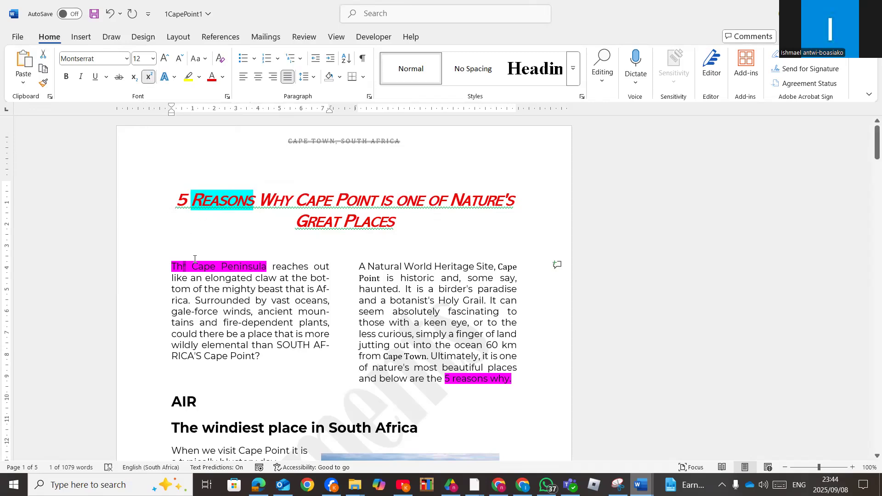
Enlarge the word "The" at the start of the first paragraph to font size 72
left_click(192, 268)
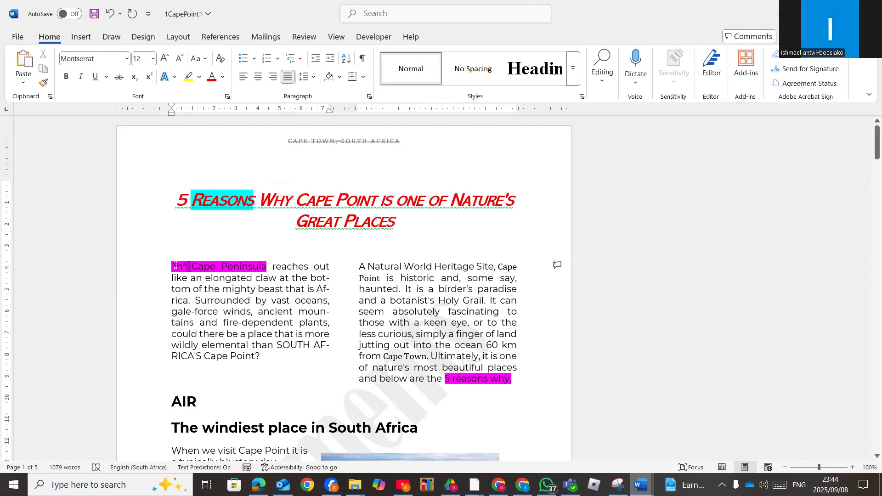
double_click(172, 266)
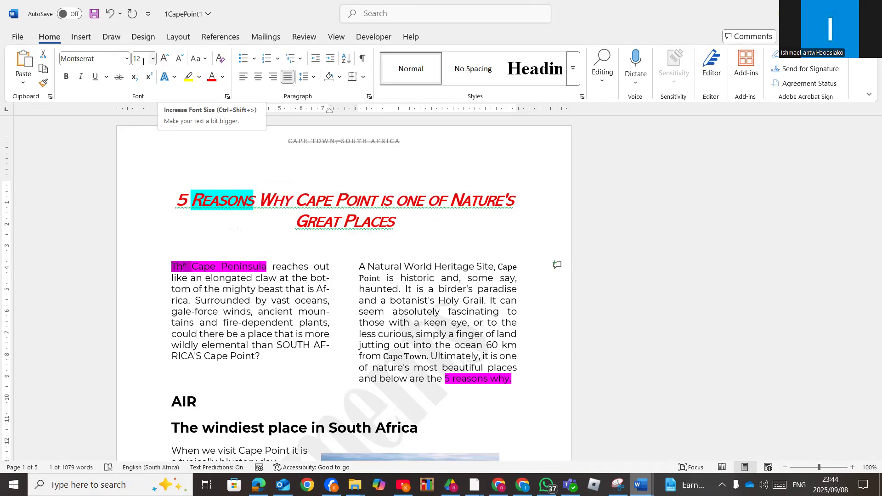
left_click(165, 59)
left_click(165, 59)
left_click(164, 59)
left_click(164, 59)
left_click(164, 58)
left_click(164, 59)
left_click(164, 59)
left_click(164, 59)
left_click(165, 58)
left_click(165, 59)
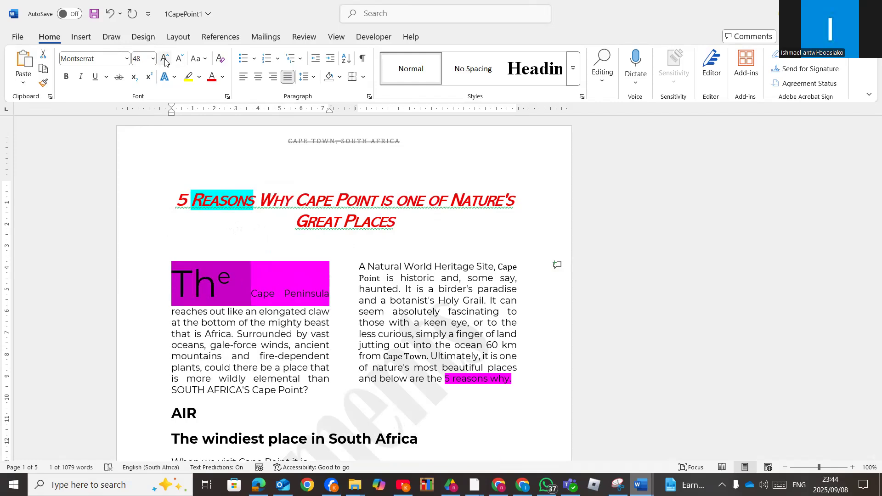
left_click(165, 58)
Format the letter "h" in the enlarged word "The" as subscript
left_click(235, 293)
left_click_drag(259, 290, 203, 301)
left_click(232, 299)
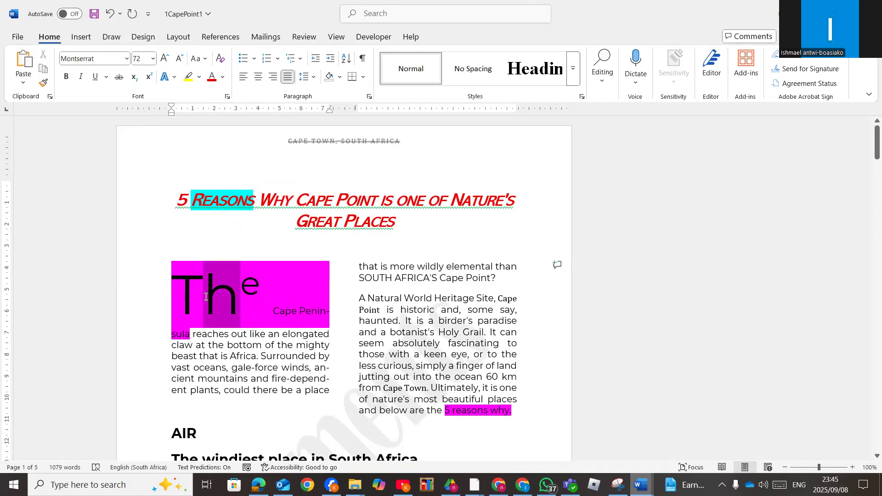
left_click(136, 81)
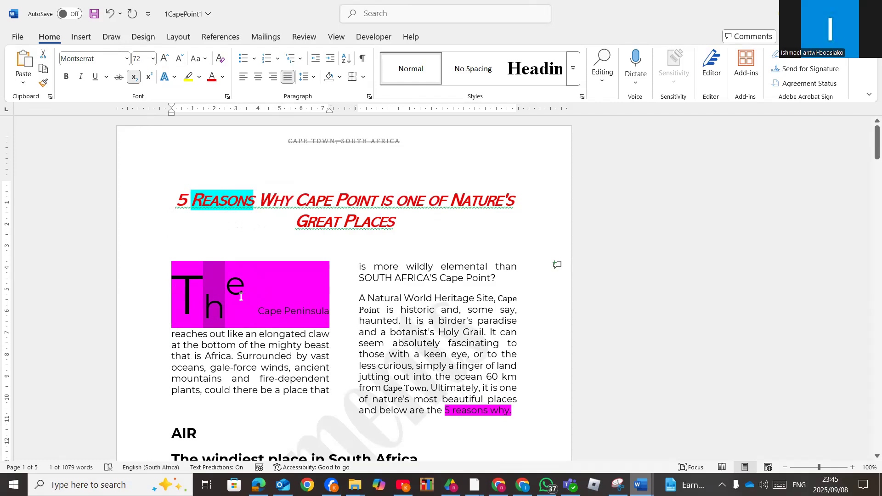
Insert blank lines after the introductory paragraph ending in "5 reasons why."
scroll(214, 344, "down", 3)
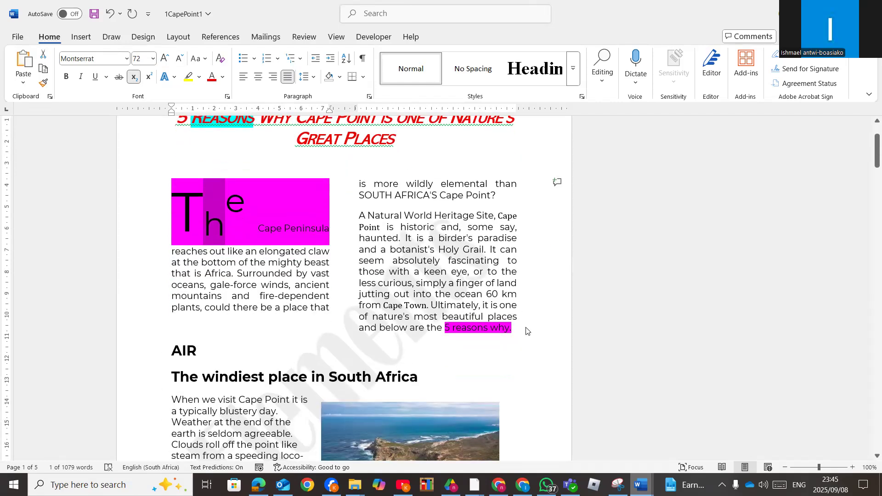
left_click(526, 331)
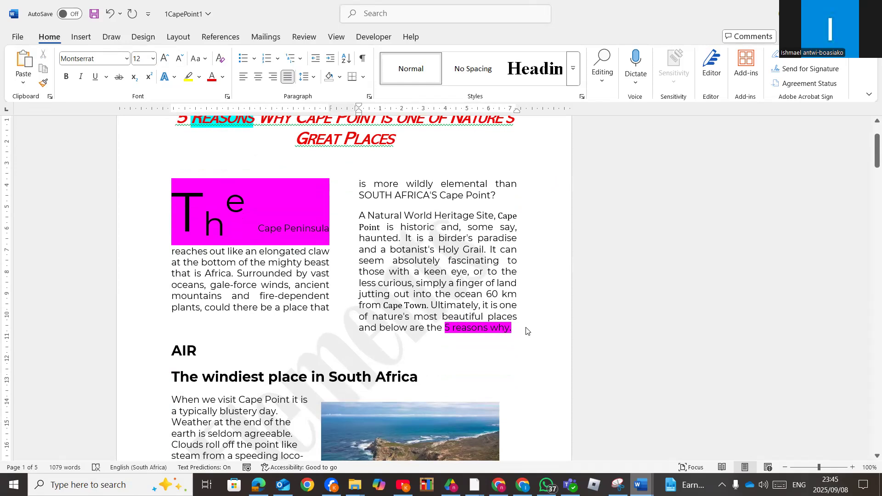
key("Return")
key("Return")
key("Return")
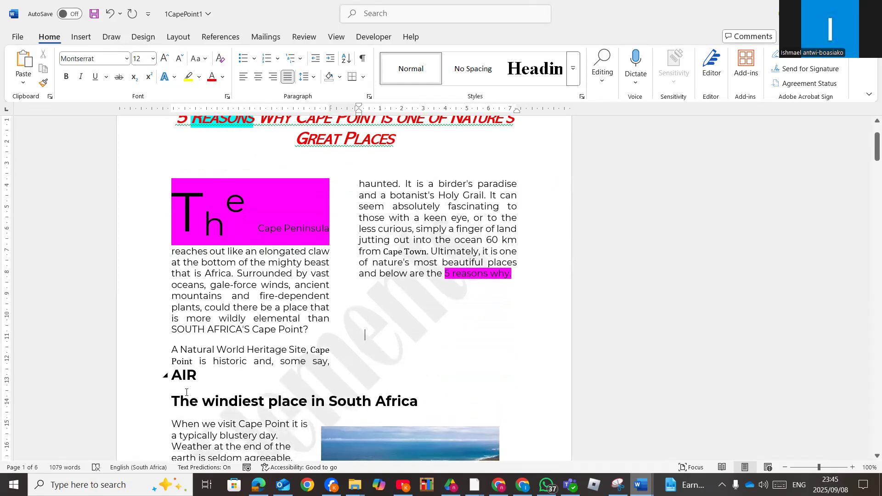
Add the text "1ST" on a new line between the AIR heading and "The windiest place in South Africa"
left_click(171, 398)
key("Return")
key("Return")
scroll(202, 337, "down", 3)
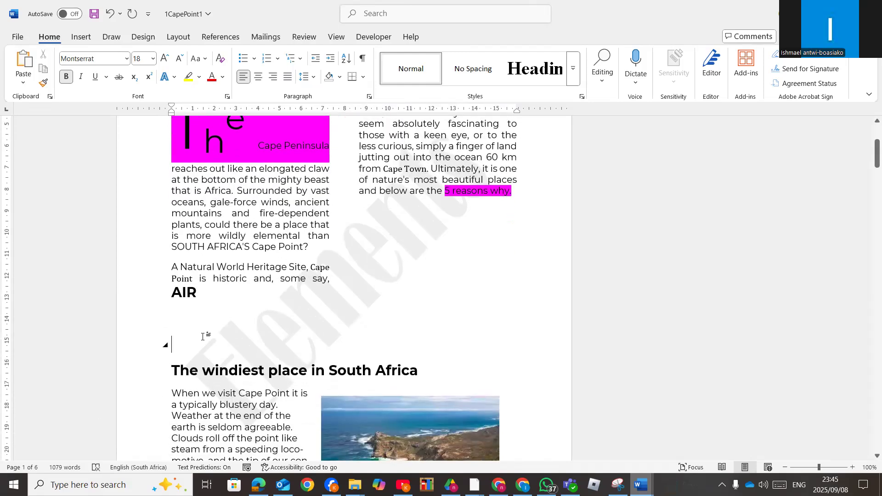
type("1ST")
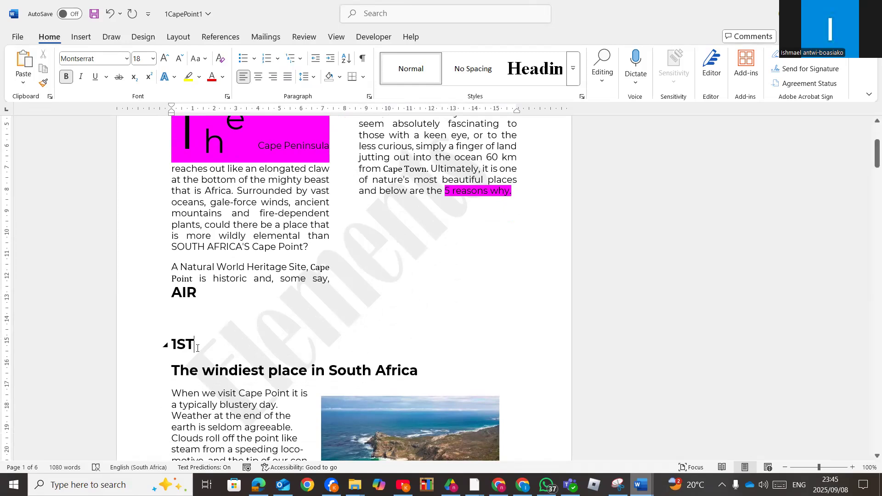
Format the letters "ST" in "1ST" as superscript
left_click_drag(190, 345, 178, 346)
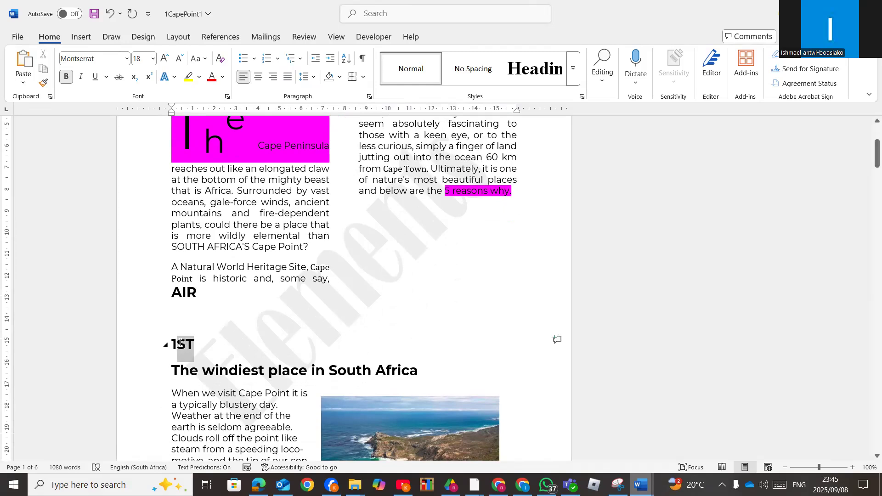
left_click(150, 79)
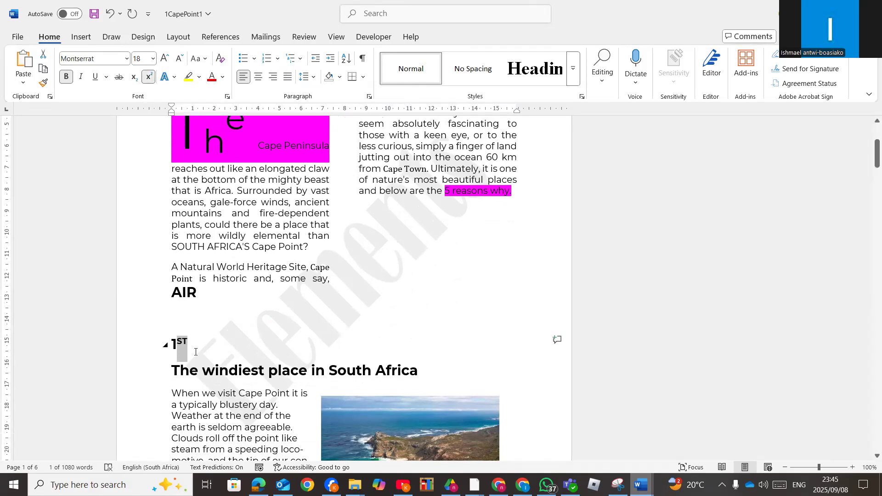
left_click(252, 339)
Add "H2O" in normal baseline text two lines below "1ST" and format its "2" as subscript
key("Return")
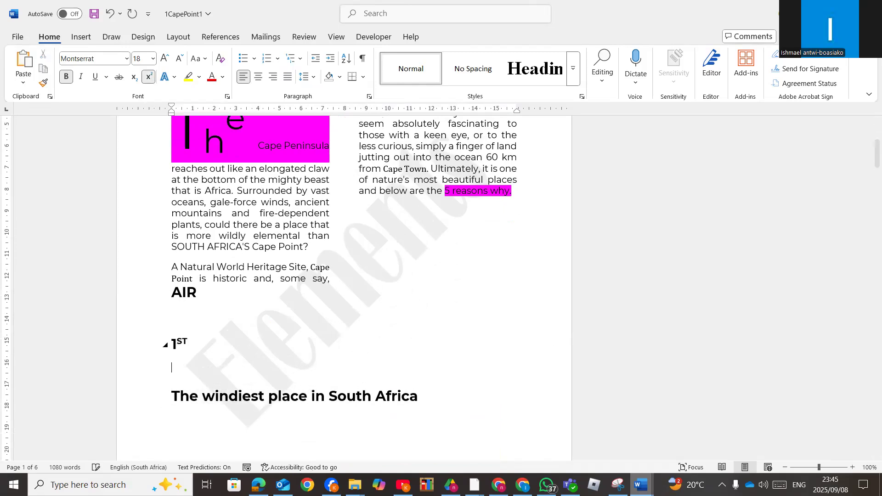
key("Return")
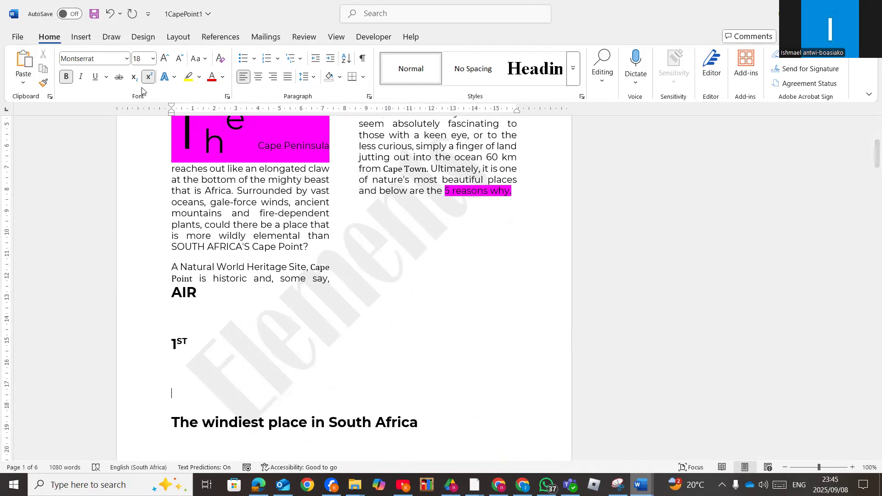
left_click(144, 80)
type("H20")
key("BackSpace")
type("O")
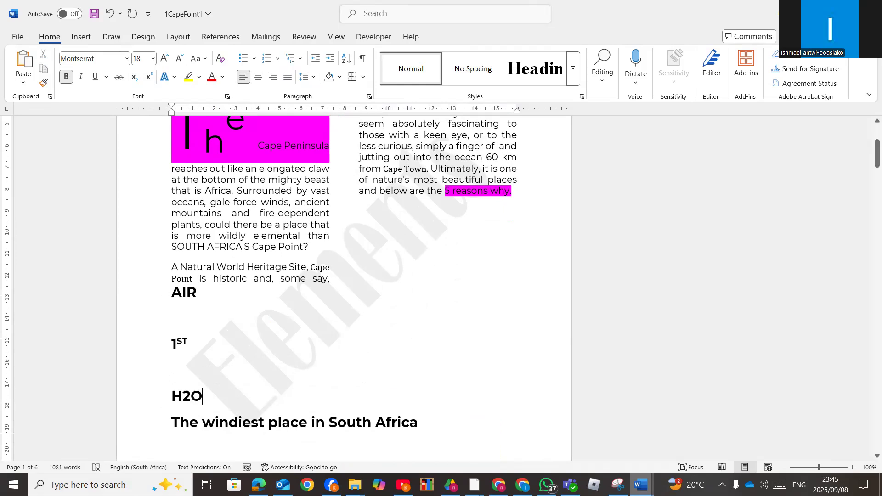
left_click_drag(183, 396, 190, 397)
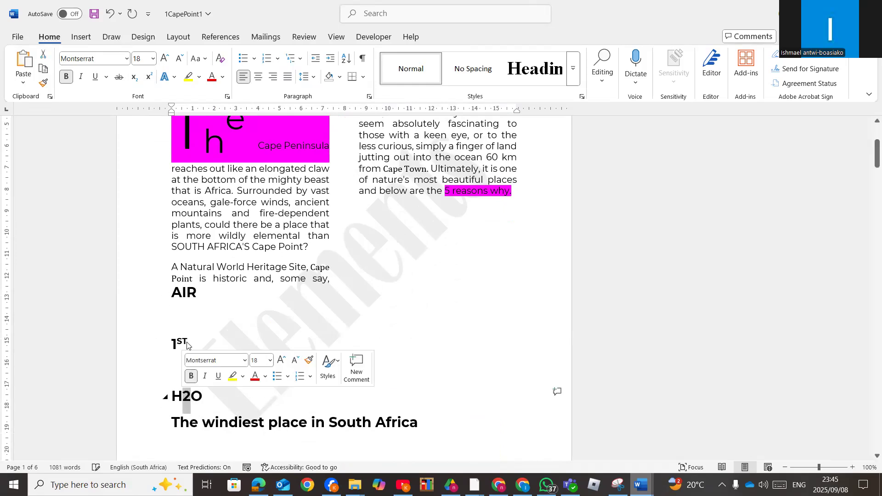
left_click(134, 77)
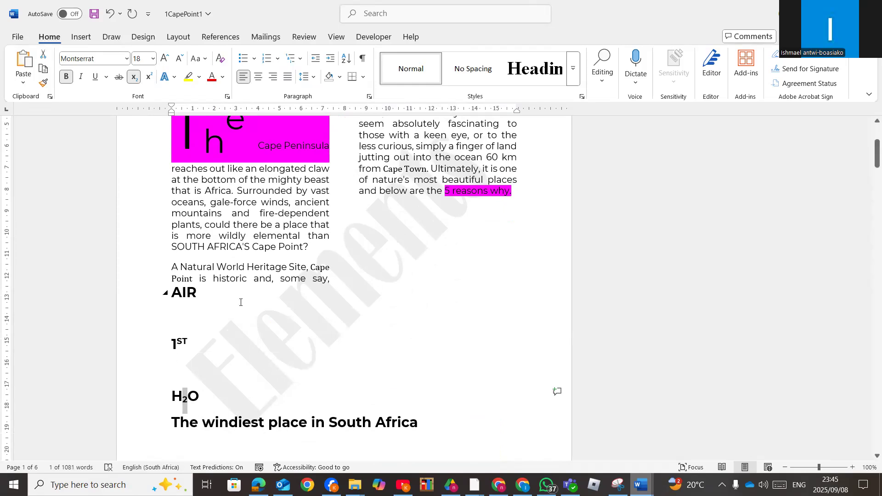
Highlight the paragraph beginning "The signboard announces the Cape of Good Hope" under the EARTH heading in bright green
scroll(260, 302, "down", 8)
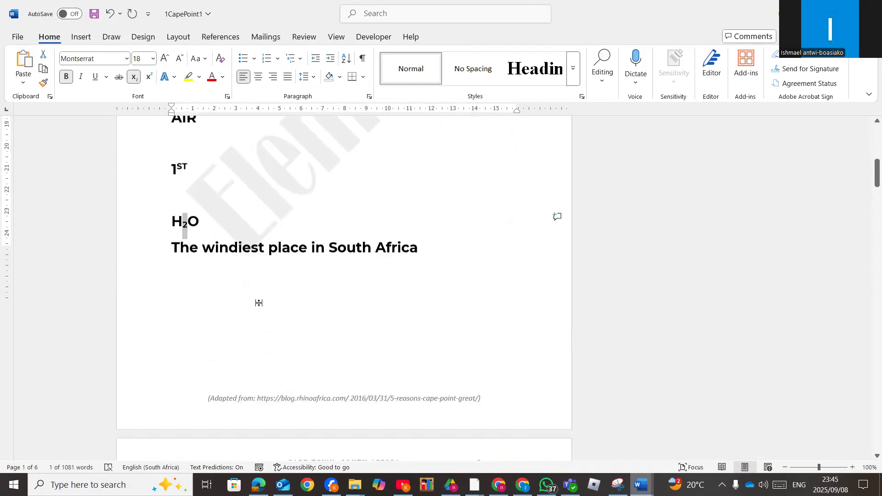
scroll(260, 306, "down", 8)
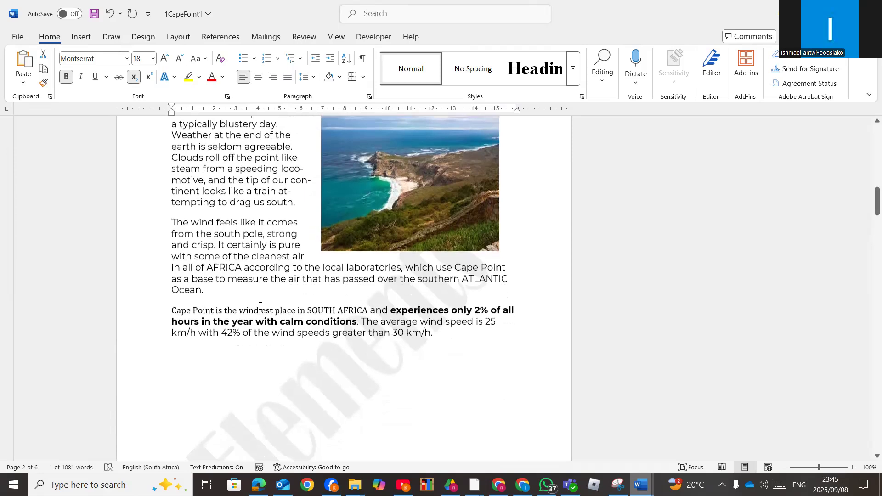
scroll(259, 306, "down", 10)
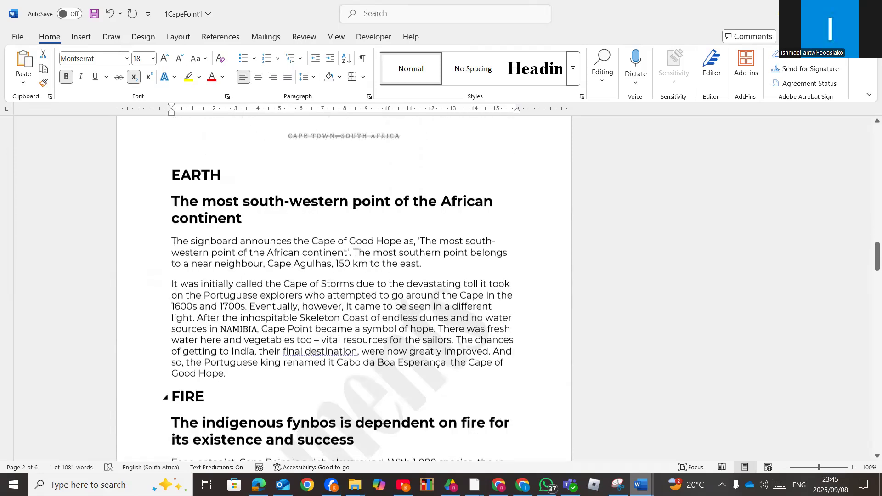
left_click_drag(170, 156, 425, 180)
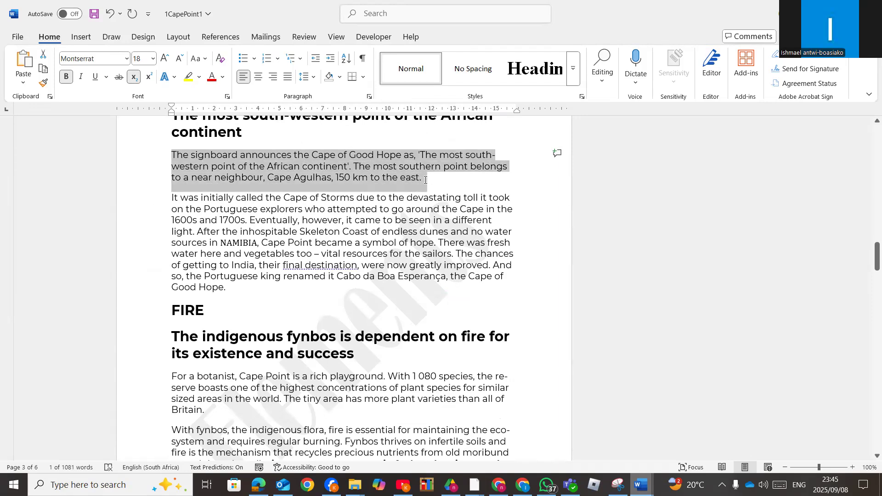
left_click(199, 78)
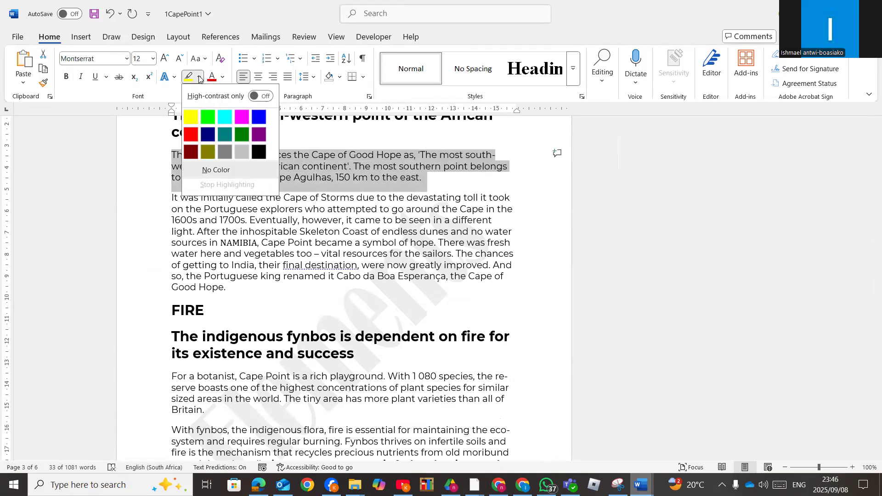
left_click(210, 117)
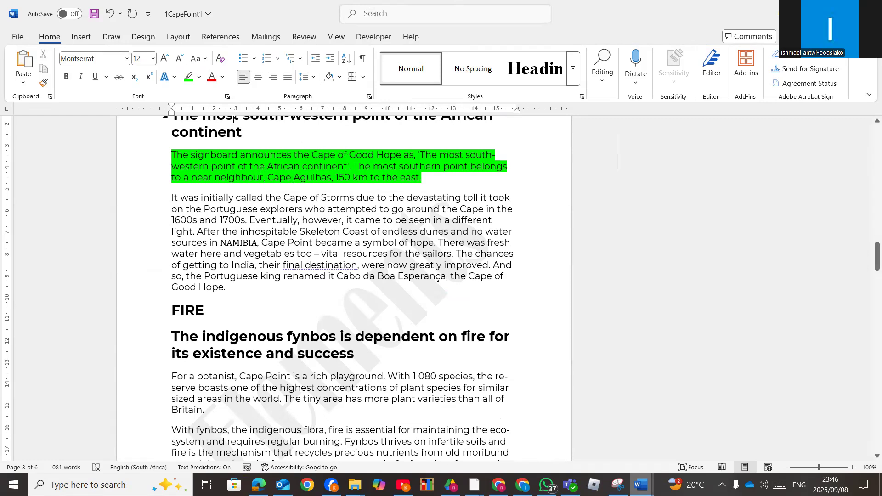
left_click(189, 77)
key("Escape")
Make the paragraph beginning "It was initially called the Cape of Storms" bold
left_click(175, 197)
left_click_drag(171, 196, 250, 288)
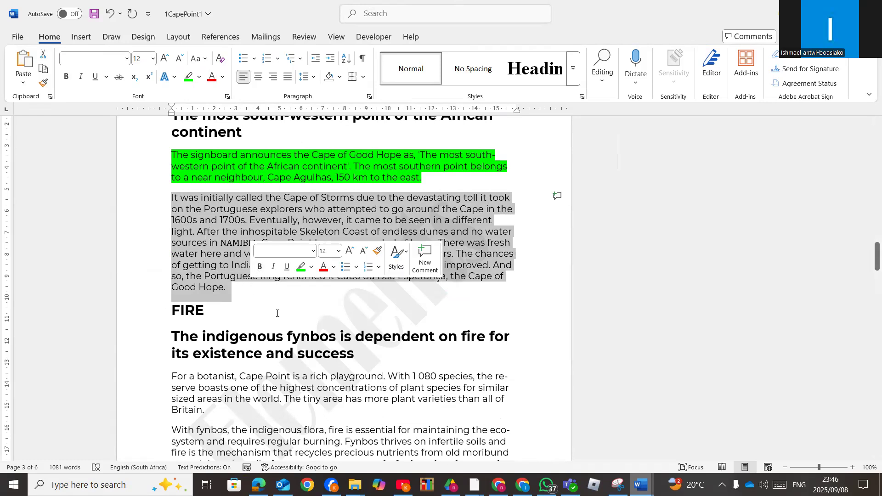
left_click(66, 77)
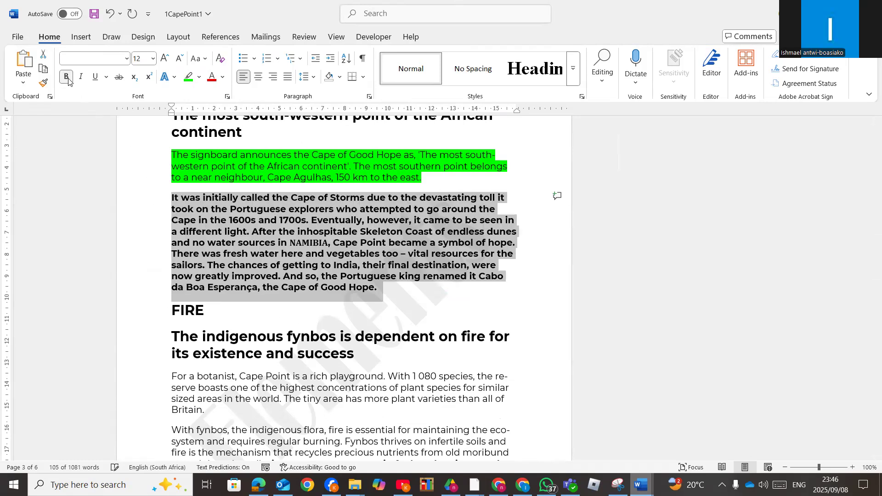
Apply a wavy underline to the bold Cape of Storms paragraph and set the underline colour to red
left_click(106, 76)
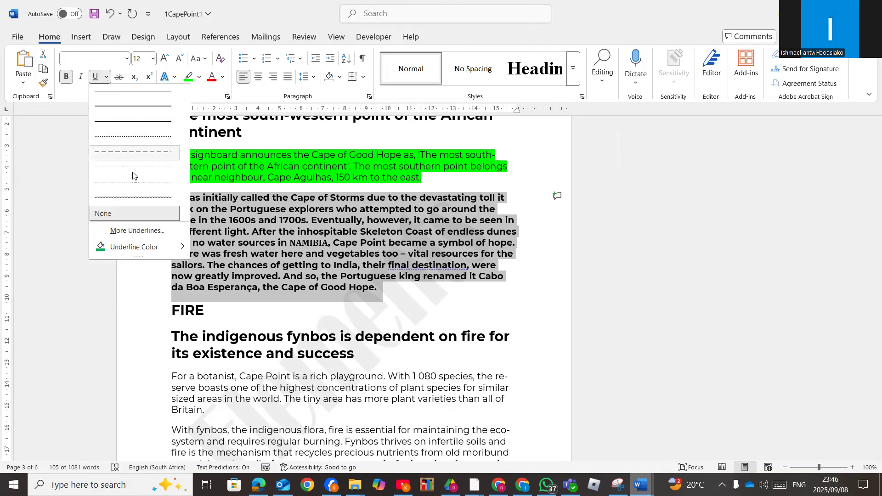
left_click(138, 198)
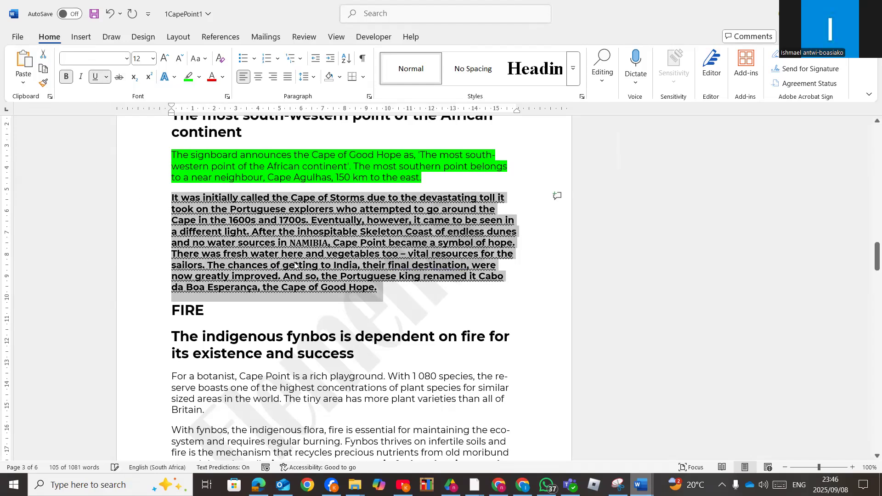
left_click(109, 79)
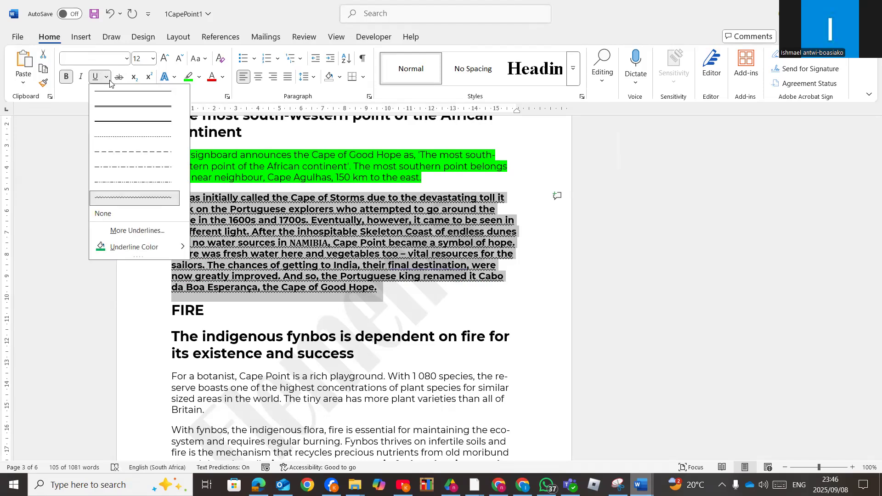
mouse_move(179, 254)
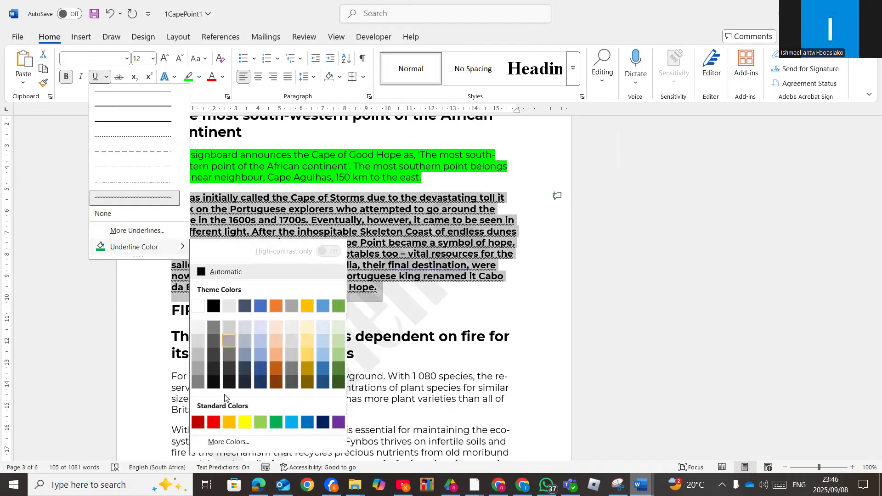
left_click(213, 422)
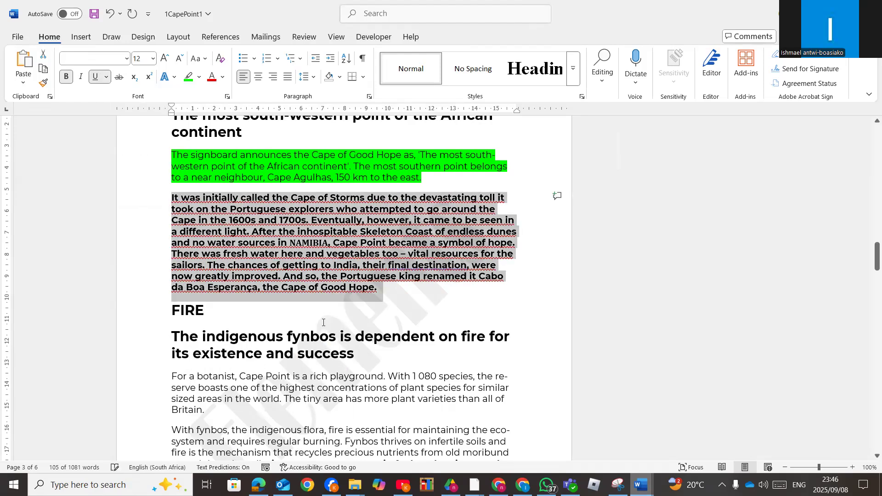
left_click(401, 288)
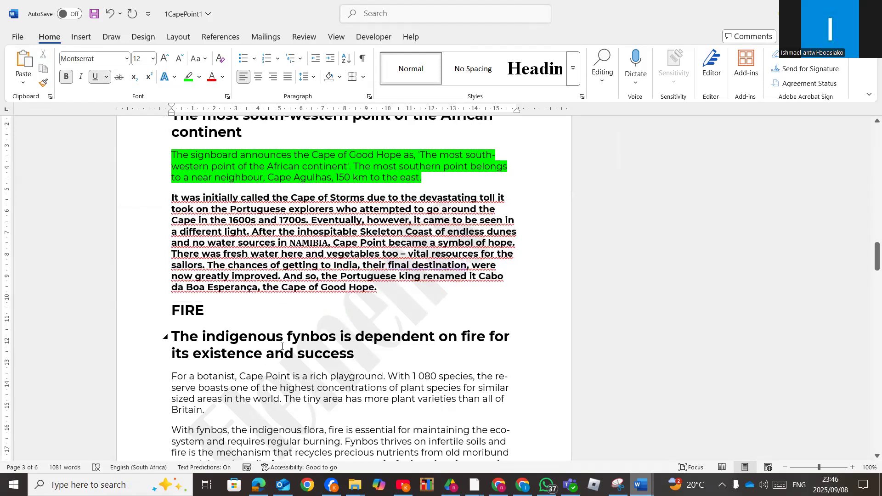
Set up a triple-line box border with a width of 2 ¼ pt for the Cape of Storms paragraph in Borders and Shading
scroll(281, 221, "down", 4)
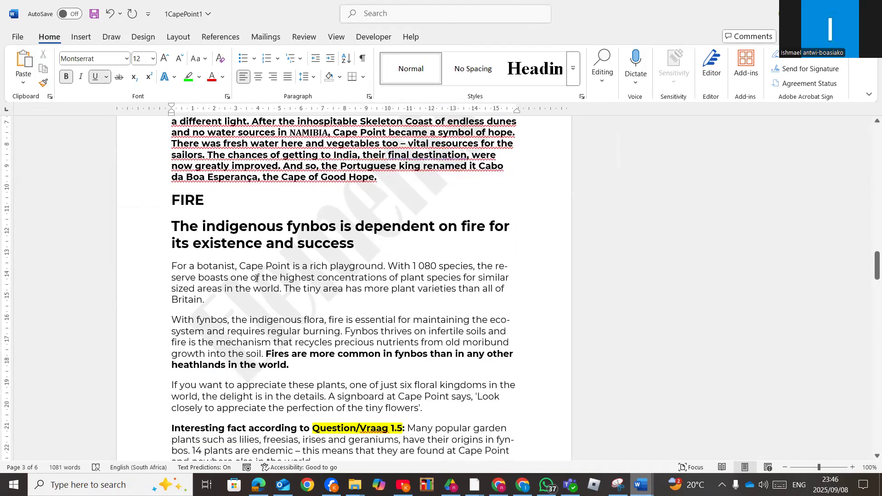
scroll(375, 241, "up", 3)
triple_click(383, 266)
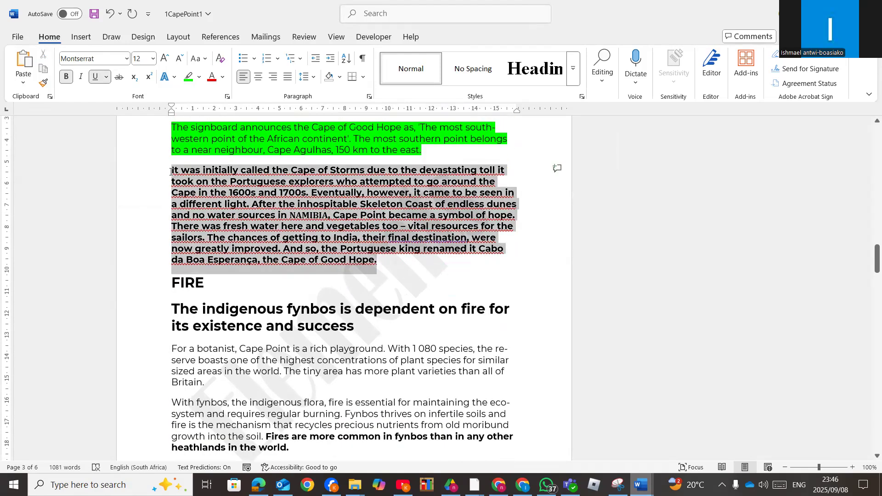
left_click(367, 16)
type("B")
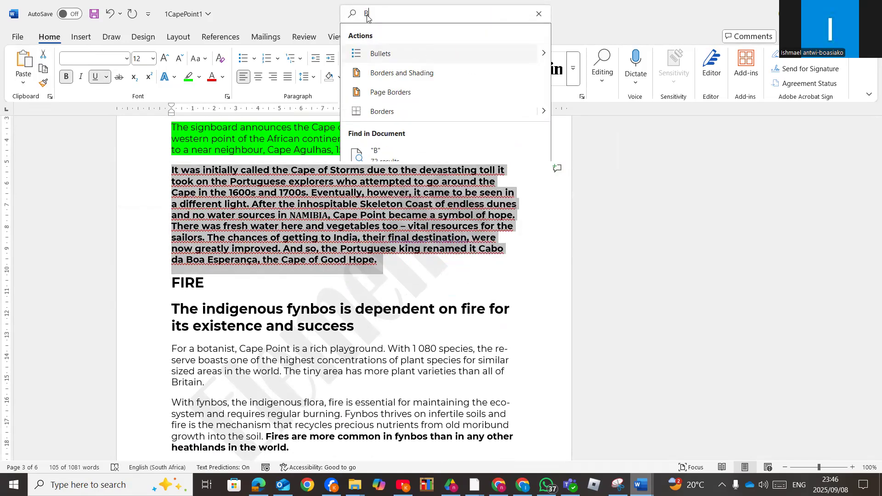
type("ORDE")
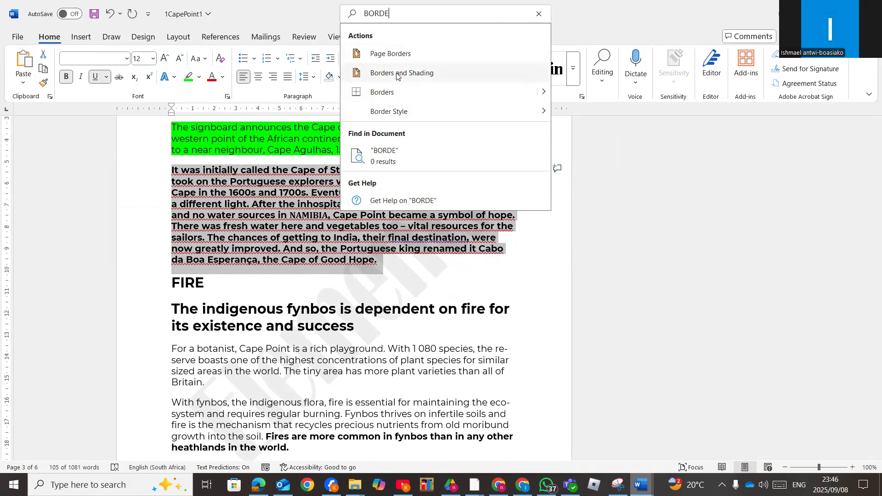
left_click(398, 74)
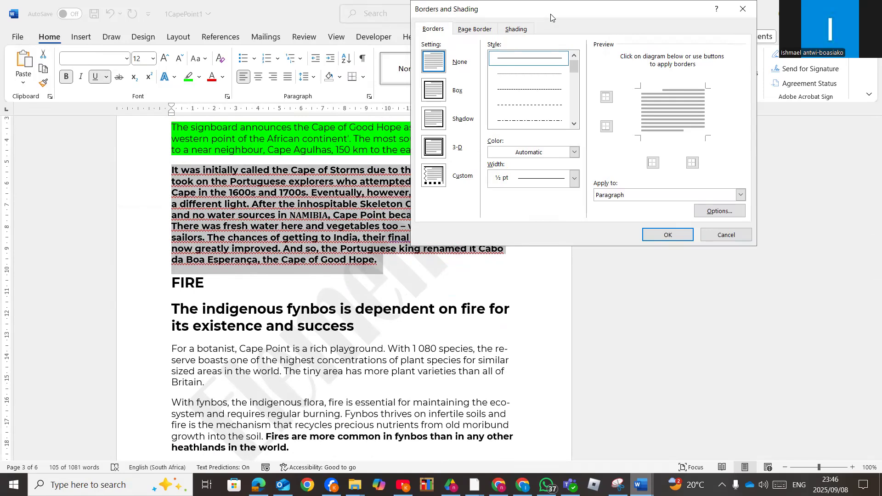
left_click(460, 106)
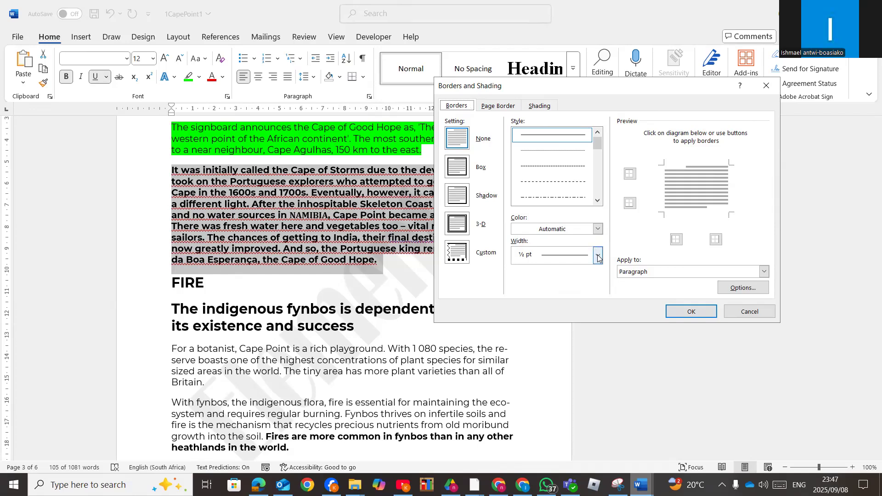
left_click(597, 200)
left_click(598, 201)
left_click(598, 201)
left_click(598, 200)
left_click(598, 201)
left_click(565, 167)
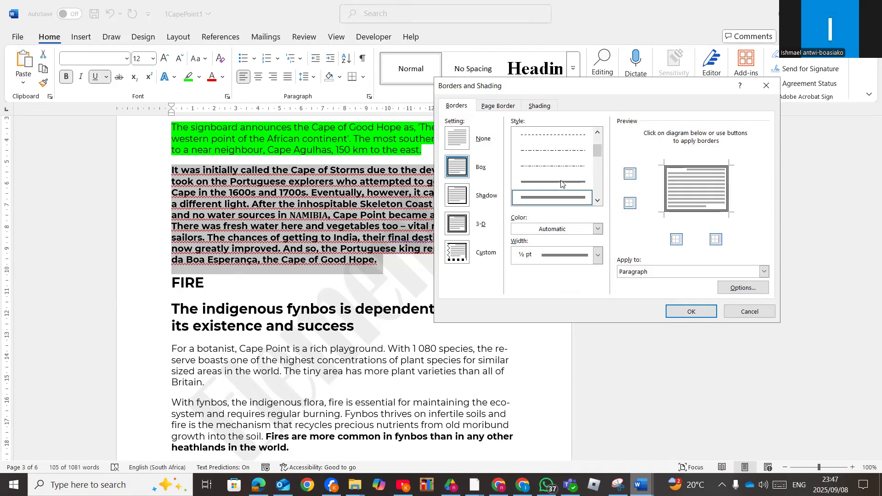
left_click(600, 257)
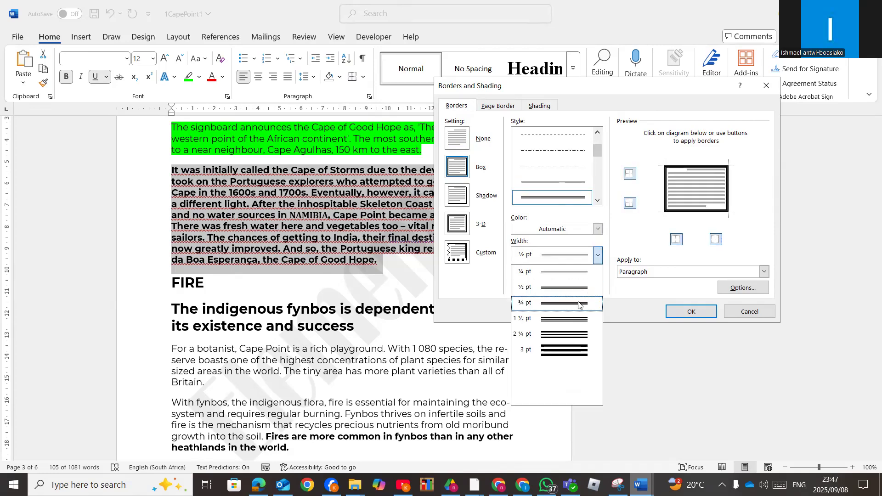
left_click(562, 334)
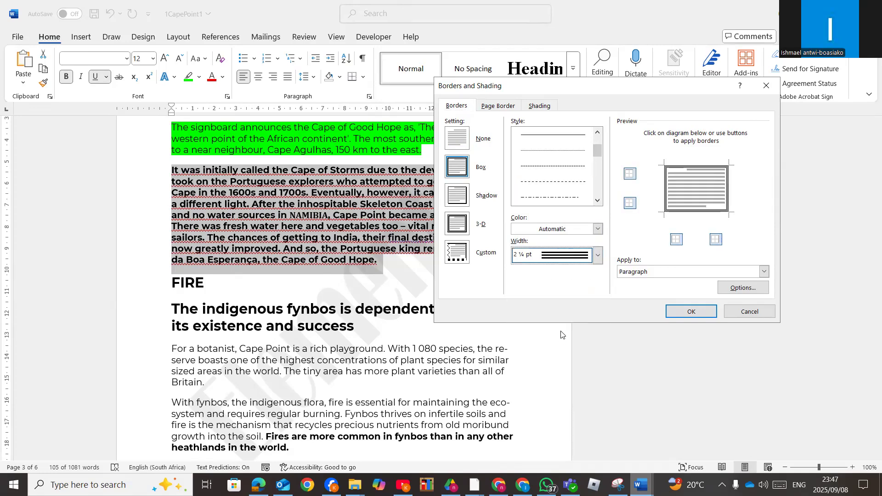
Colour the paragraph border red, remove its left and right sides, and apply it
left_click(597, 229)
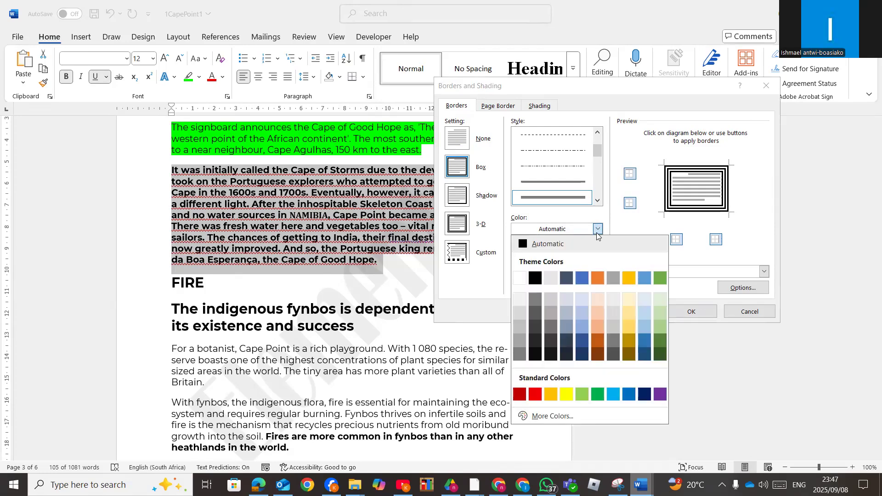
left_click(542, 393)
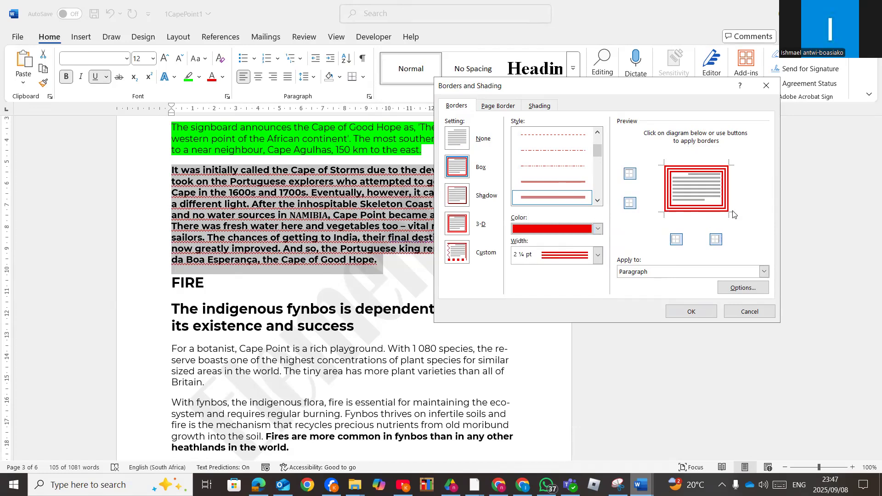
left_click(667, 189)
left_click(730, 189)
left_click(691, 311)
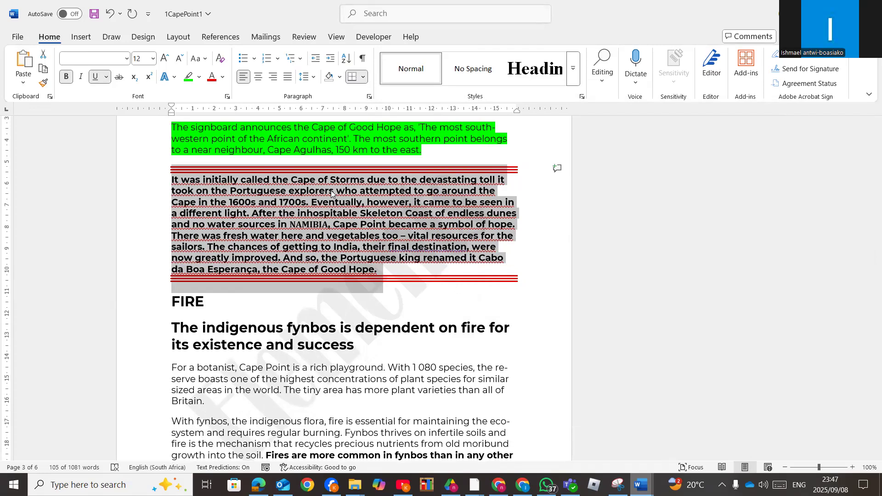
Set up a purple 3-D border for the paragraph beginning "For a botanist" in Borders and Shading
scroll(338, 316, "down", 3)
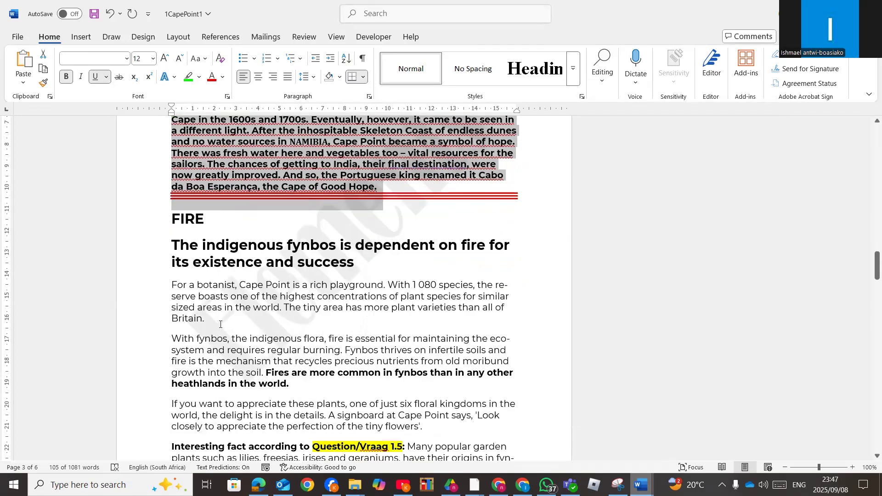
triple_click(176, 283)
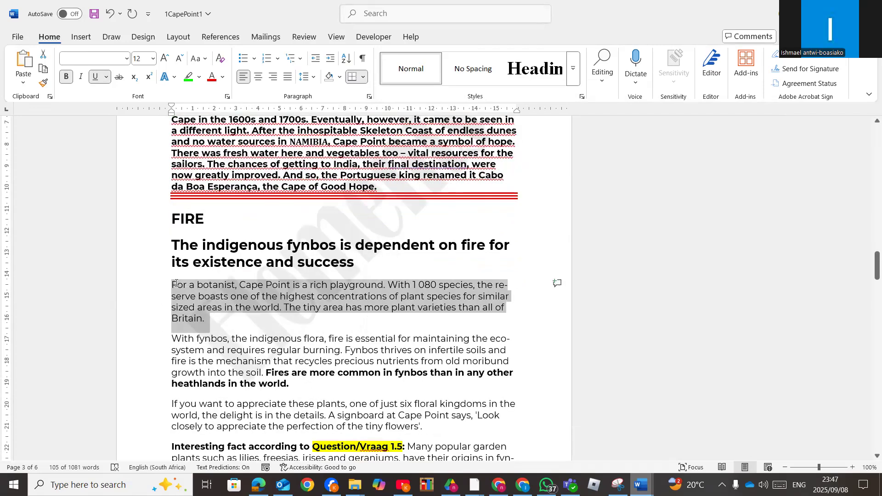
left_click(377, 11)
type("BOR")
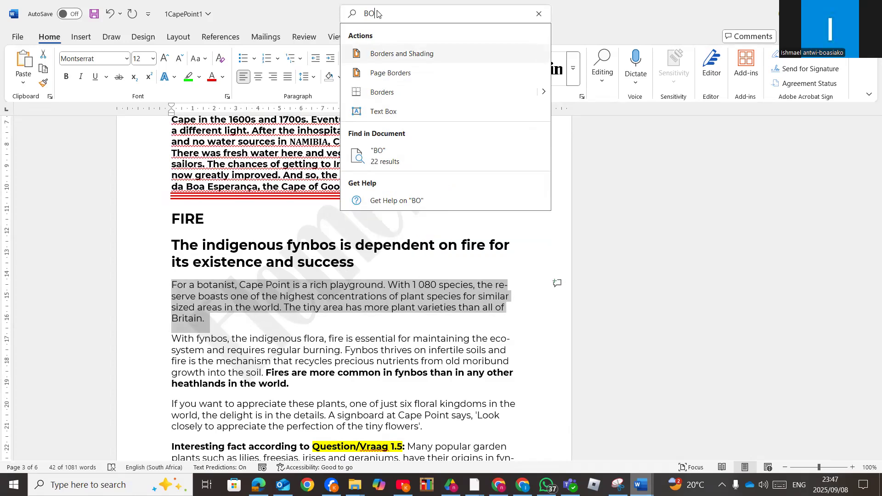
left_click(398, 55)
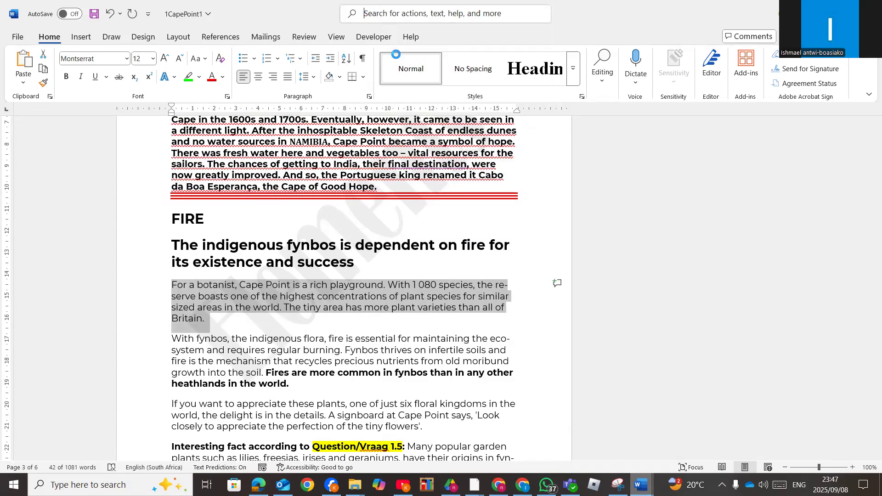
left_click(460, 108)
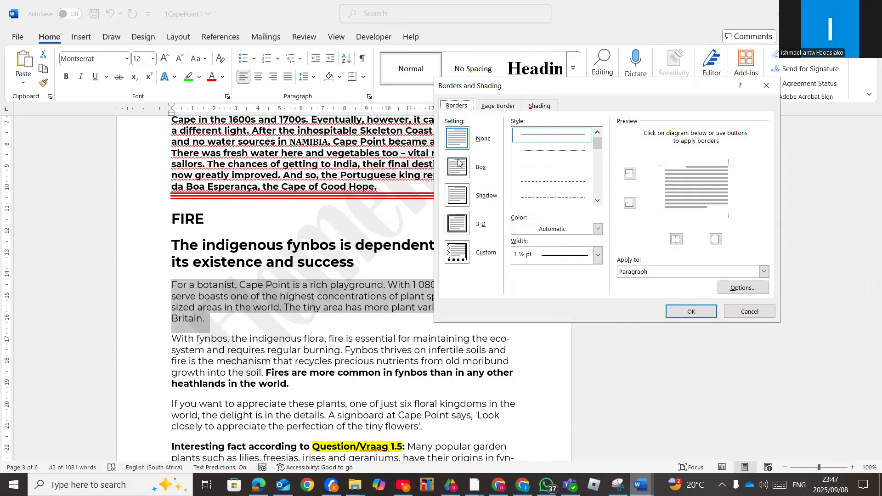
left_click(458, 229)
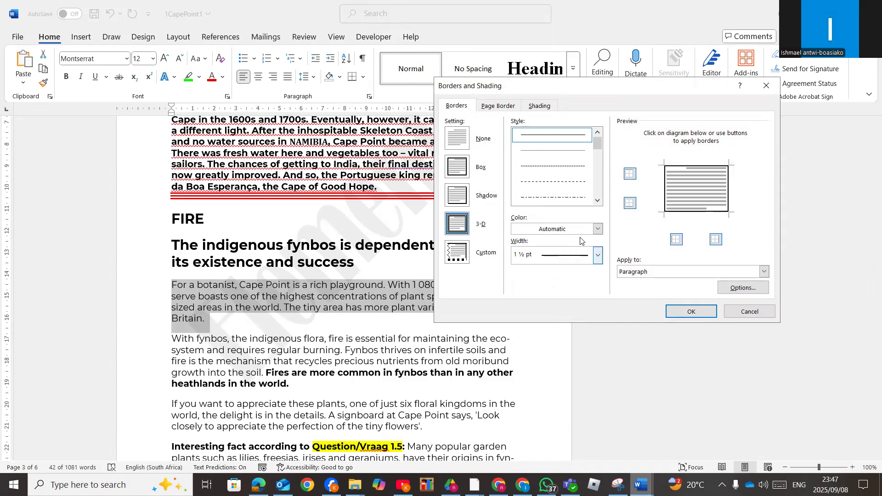
left_click(598, 229)
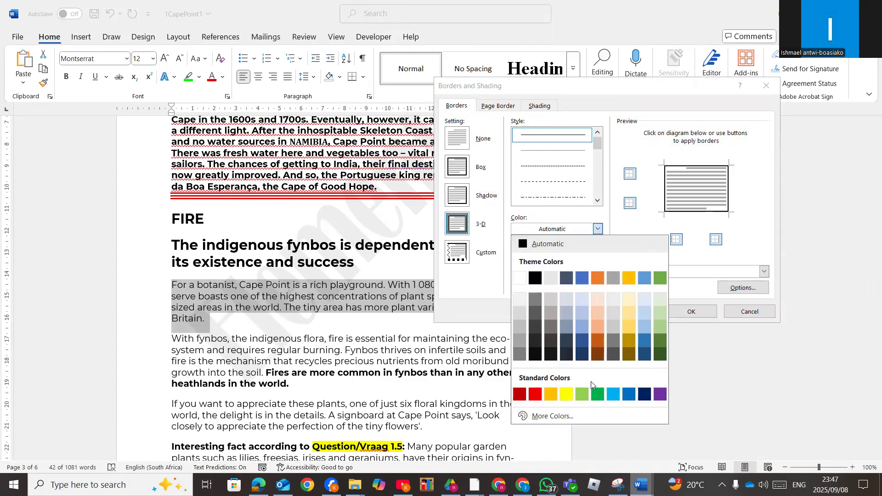
left_click(661, 394)
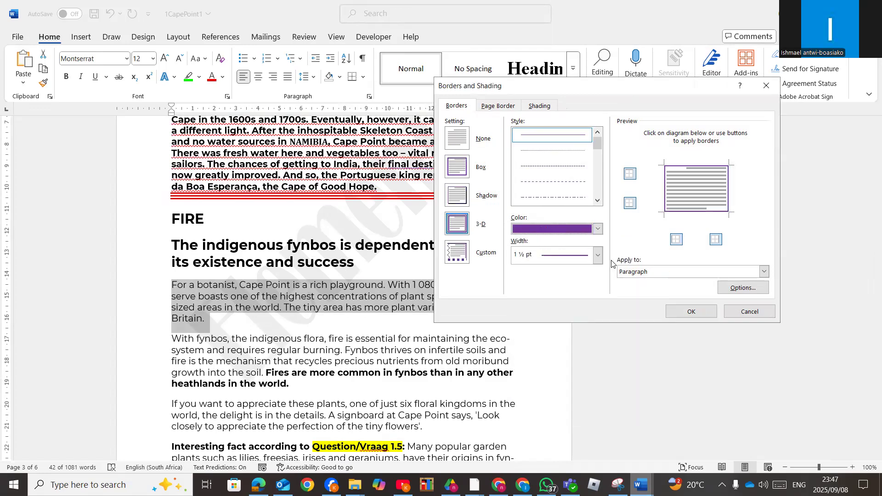
Set the purple border's width to 3 pt, remove its upper and lower sides, and apply it to the paragraph
left_click(597, 256)
left_click(557, 371)
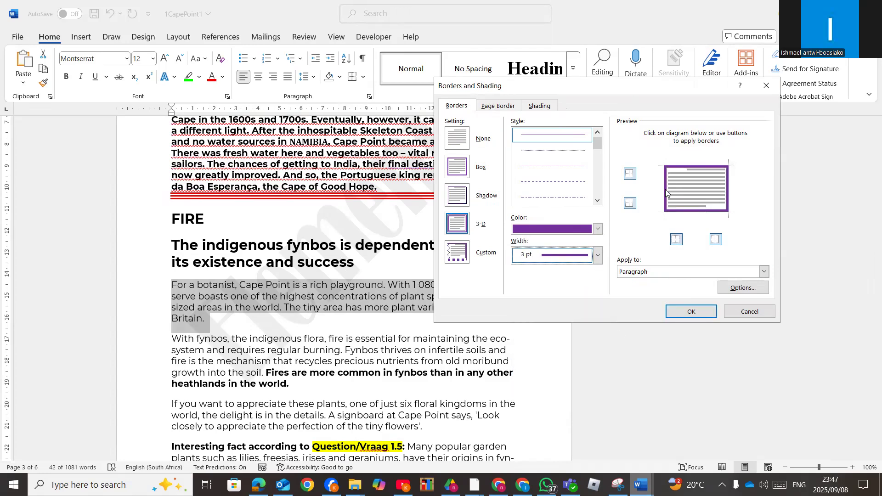
left_click(689, 168)
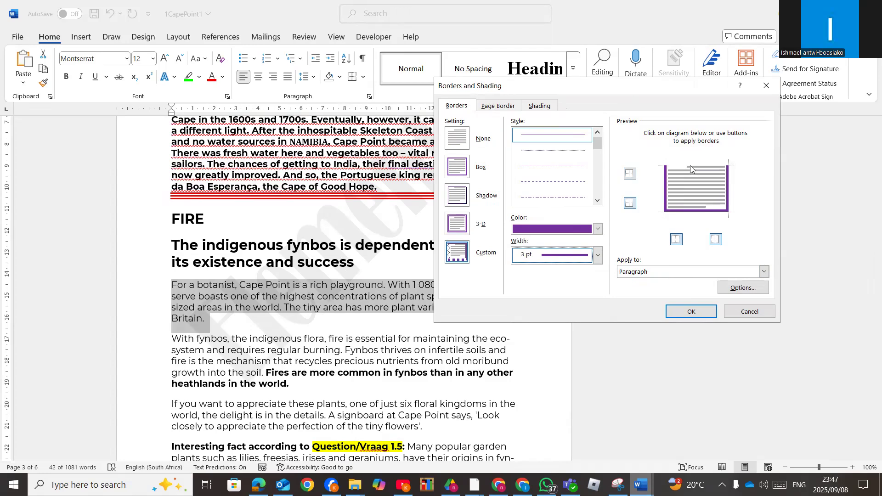
left_click(693, 211)
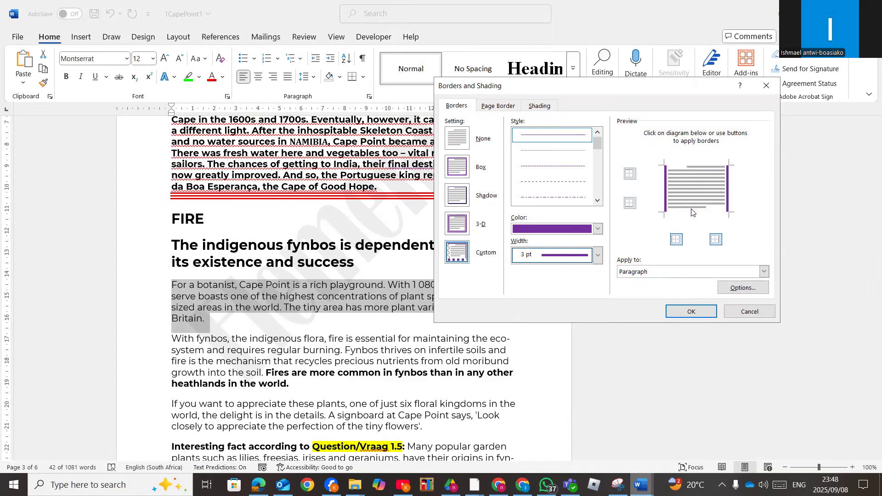
left_click(691, 312)
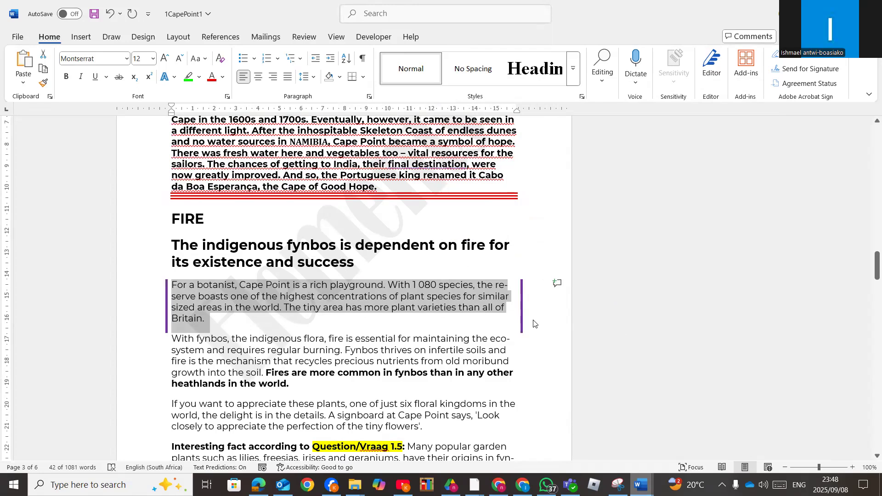
Fill the paragraph beginning "For a botanist" with purple shading using Borders and Shading
left_click(387, 14)
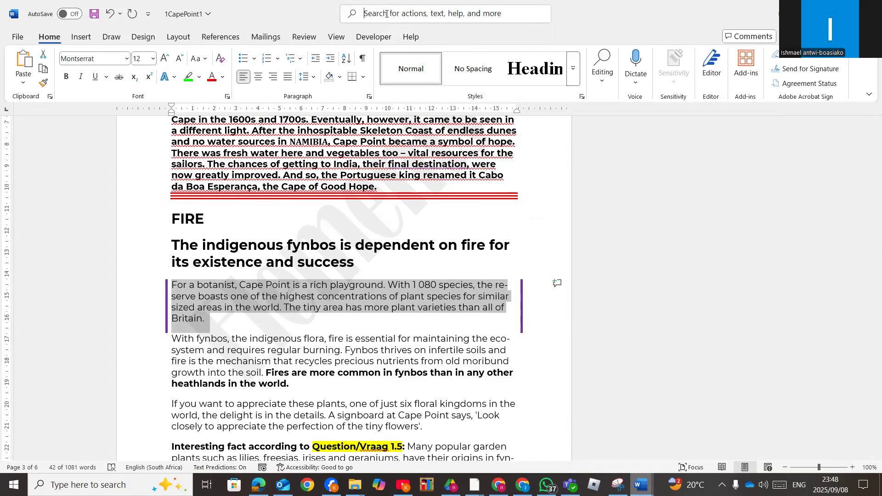
type("BOR")
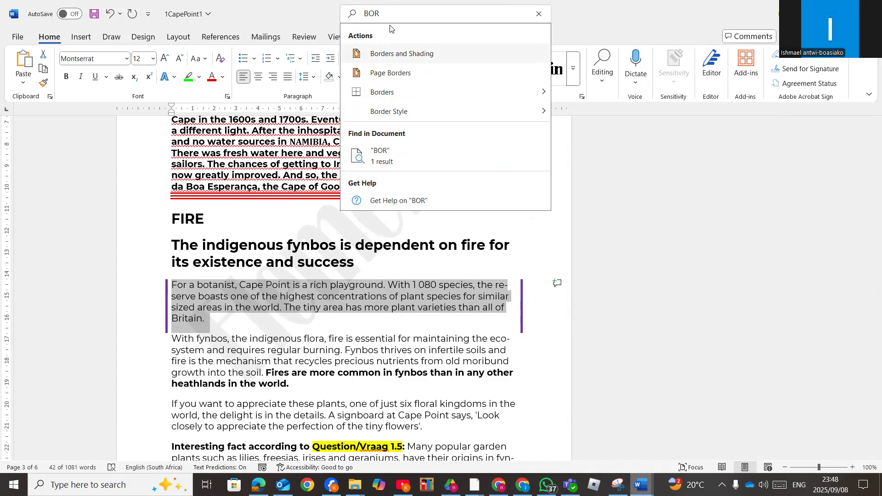
left_click(404, 54)
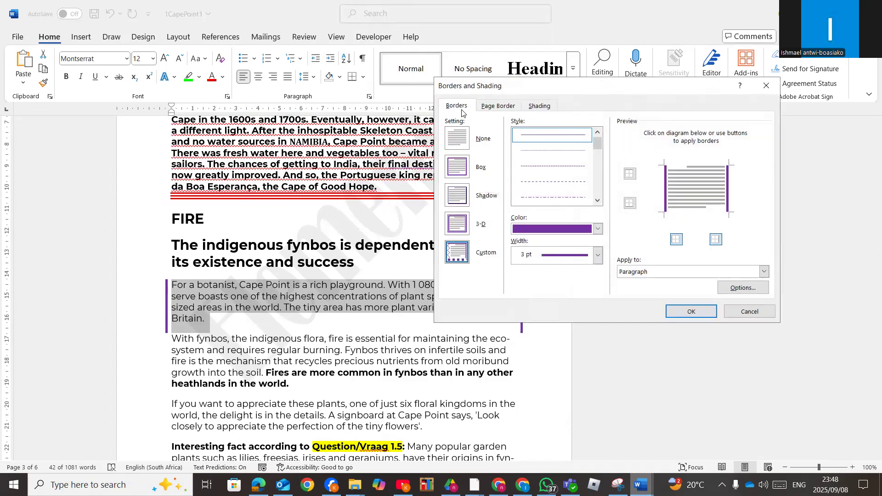
left_click(545, 108)
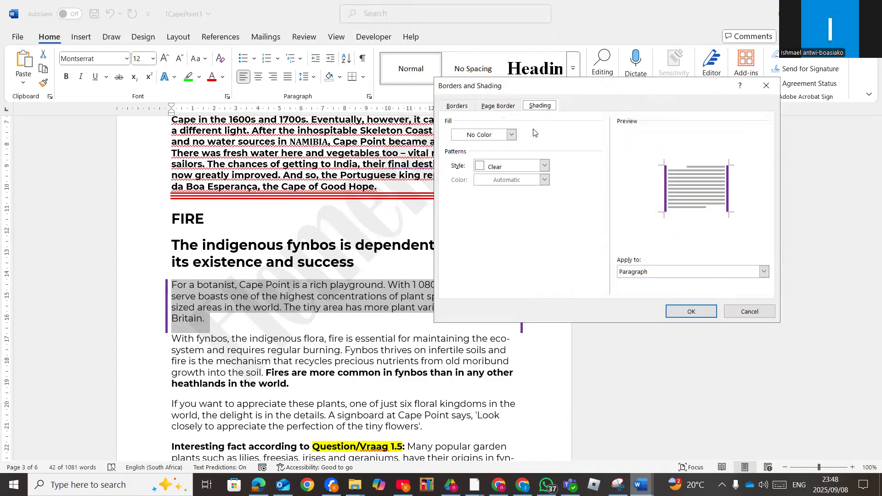
left_click(512, 136)
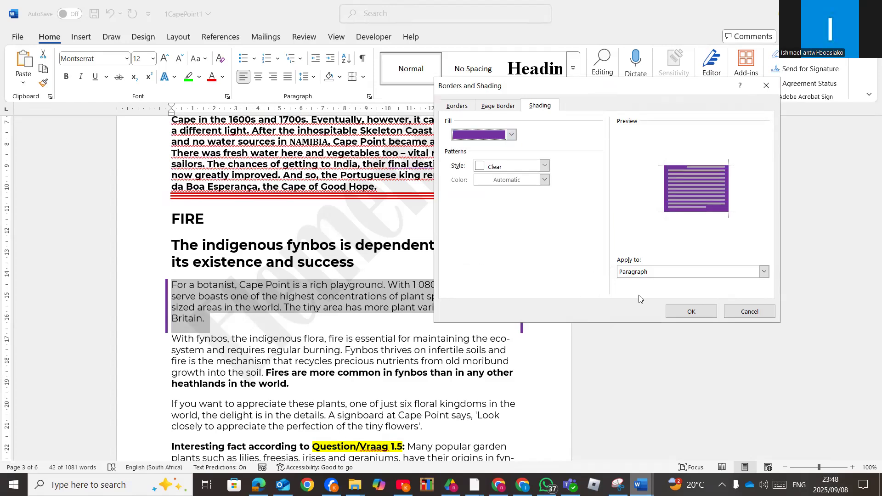
left_click(690, 311)
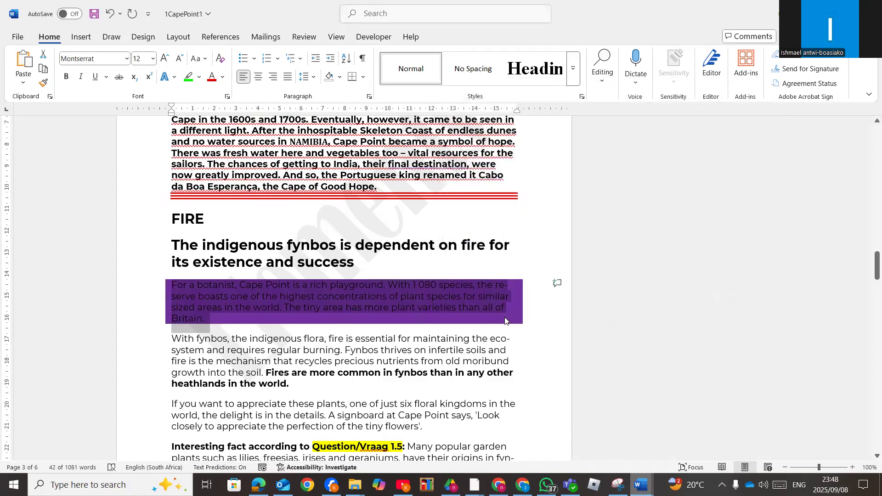
left_click(377, 349)
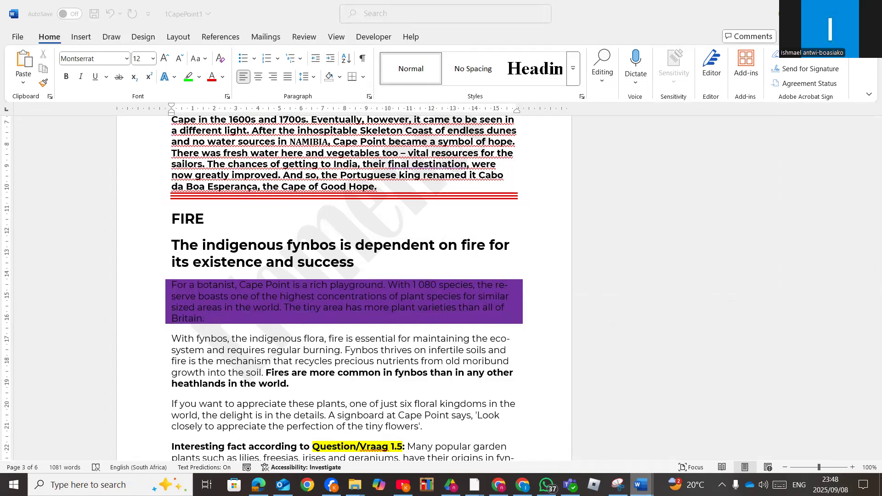
Review the Text Formatting and Page Layout items in the Grade 8 and 9 checklist document and return to 1CapePoint1
mouse_move(641, 485)
left_click(630, 432)
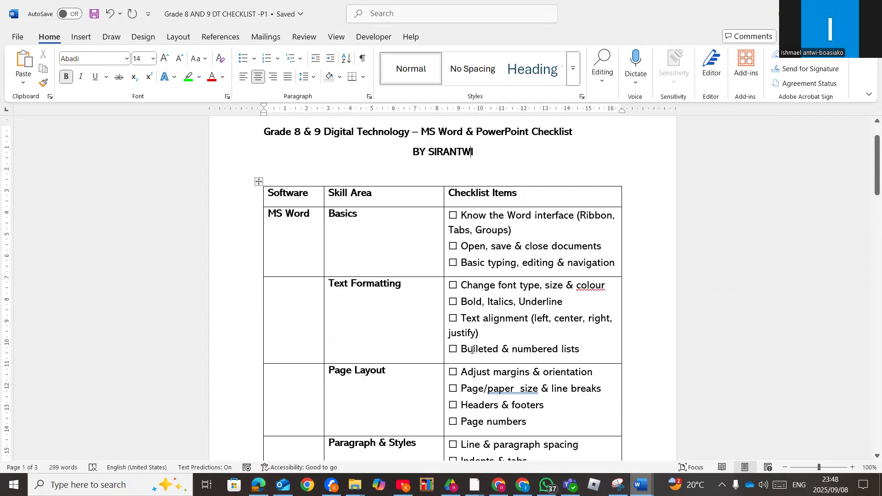
scroll(494, 348, "down", 4)
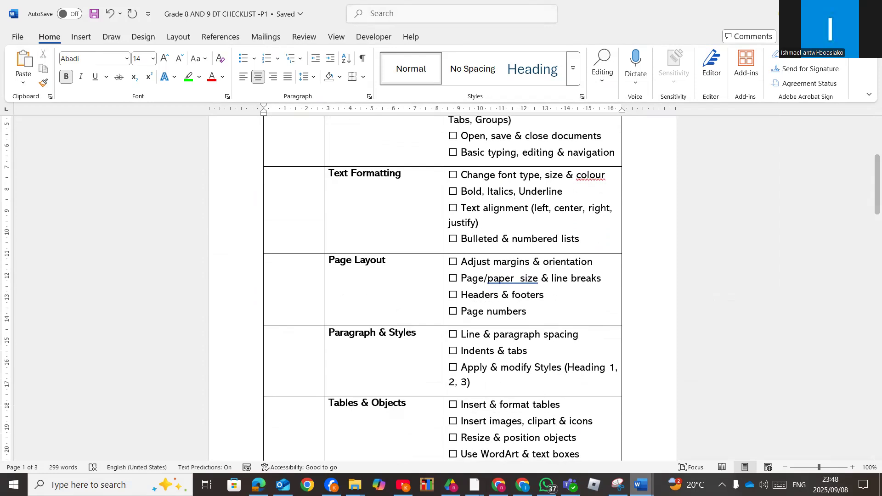
mouse_move(642, 485)
left_click(736, 447)
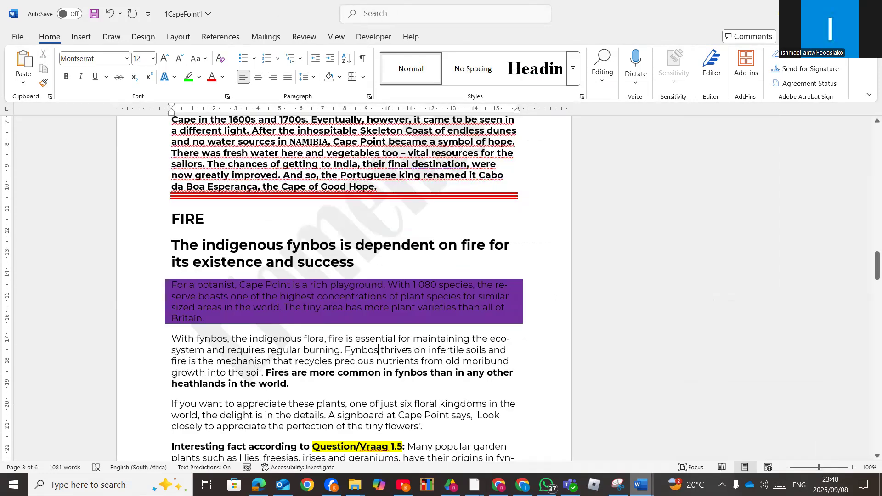
Try justified, centred and right alignment on the paragraph beginning "With fynbos" and return it to left alignment
scroll(406, 352, "down", 3)
left_click_drag(303, 302, 169, 256)
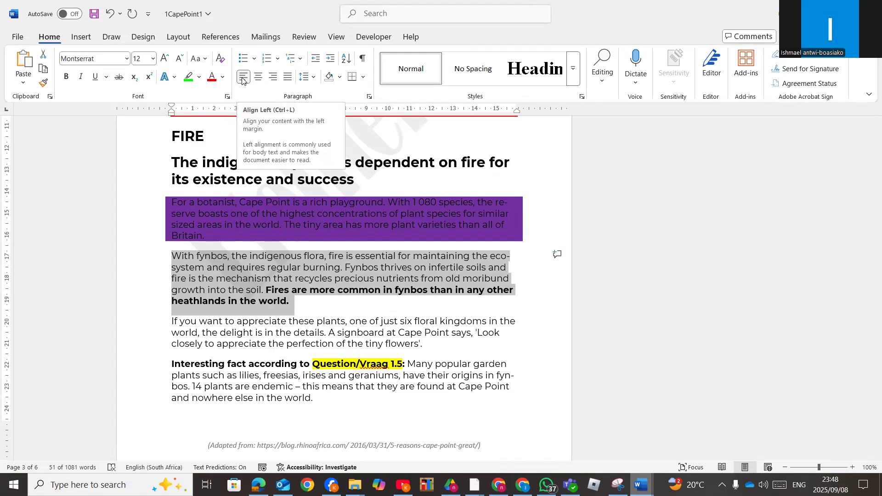
key("ctrl+j")
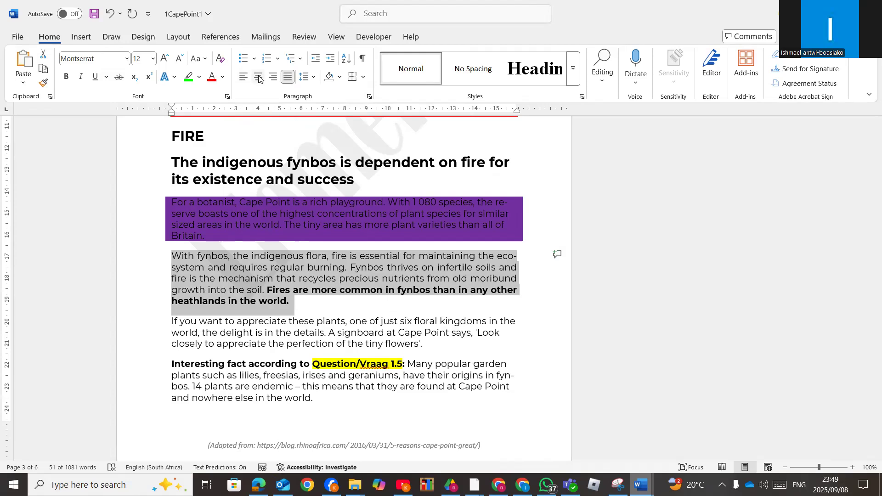
left_click(257, 77)
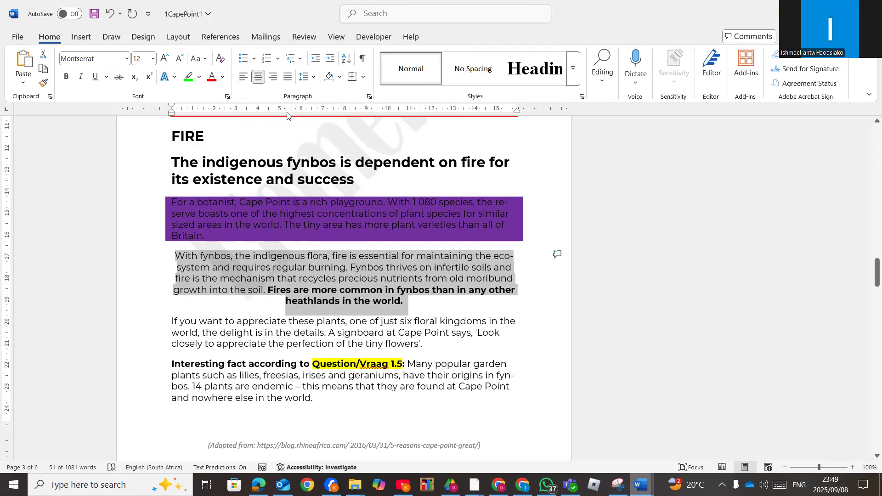
left_click(274, 77)
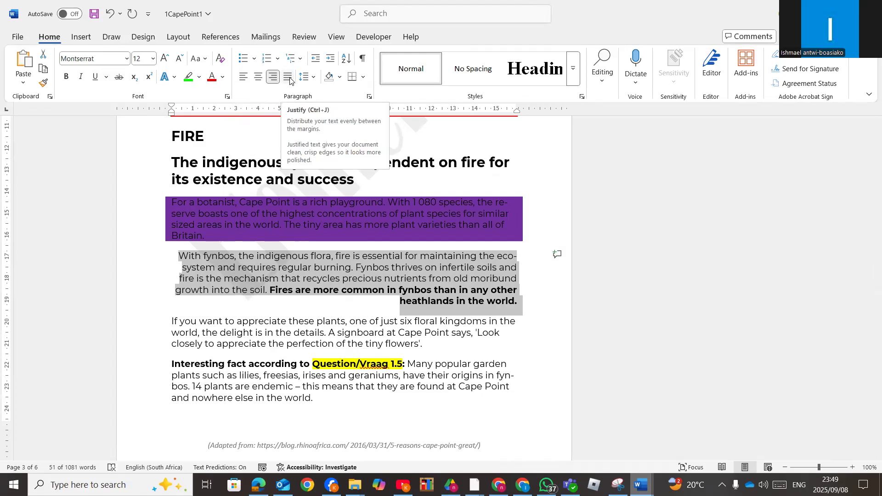
left_click(288, 77)
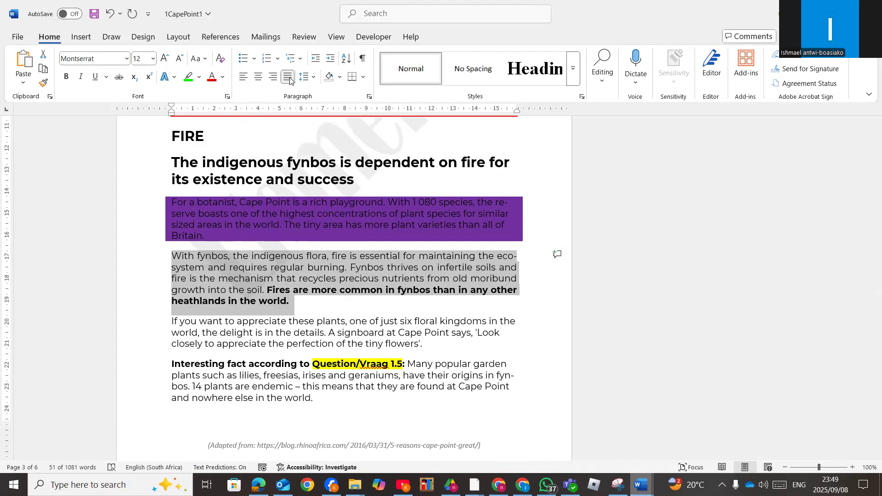
left_click(244, 77)
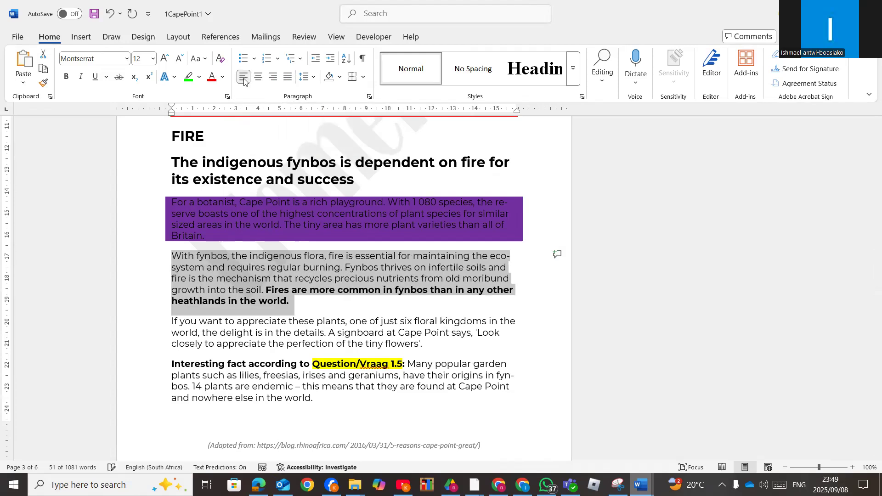
Centre the paragraph beginning "If you want to appreciate these plants" and right-align the "Interesting fact" paragraph
triple_click(339, 333)
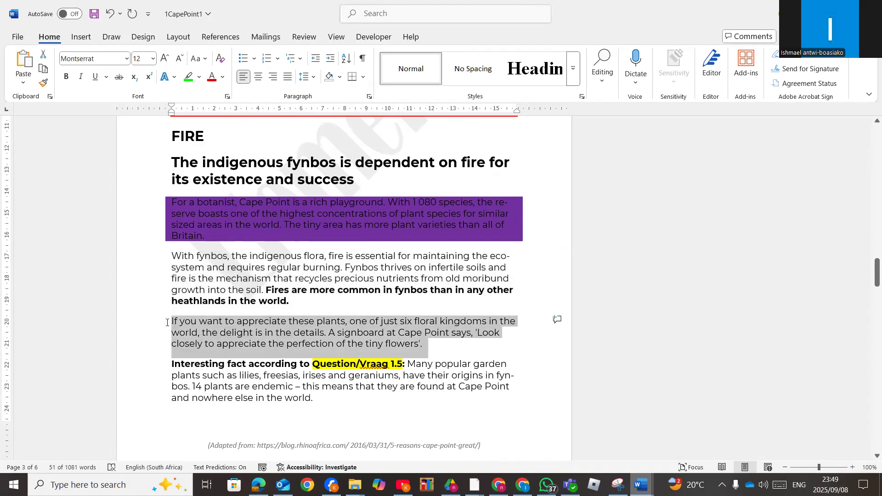
left_click(259, 74)
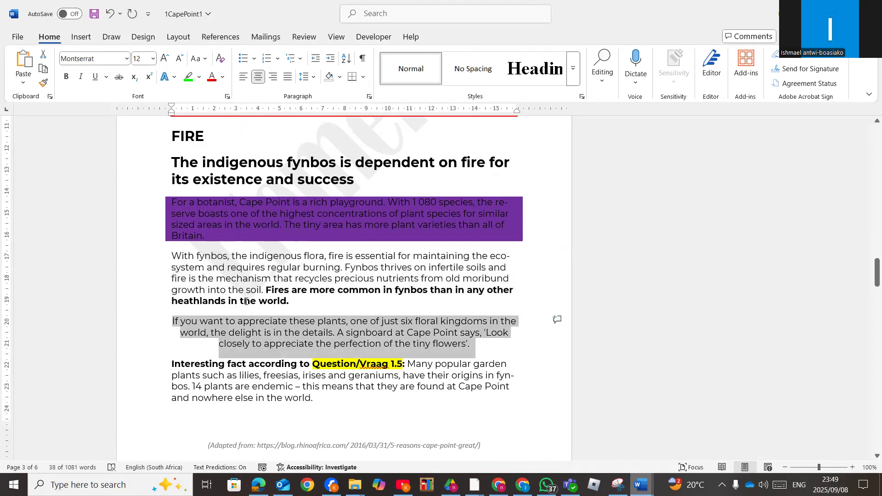
scroll(243, 340, "down", 1)
left_click_drag(316, 375, 170, 334)
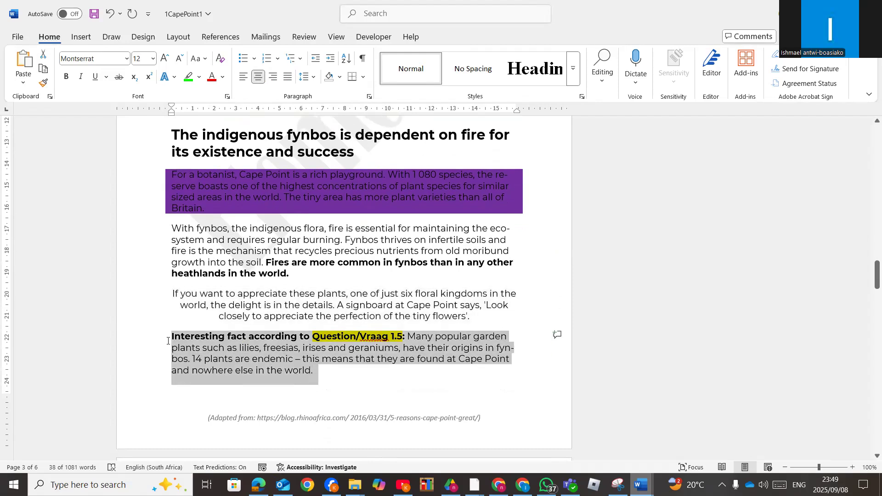
left_click(273, 77)
Justify the paragraph beginning "Cape Point is home to an array" under the Animals heading
scroll(368, 341, "down", 2)
scroll(368, 342, "down", 9)
left_click_drag(228, 307, 171, 261)
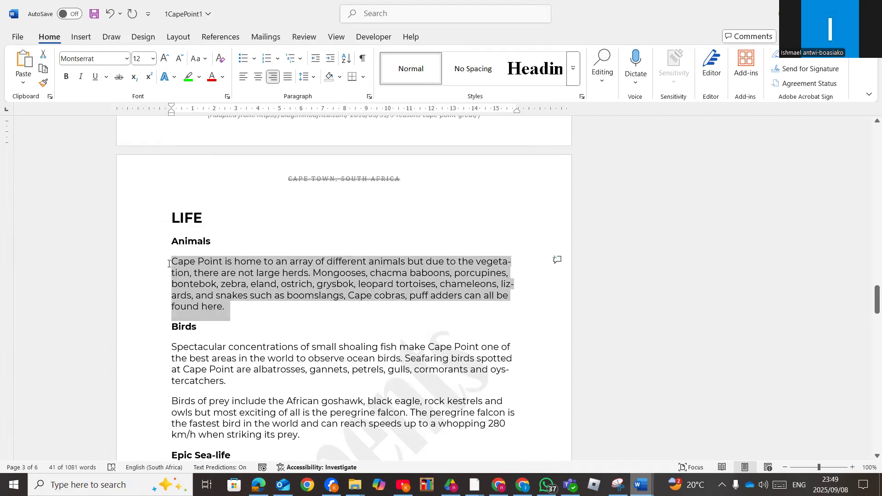
left_click(289, 81)
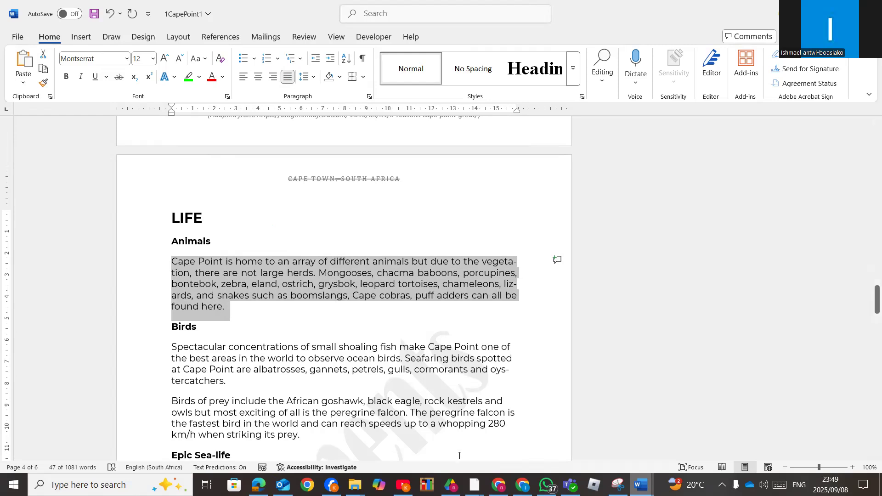
left_click(315, 79)
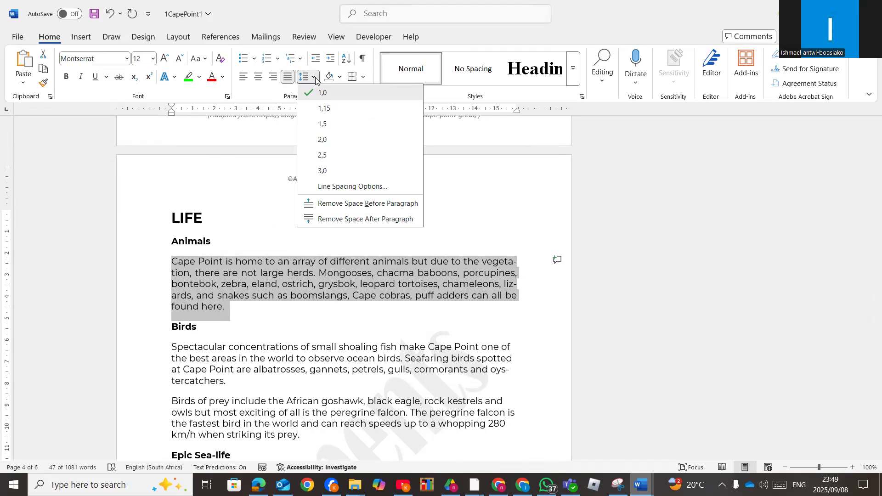
left_click(316, 80)
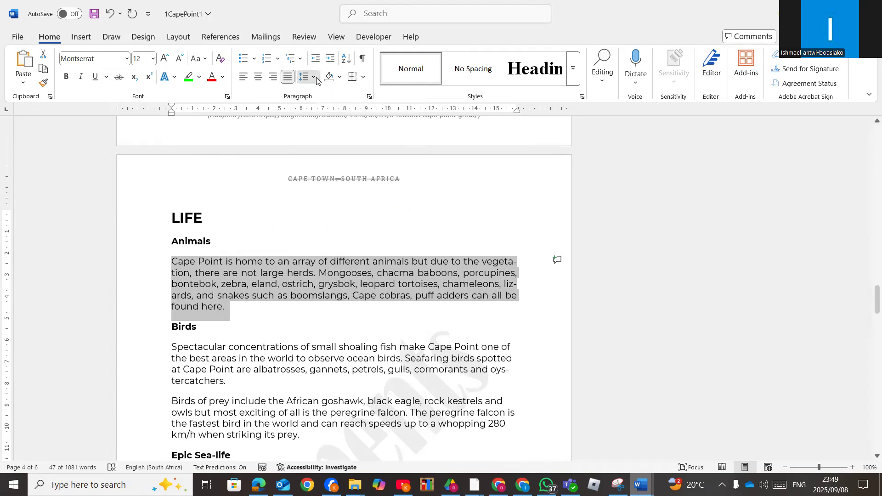
Try 1,5 and 2,0 line spacing on the paragraph under the Animals heading and settle on 3,0
left_click(317, 79)
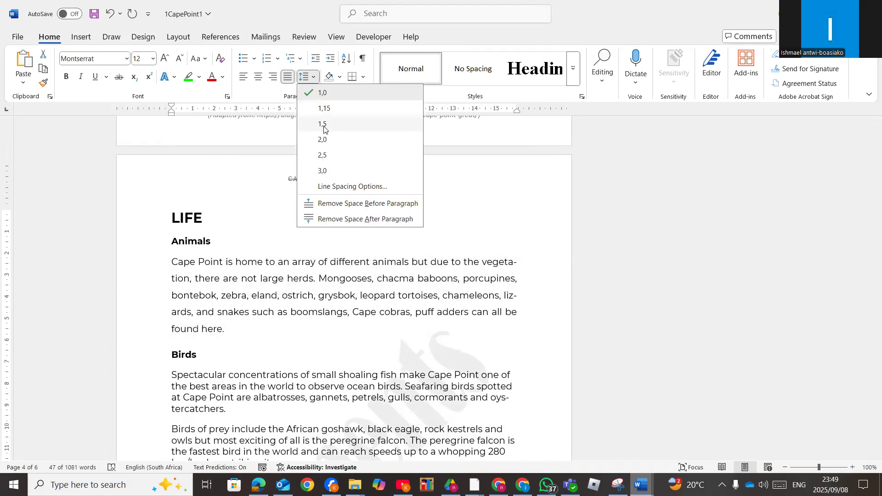
left_click(324, 124)
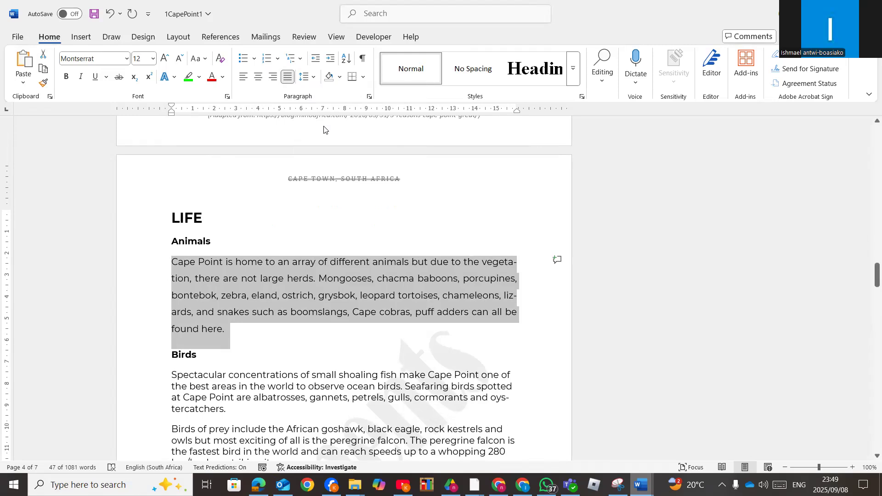
left_click(315, 79)
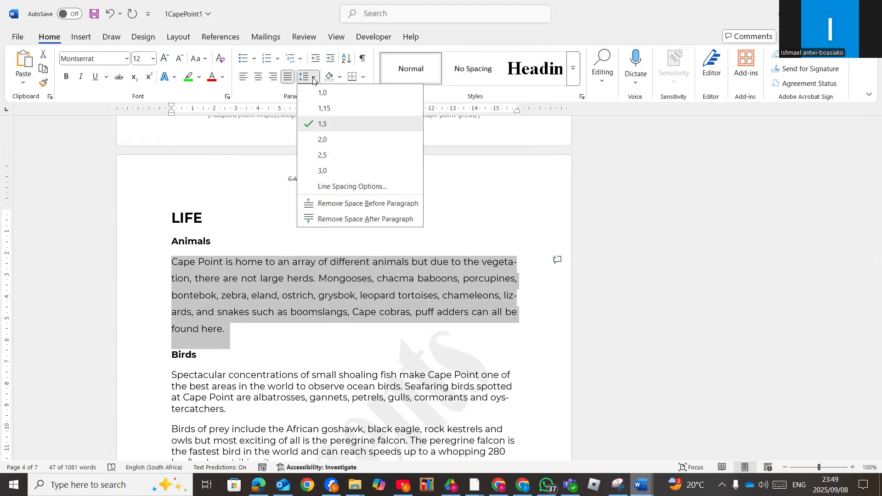
left_click(315, 140)
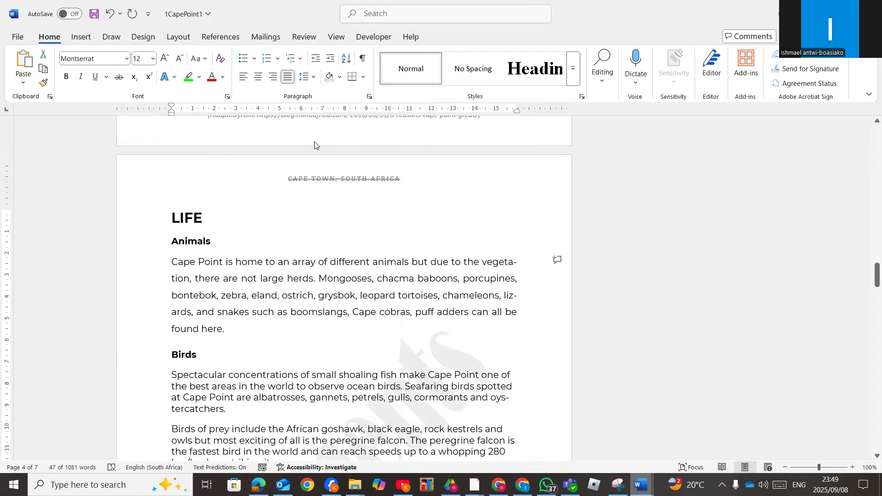
left_click(314, 77)
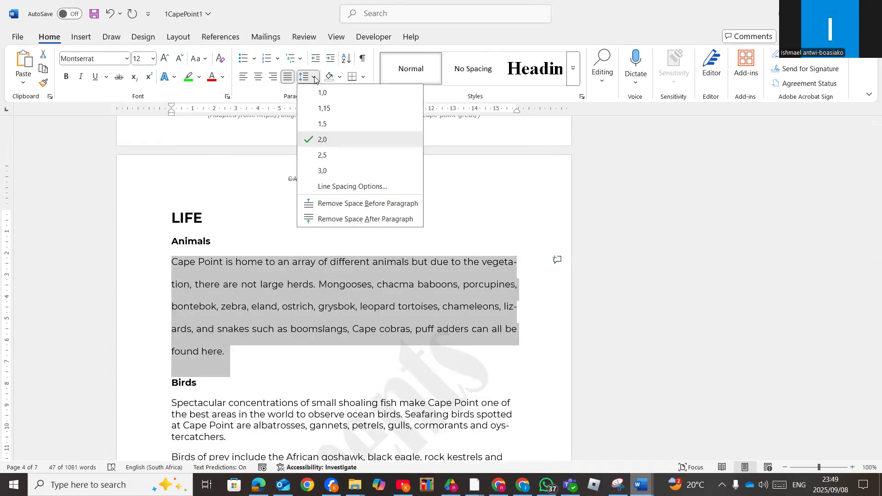
left_click(321, 173)
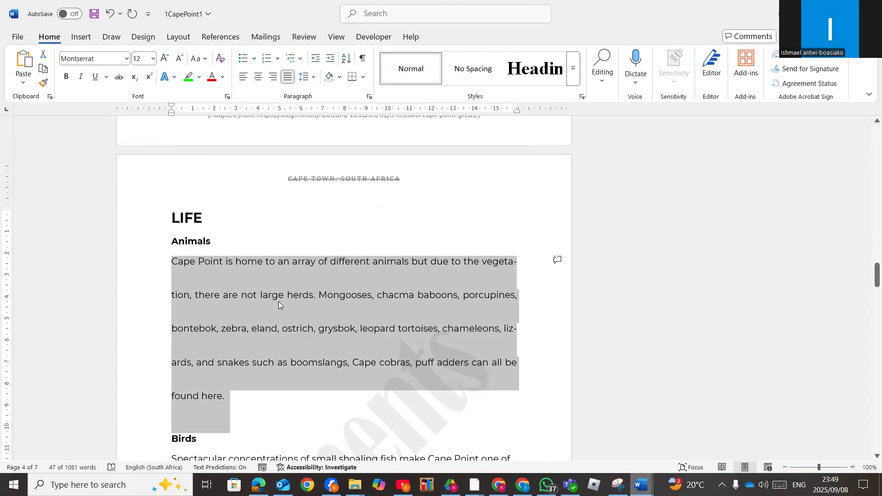
Look through the pages following the Animals section for the next text to format
scroll(289, 331, "down", 8)
scroll(289, 330, "down", 20)
scroll(287, 352, "down", 4)
scroll(286, 352, "up", 6)
scroll(286, 352, "down", 6)
scroll(286, 352, "up", 3)
scroll(286, 352, "down", 2)
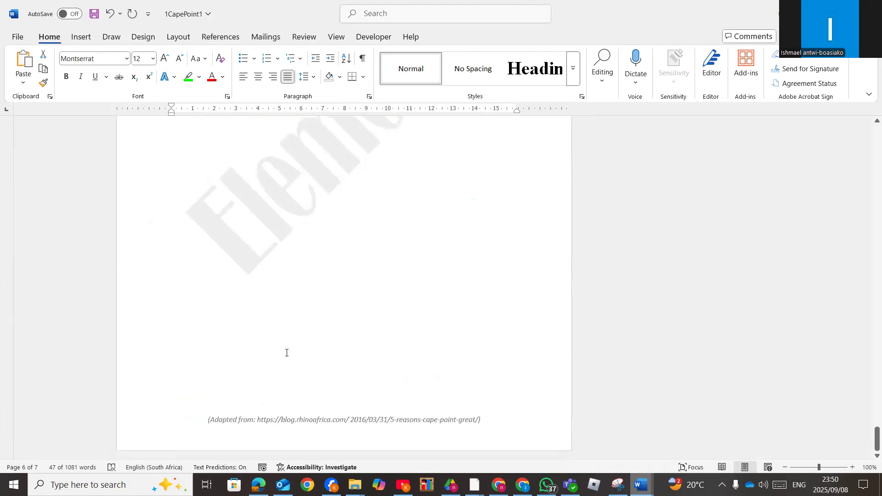
scroll(287, 352, "down", 8)
scroll(287, 353, "up", 8)
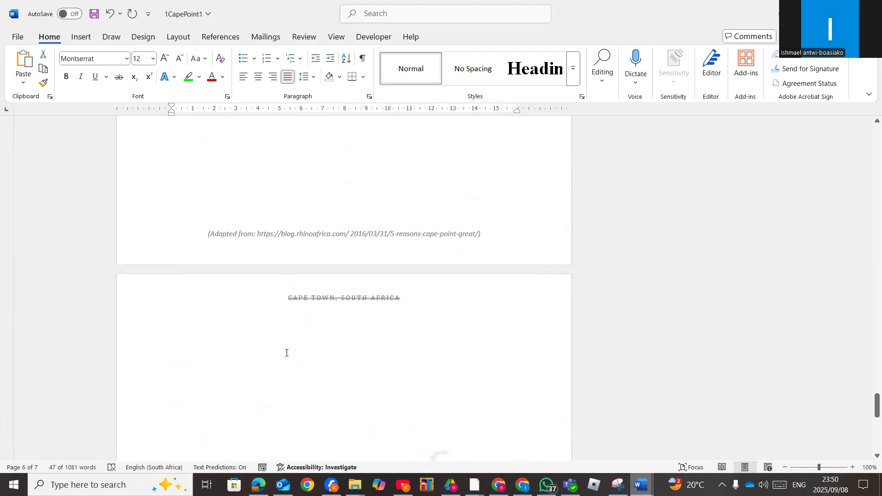
scroll(287, 352, "up", 5)
scroll(286, 352, "down", 13)
scroll(288, 349, "up", 3)
scroll(289, 350, "up", 12)
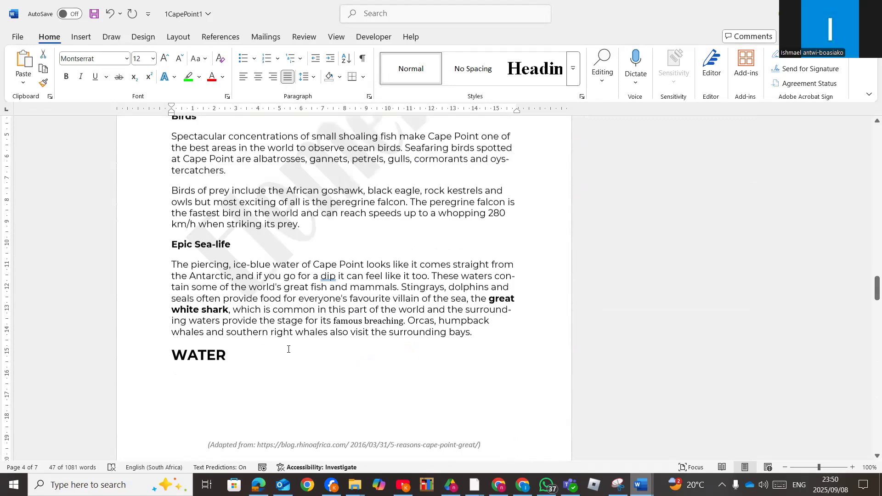
Format the two paragraphs under the Birds heading as a bulleted list with the four-diamond bullet
left_click_drag(171, 273, 187, 363)
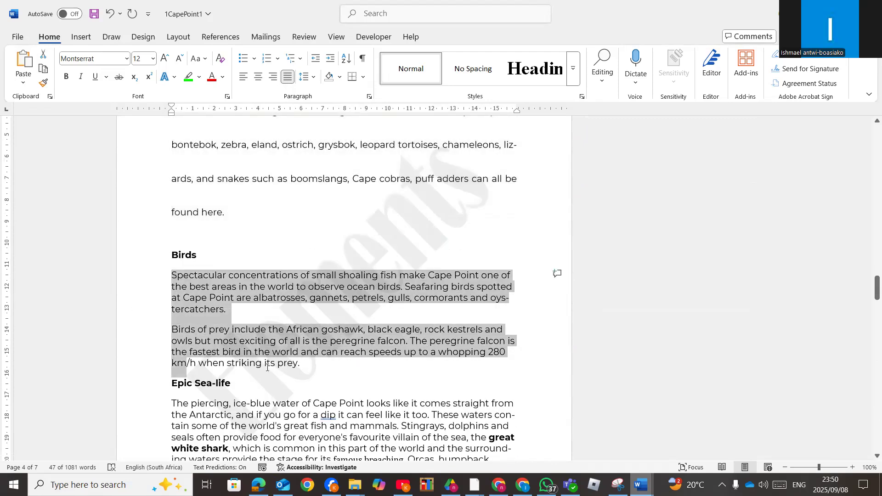
left_click_drag(268, 368, 329, 369)
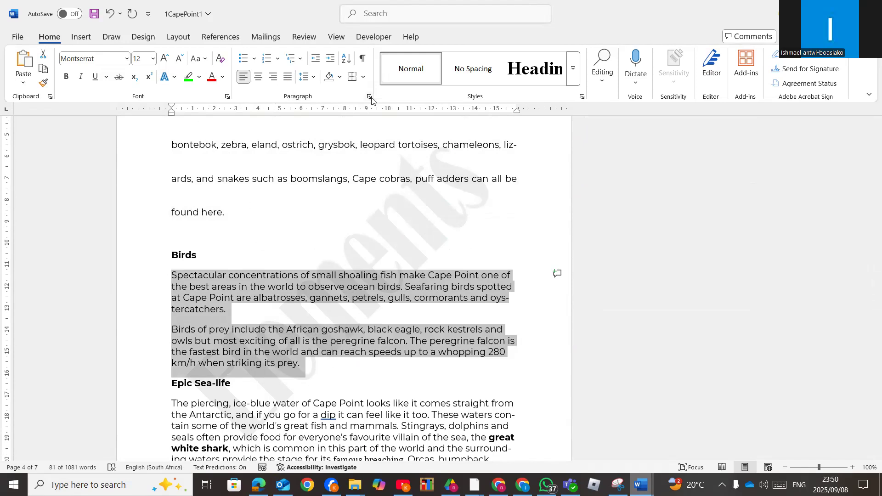
left_click(254, 60)
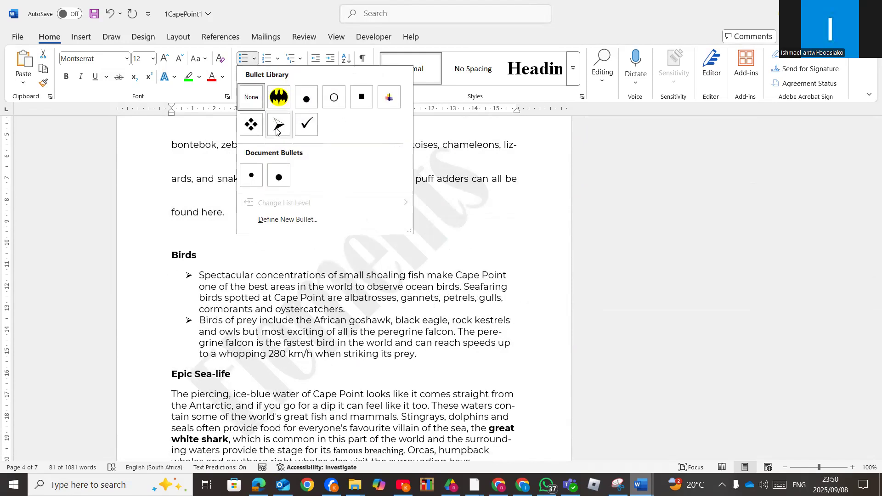
left_click(252, 126)
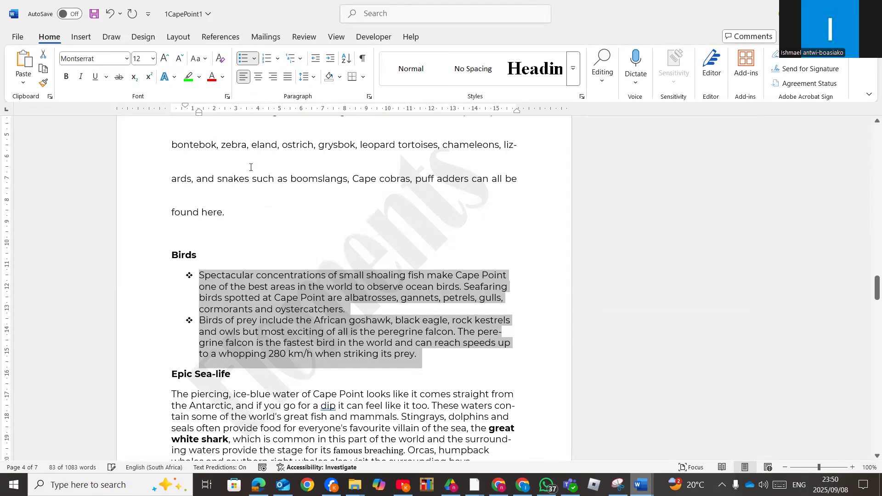
Apply the A. B. C. numbering format to the paragraph under the Epic Sea-life heading
scroll(221, 306, "down", 3)
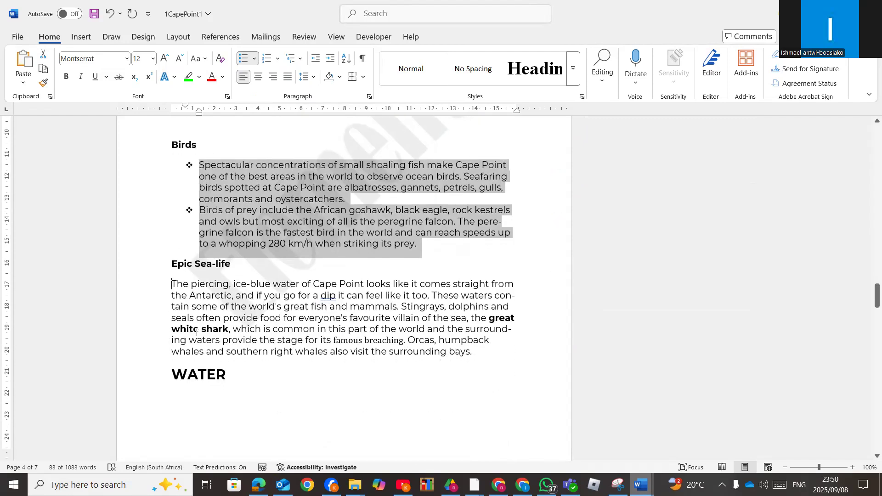
left_click_drag(171, 283, 200, 354)
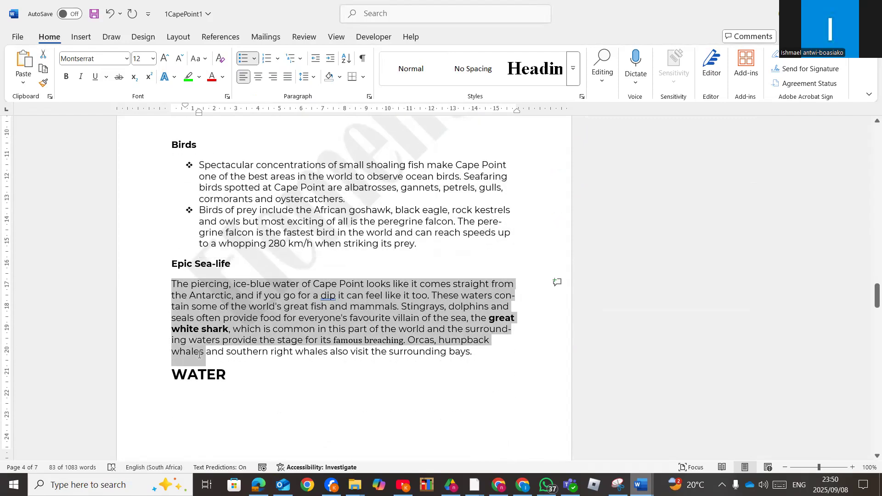
left_click(278, 61)
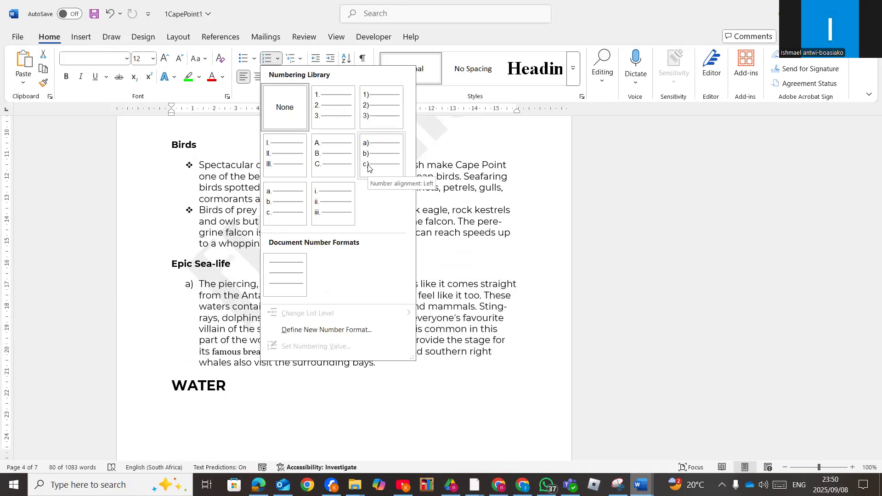
left_click(332, 157)
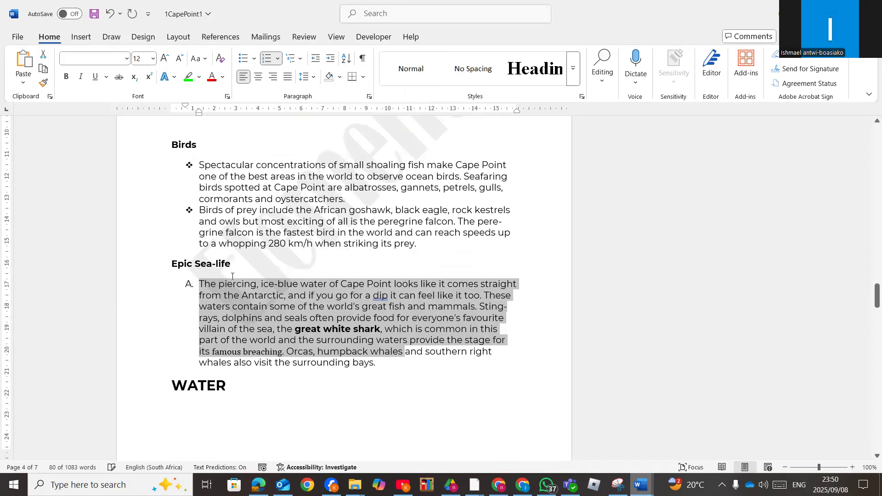
Define a picture bullet from 1Bullet (2) in the MS Word folder and apply it to the paragraph under the Activities heading
scroll(237, 284, "up", 15)
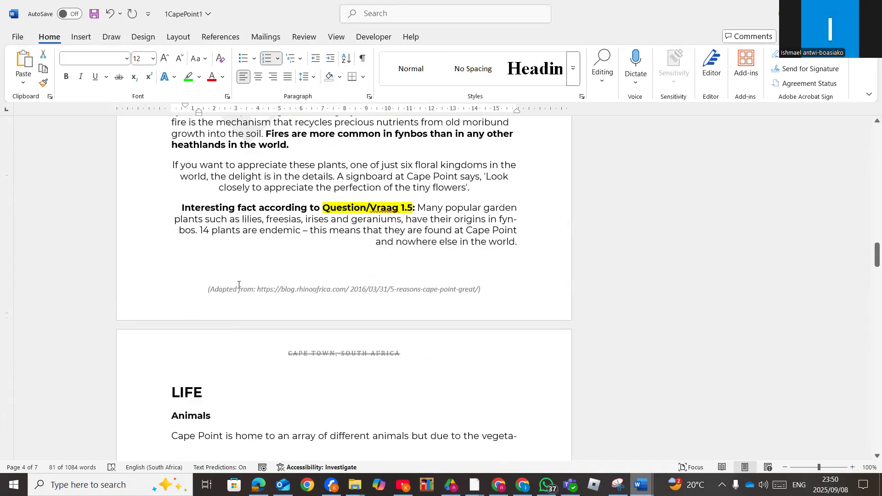
scroll(239, 285, "up", 5)
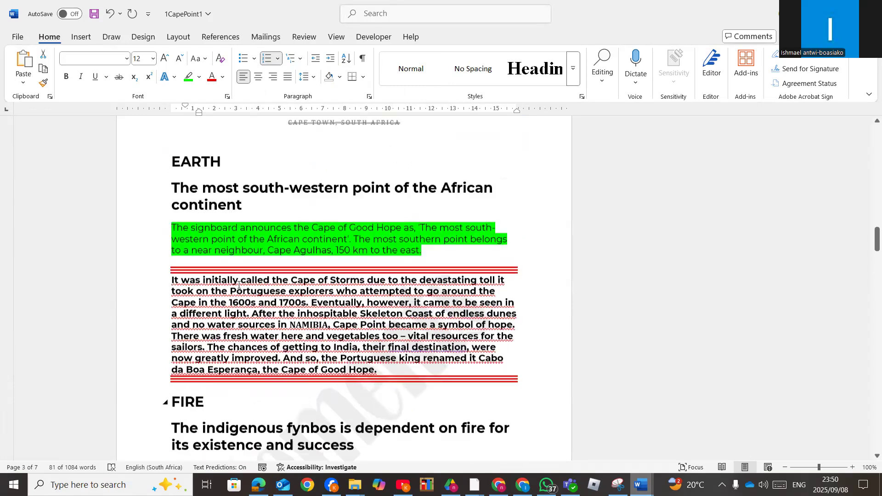
scroll(238, 284, "down", 20)
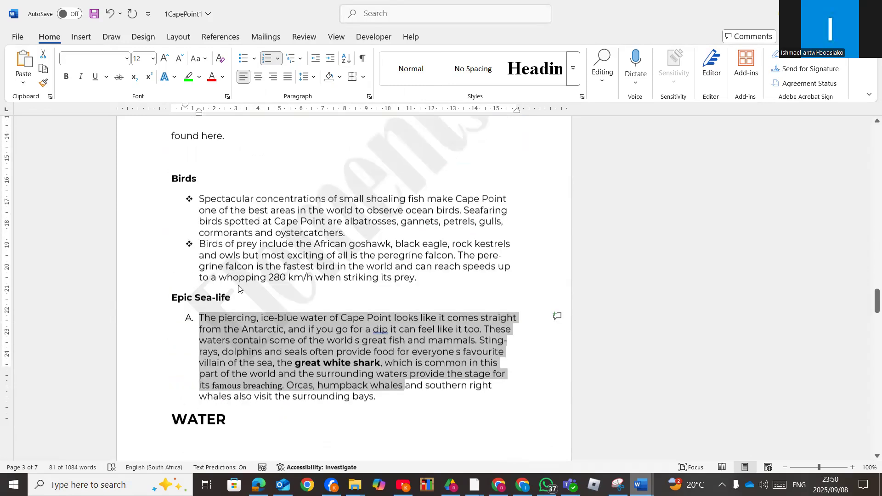
scroll(239, 288, "down", 20)
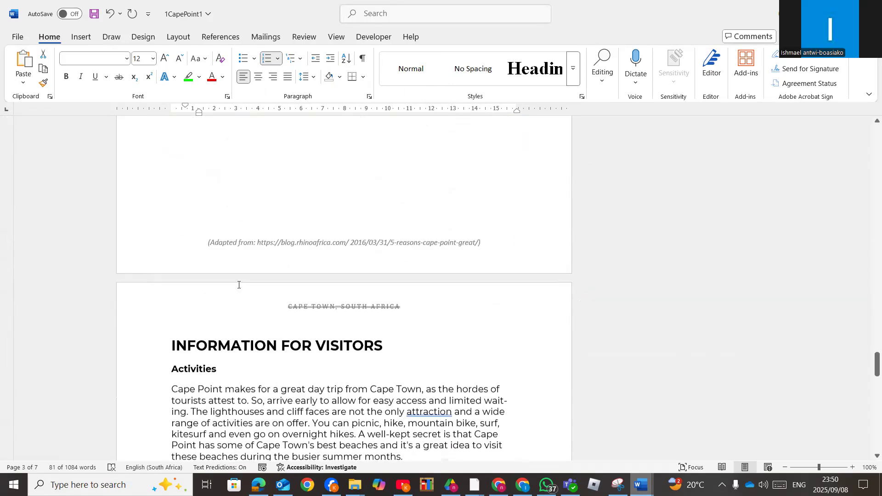
scroll(202, 214, "up", 1)
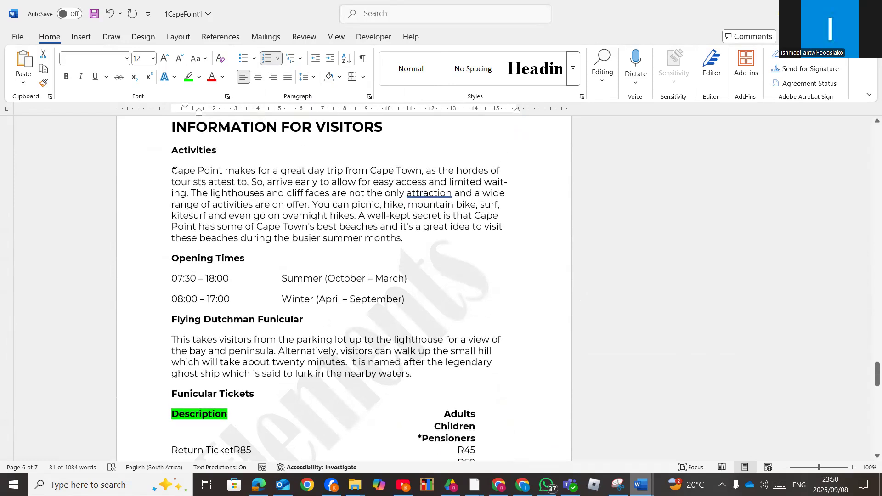
left_click_drag(172, 171, 426, 232)
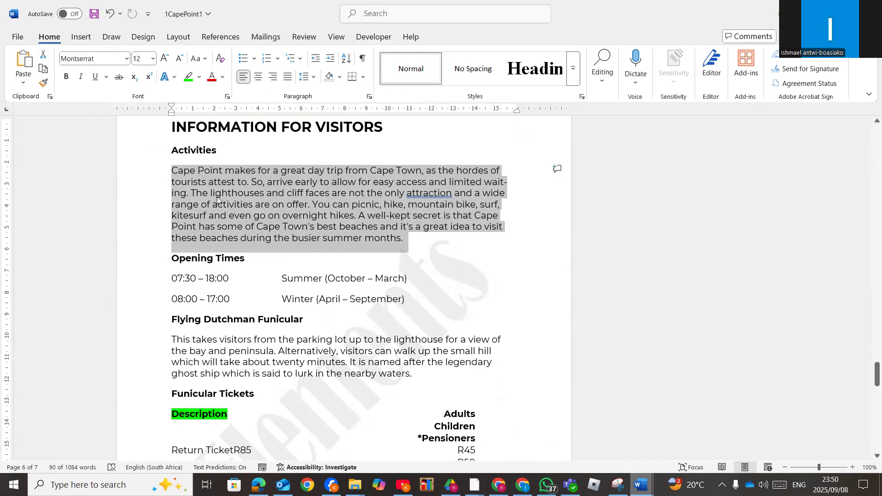
left_click(254, 59)
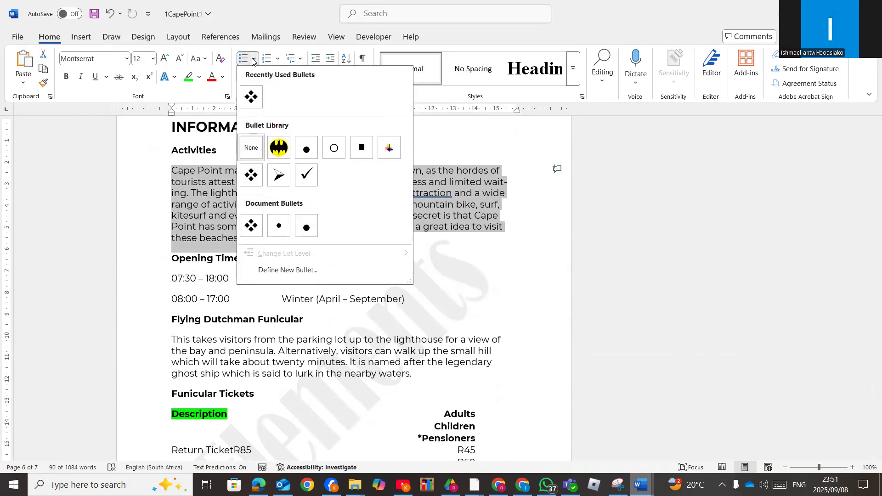
left_click(286, 271)
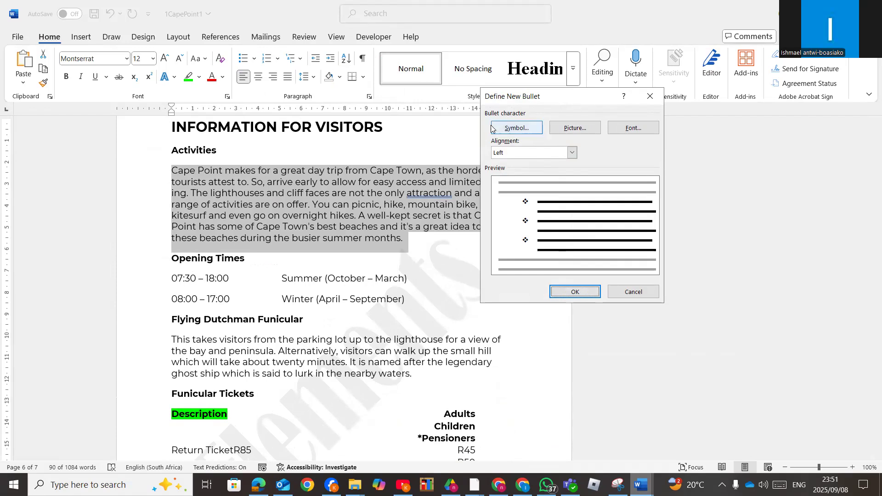
left_click(581, 131)
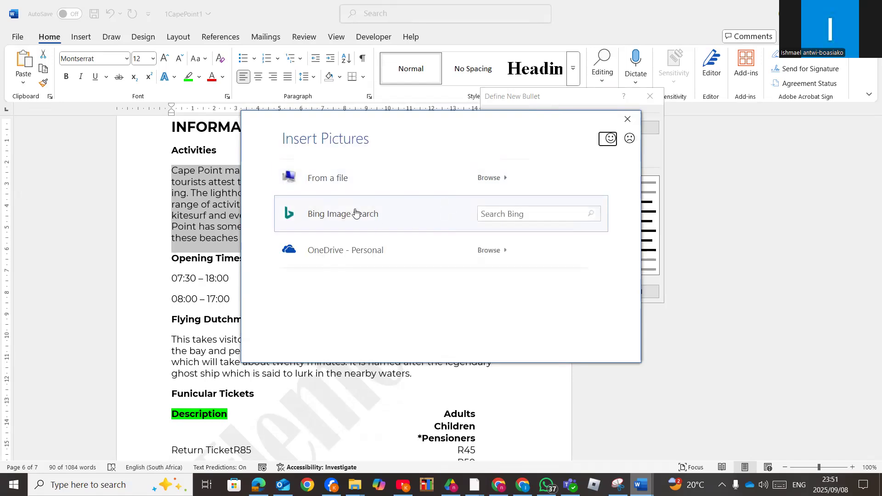
left_click(342, 178)
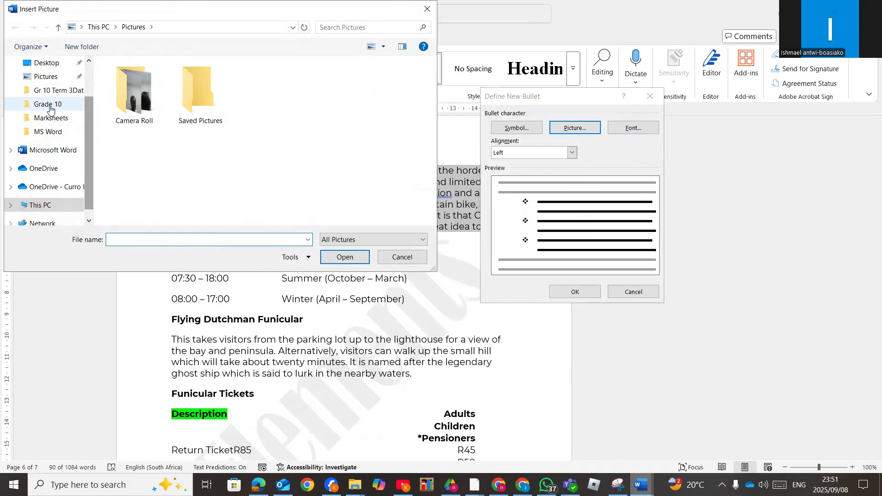
left_click(52, 134)
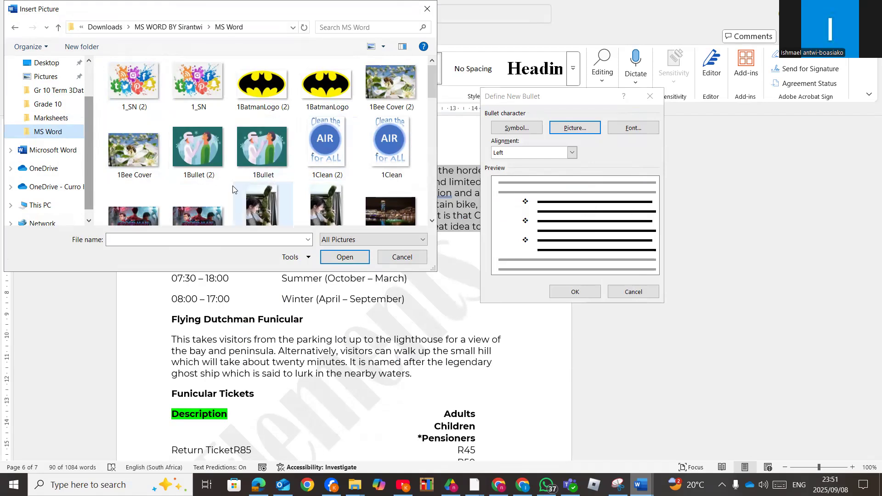
double_click(206, 155)
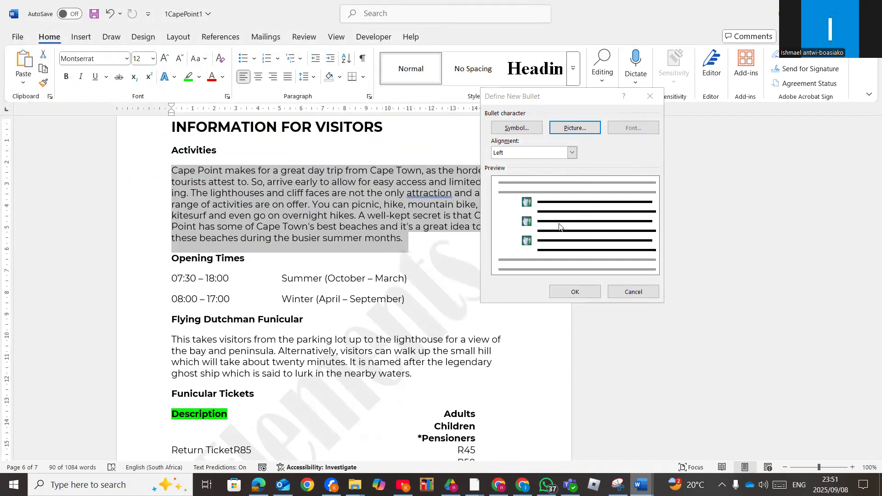
left_click(557, 292)
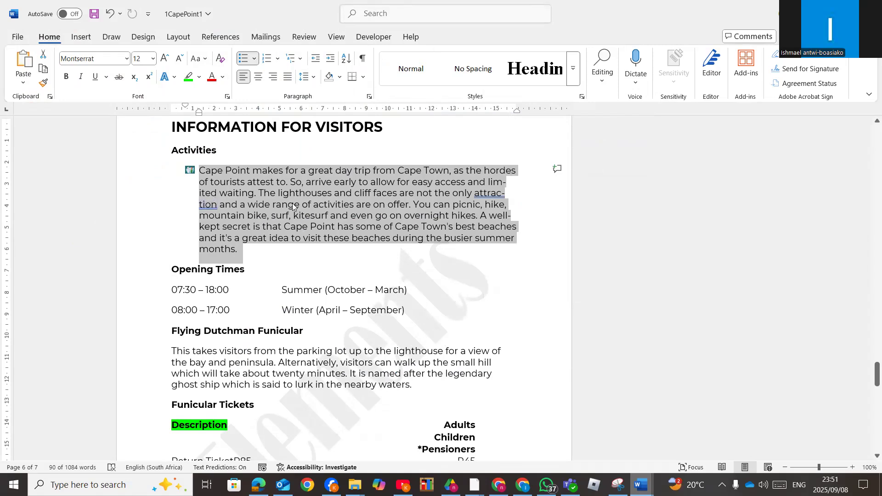
Set Multiple line spacing at 2,5 for the text from the Opening Times heading through the paragraph under Flying Dutchman Funicular
scroll(257, 263, "down", 3)
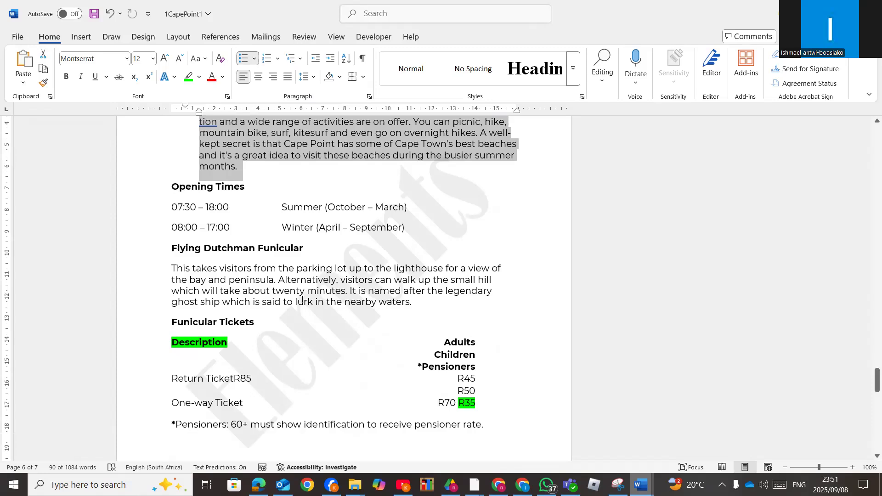
left_click_drag(424, 309, 134, 193)
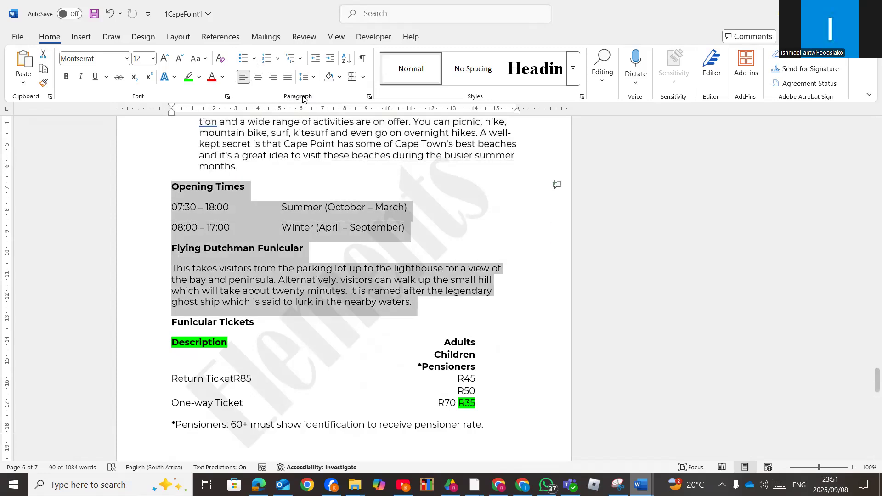
left_click(369, 97)
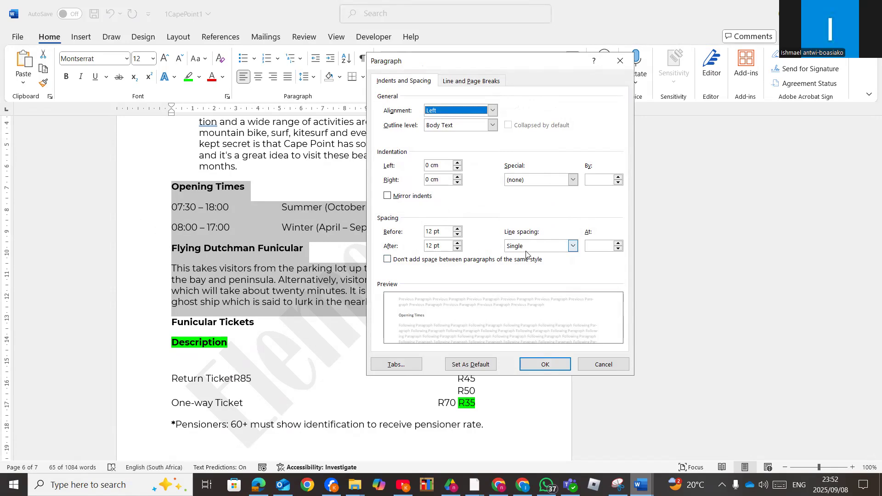
left_click(574, 247)
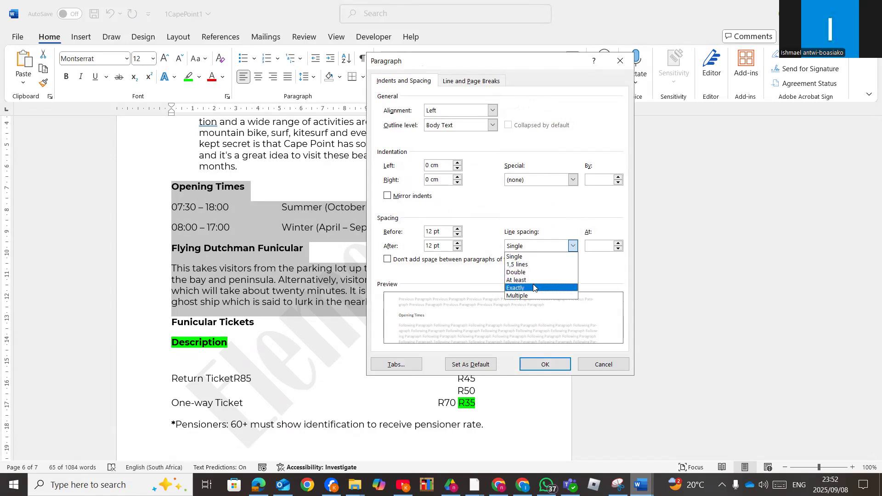
left_click(555, 271)
left_click(619, 243)
left_click(619, 243)
left_click(620, 243)
left_click(619, 243)
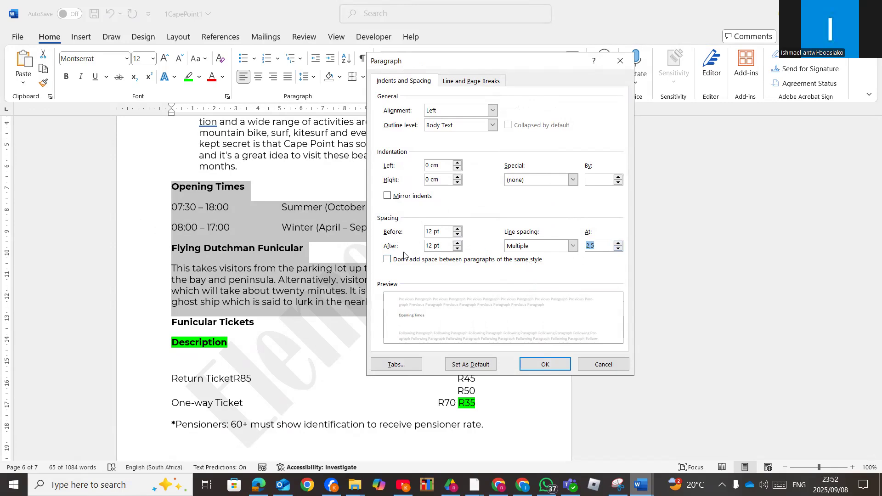
left_click(538, 364)
Review the alignment options in the paragraph settings for the paragraph under the Flying Dutchman Funicular heading
scroll(305, 326, "down", 3)
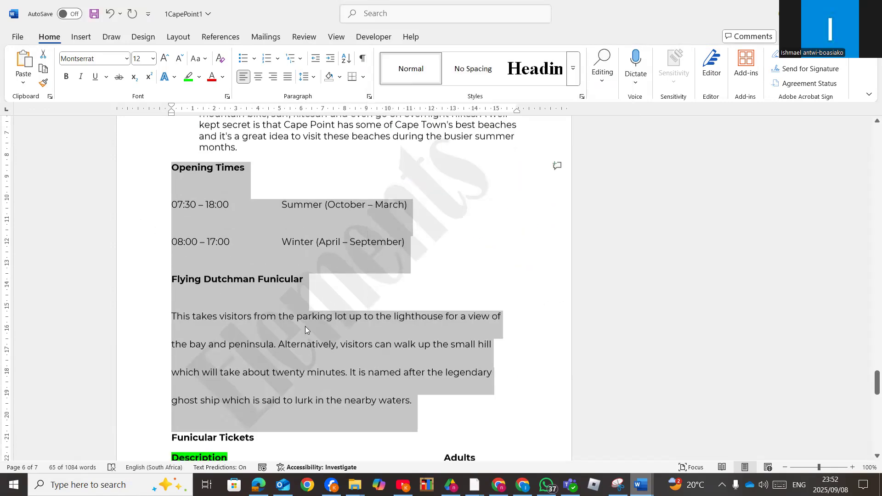
left_click(320, 281)
left_click_drag(414, 338, 197, 244)
left_click(378, 14)
type("PARA")
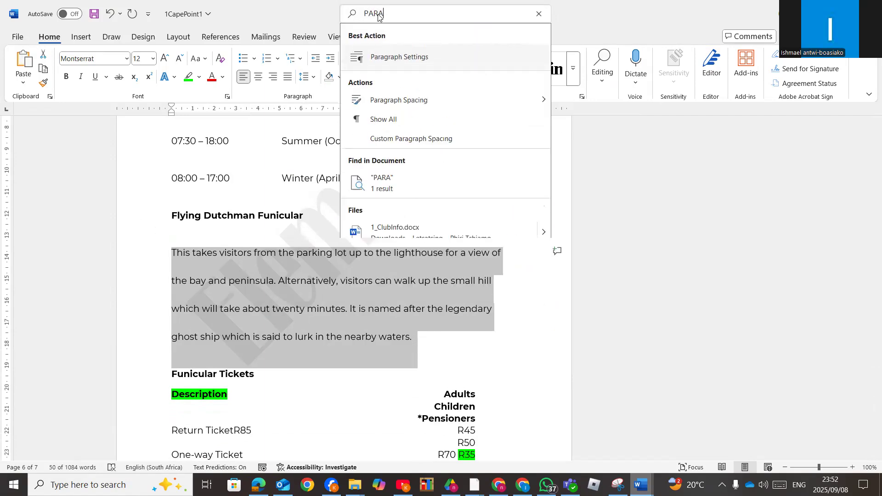
left_click(400, 57)
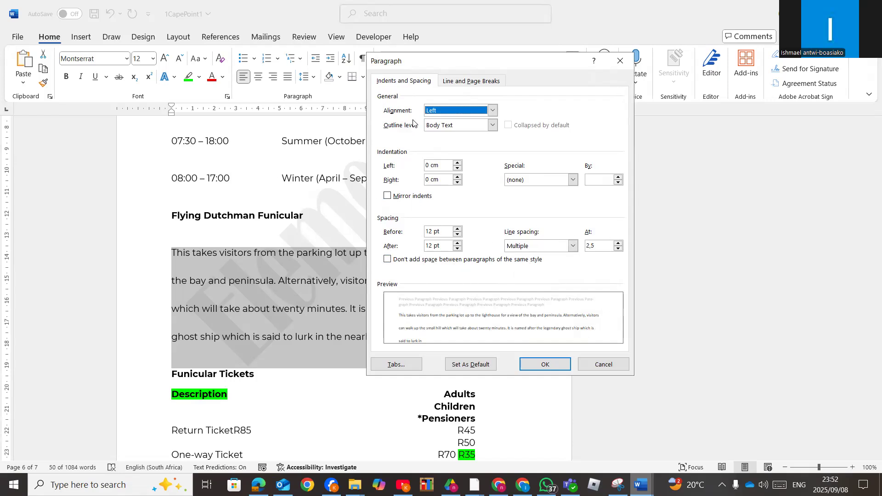
left_click(493, 111)
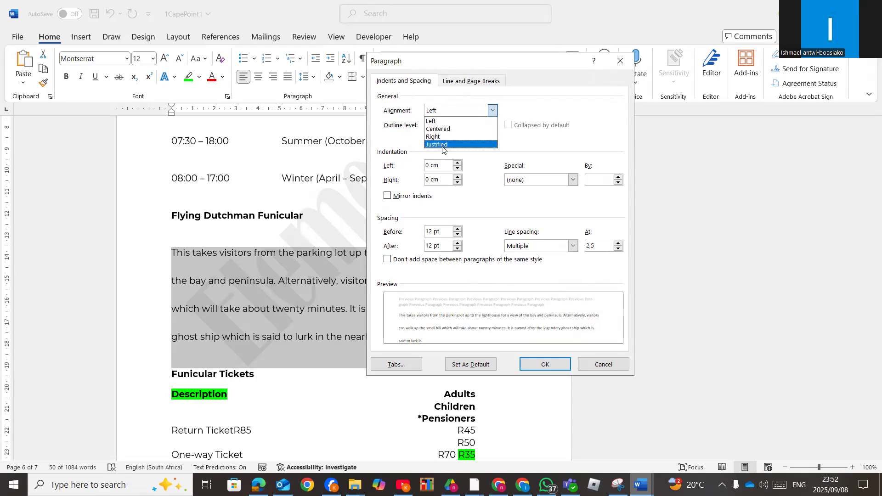
left_click(549, 144)
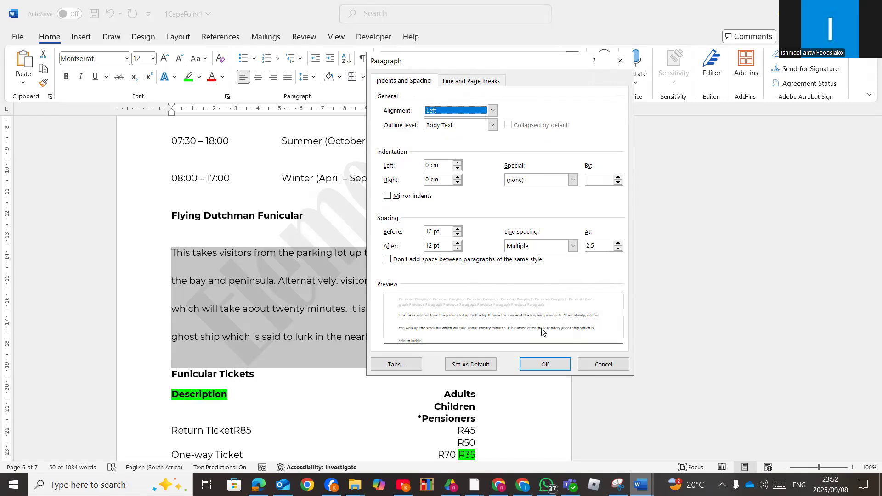
left_click(543, 363)
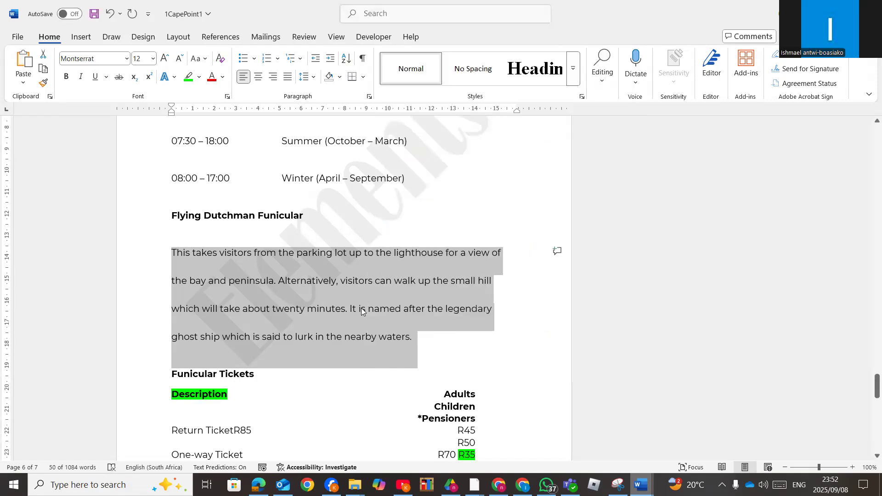
Switch to the Grade 8 AND 9 DT CHECKLIST document and review the remaining Word skills from Text Formatting to Intermediate Features
scroll(382, 323, "down", 10)
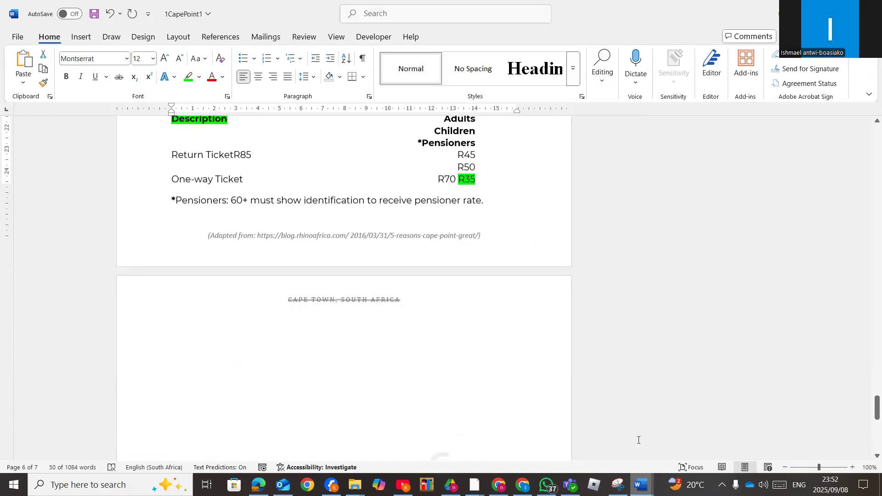
left_click(641, 485)
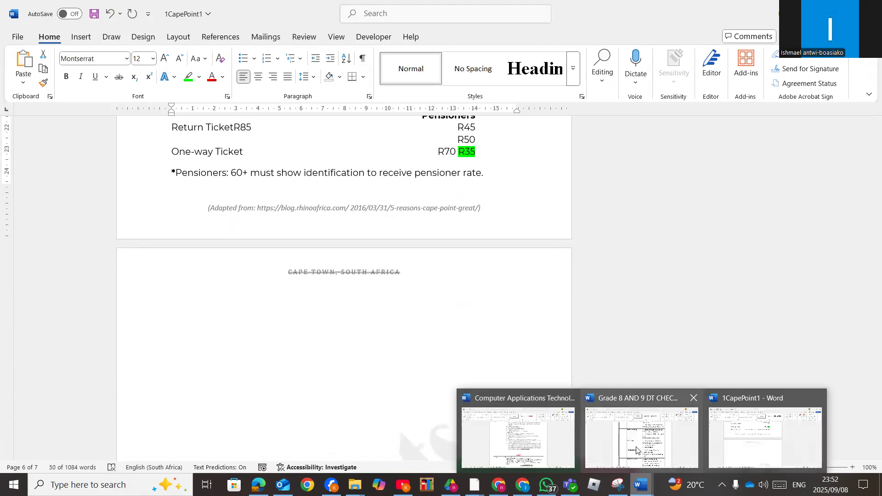
left_click(636, 448)
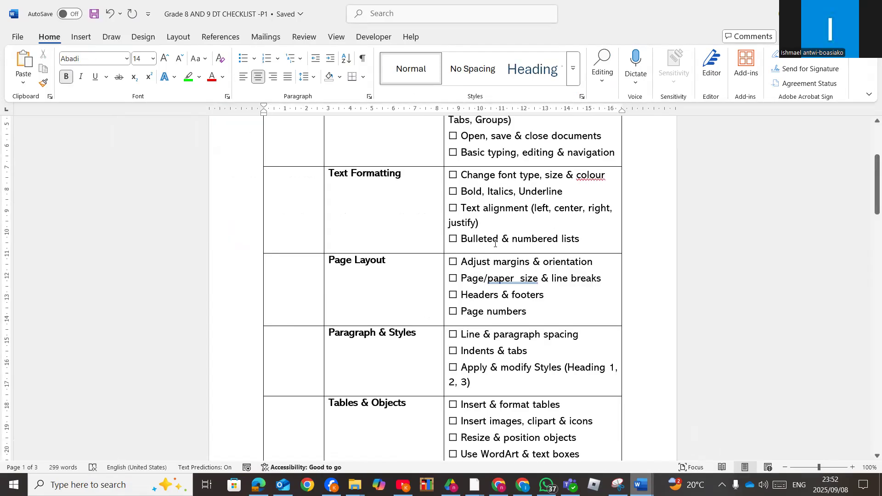
left_click(500, 241)
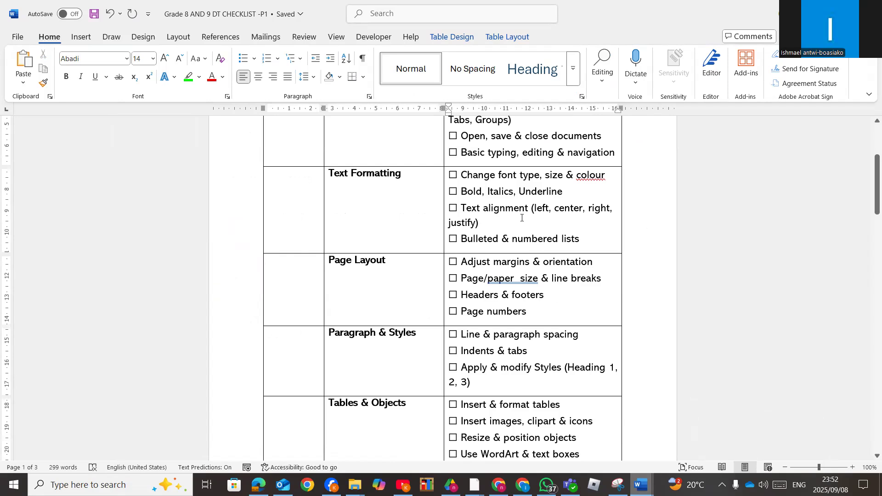
scroll(491, 273, "down", 1)
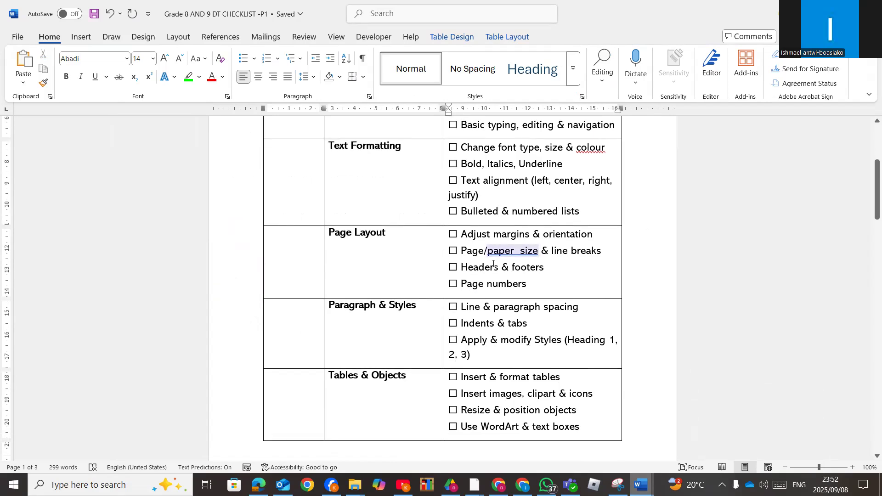
scroll(510, 283, "down", 1)
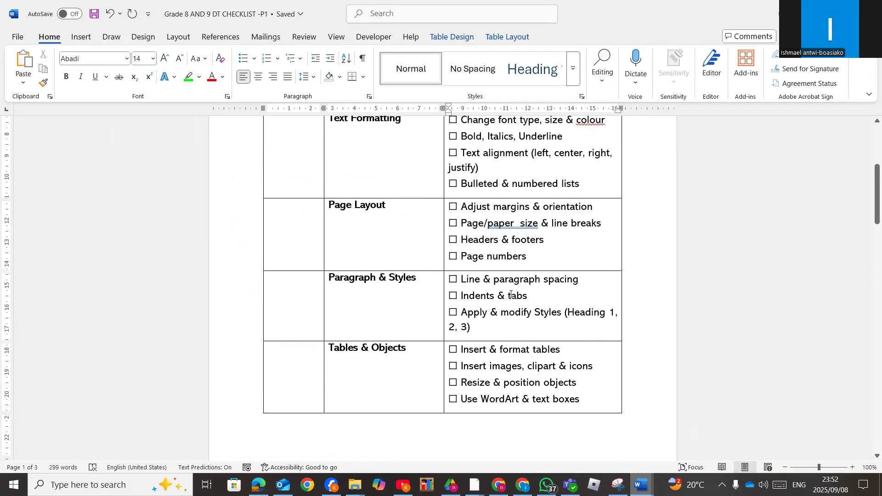
scroll(511, 295, "down", 6)
scroll(514, 295, "down", 7)
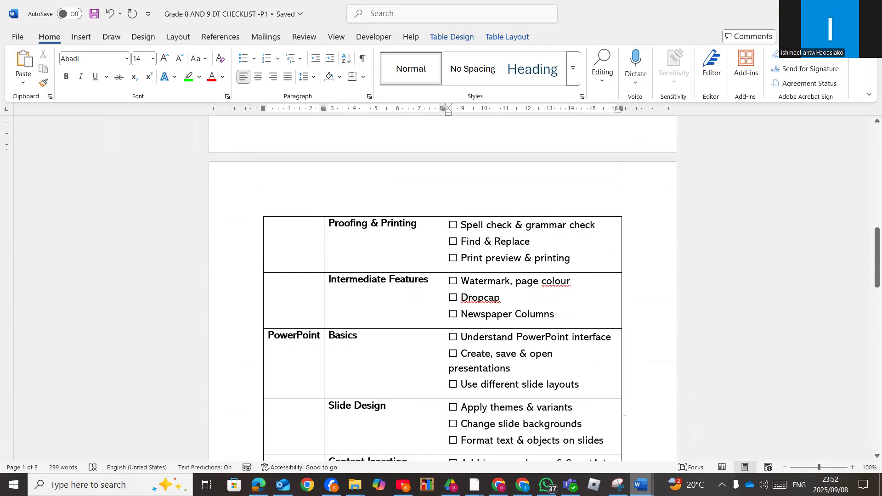
Open the 1Carnival document from the MS Word folder and dismiss its personal information removal notice
mouse_move(642, 485)
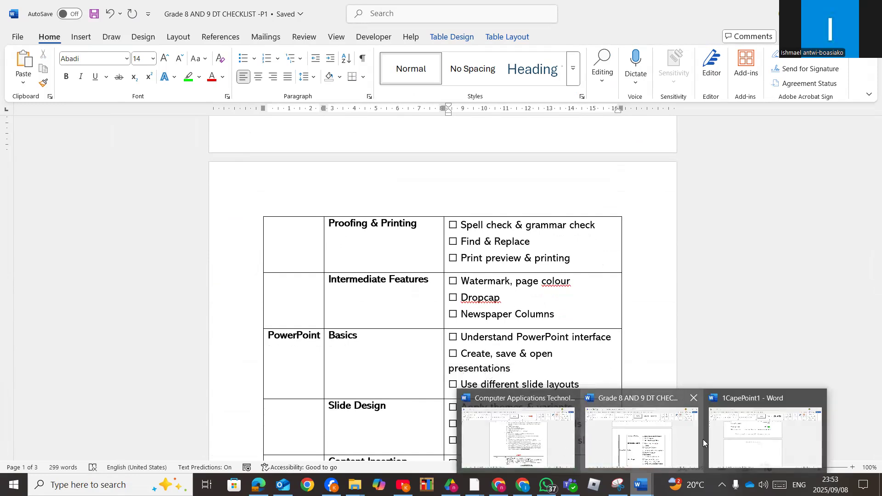
mouse_move(355, 485)
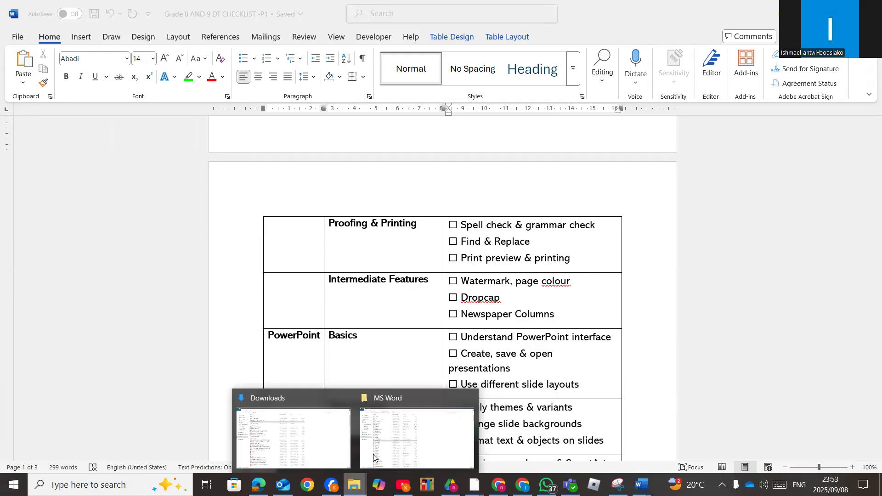
left_click(395, 430)
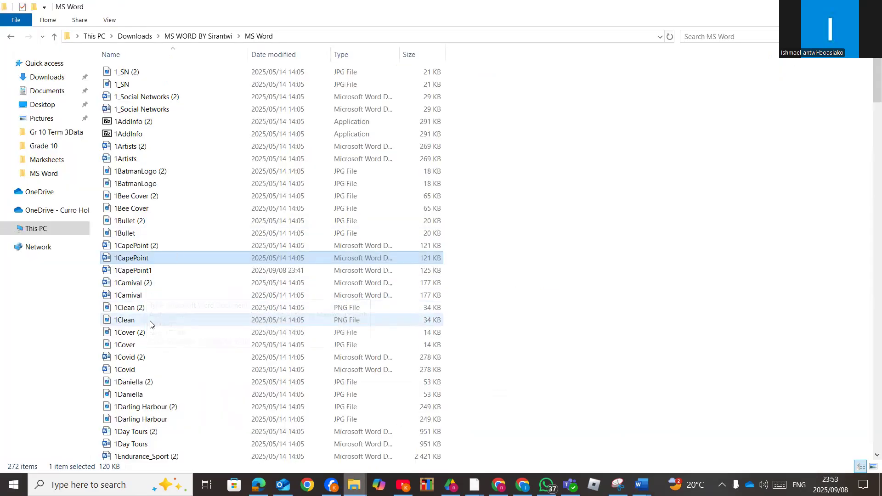
double_click(139, 298)
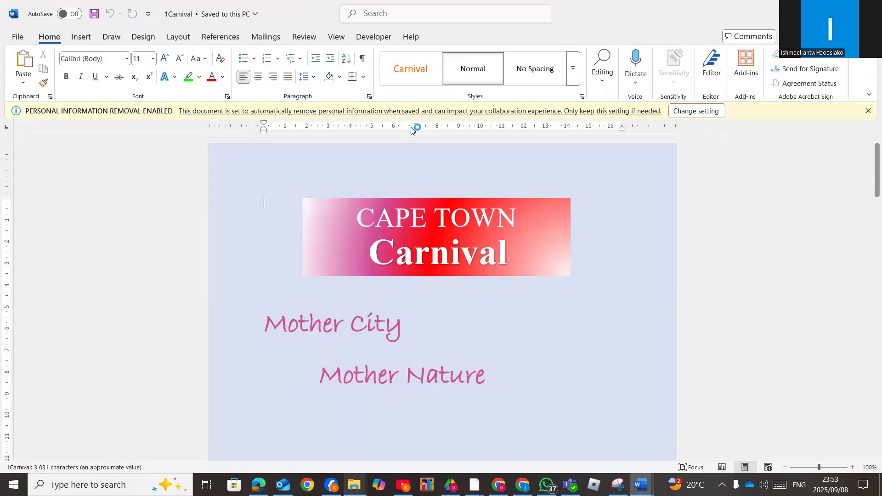
scroll(587, 297, "down", 7)
scroll(587, 298, "down", 15)
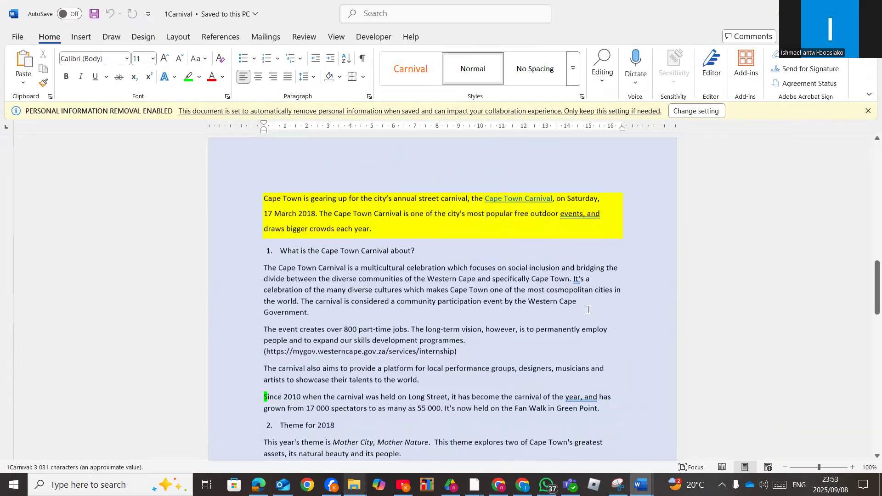
left_click(450, 278)
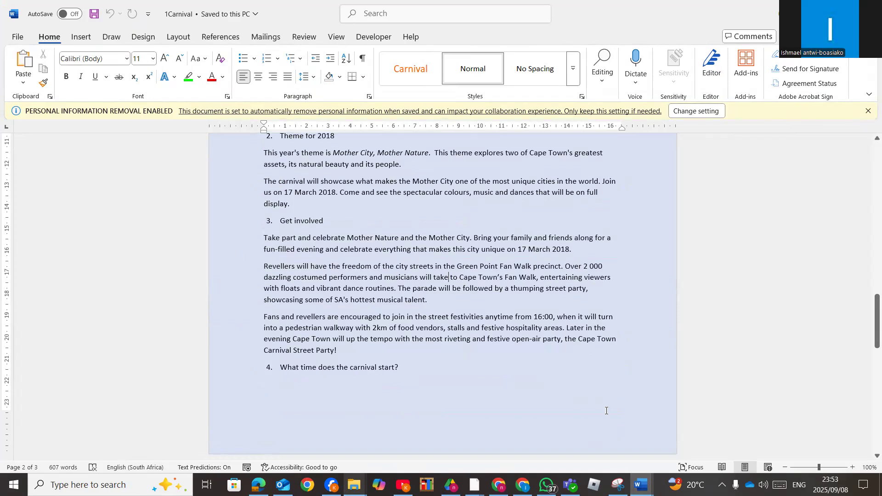
left_click(869, 112)
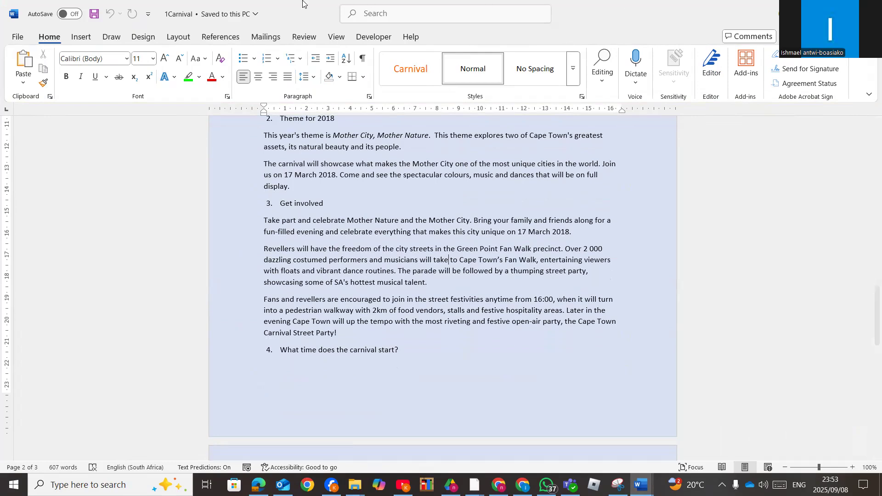
Try the Moderate margin preset on the 1Carnival text section and replace it with the Wide preset
left_click(176, 41)
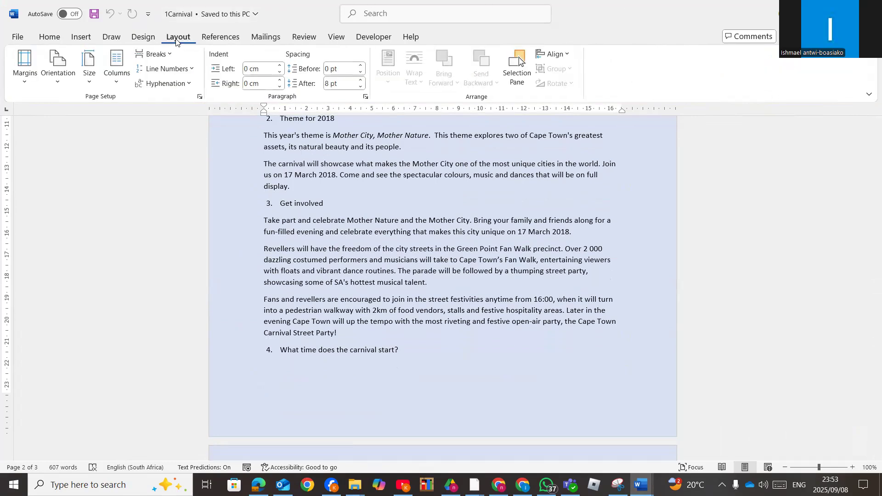
left_click(26, 86)
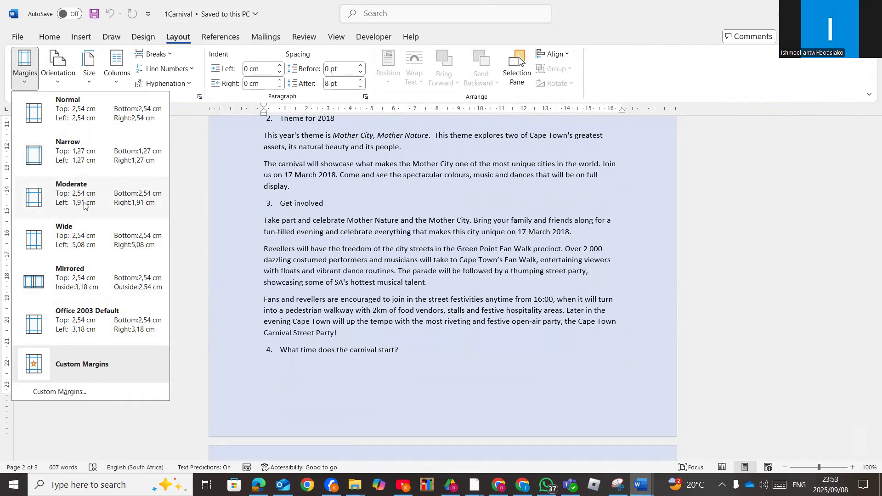
left_click(391, 211)
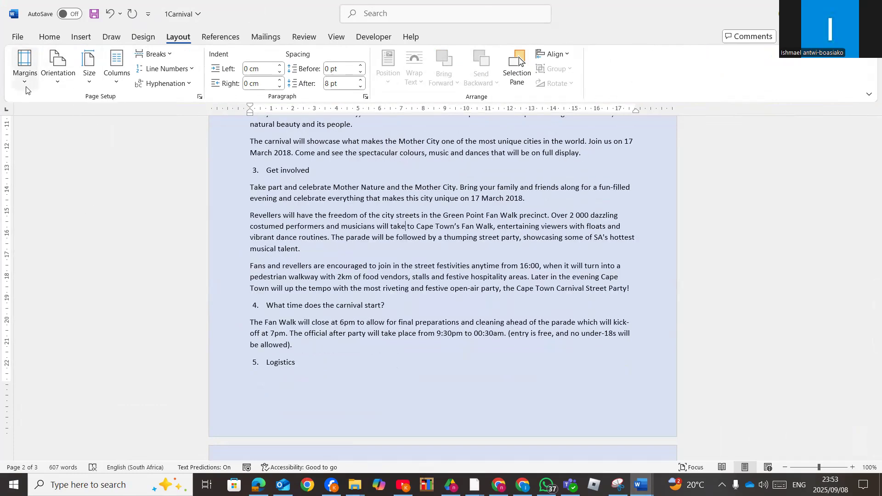
left_click(25, 69)
left_click(33, 239)
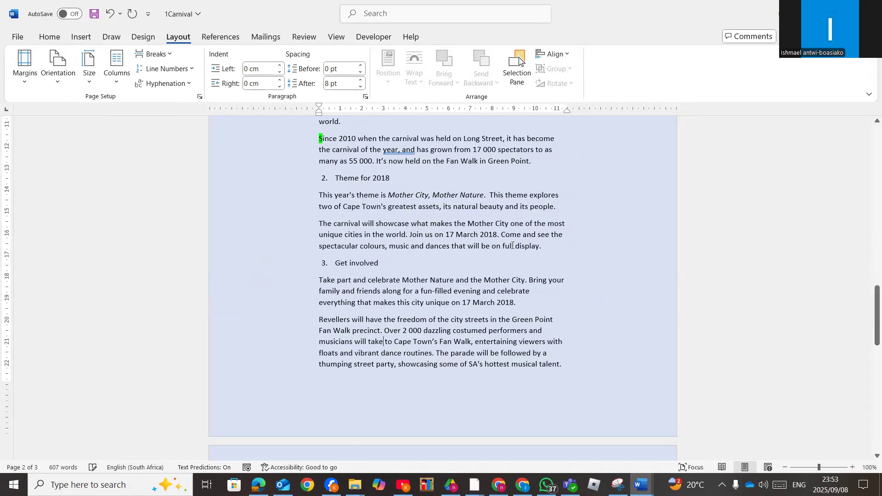
View the custom margin settings in Page Setup and close them
left_click(27, 87)
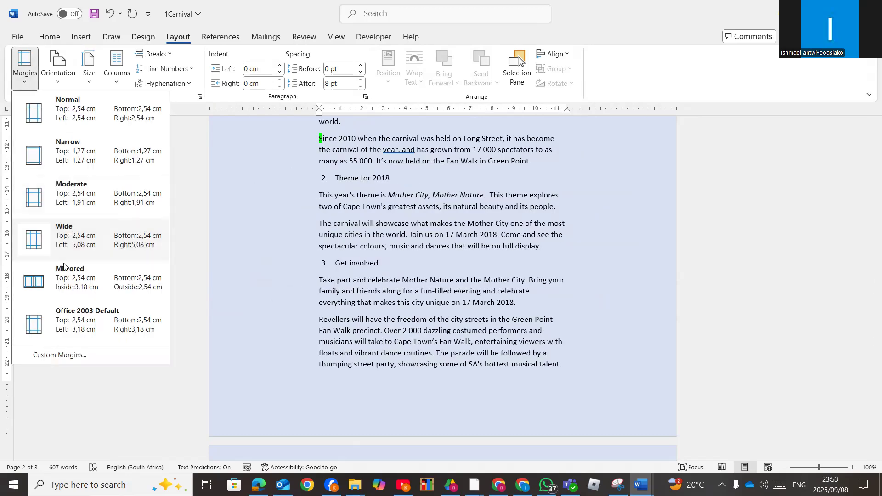
left_click(60, 355)
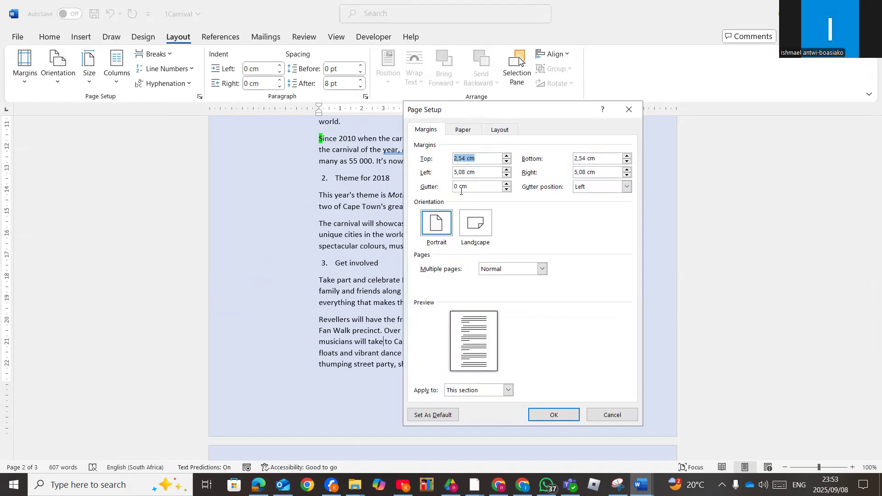
left_click(629, 109)
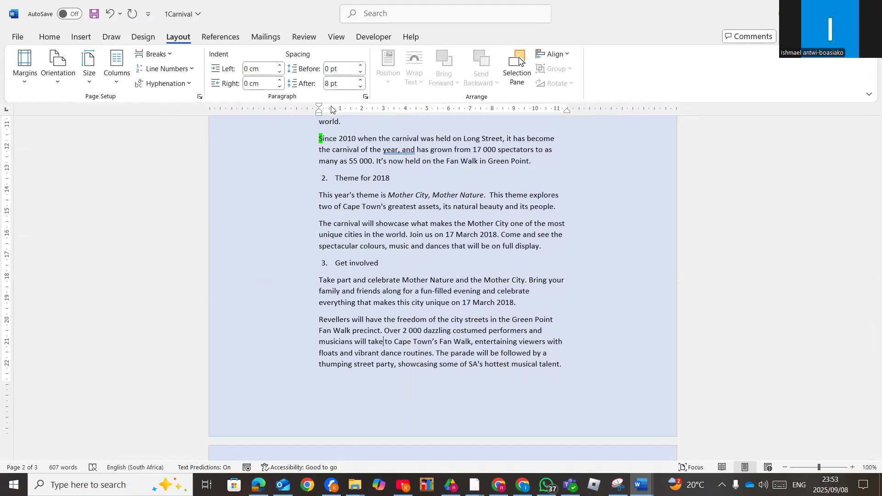
Reopen Page Setup for the current section and set its top and bottom margins to 2 cm each
double_click(411, 110)
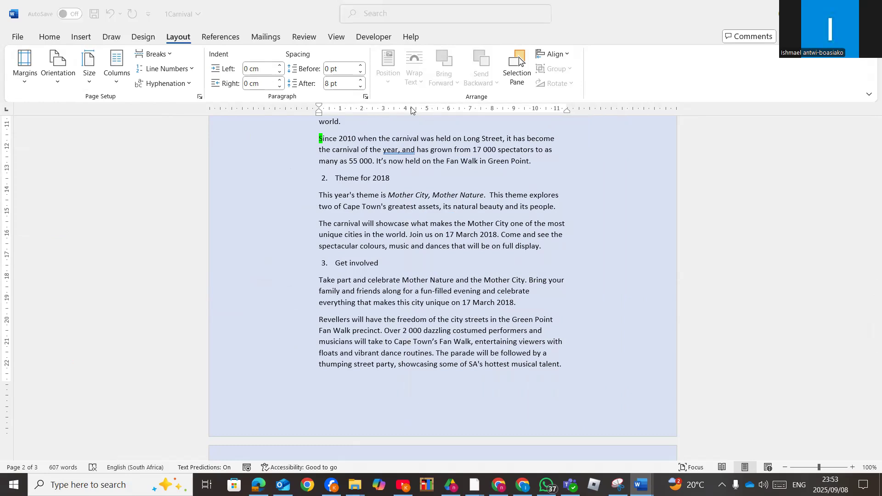
left_click_drag(453, 107, 324, 100)
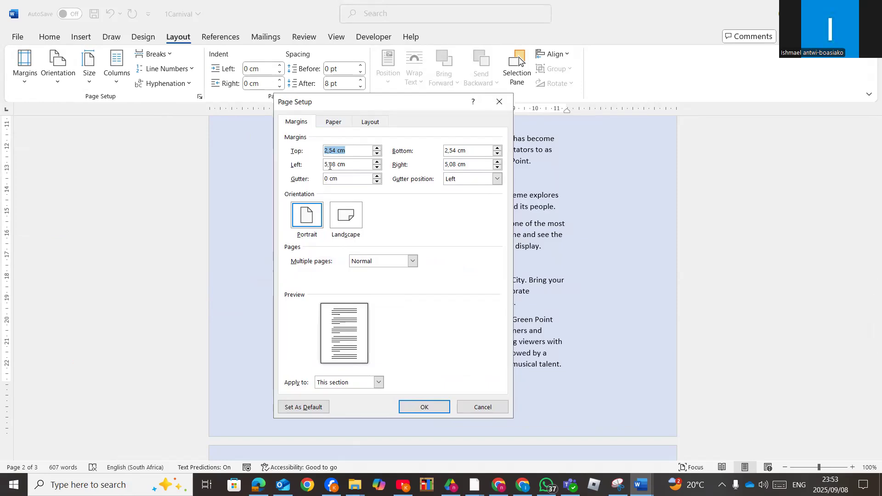
left_click(377, 154)
left_click(377, 154)
left_click(377, 153)
left_click(376, 154)
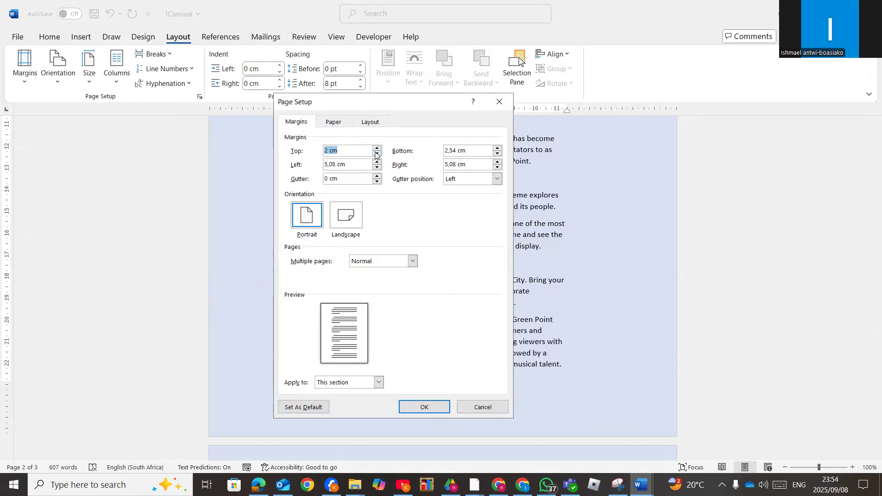
left_click(497, 154)
left_click(497, 155)
Set the section's paper size to A4 in Page Setup
left_click(332, 123)
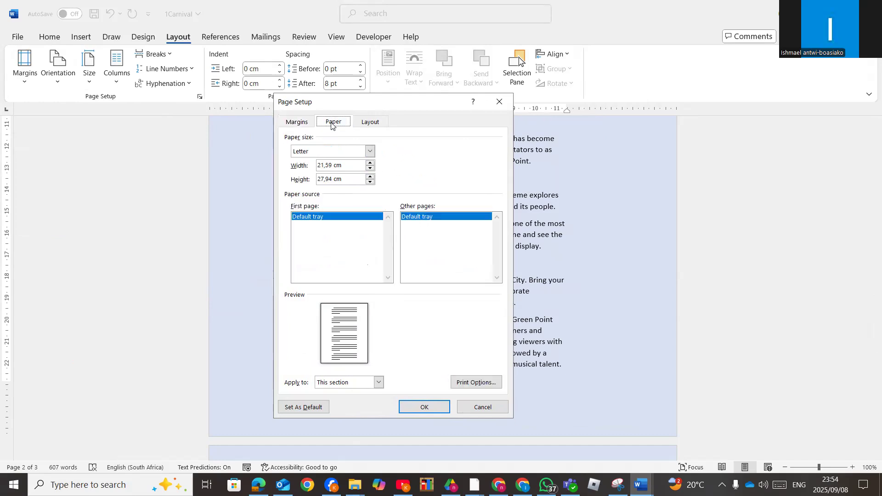
left_click(371, 152)
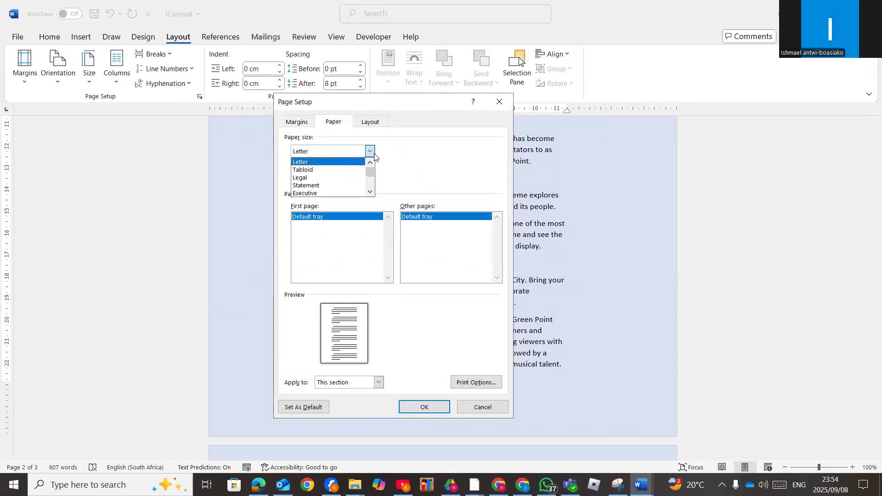
left_click(370, 192)
left_click(371, 192)
left_click(371, 192)
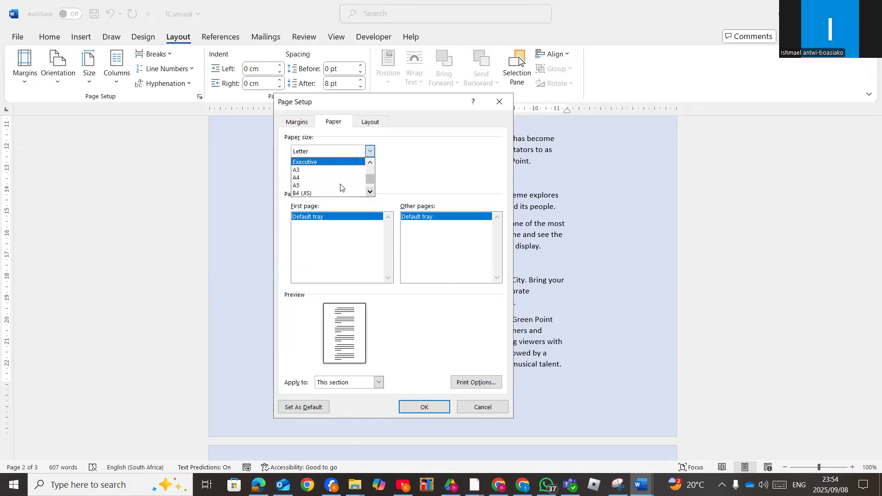
left_click(327, 179)
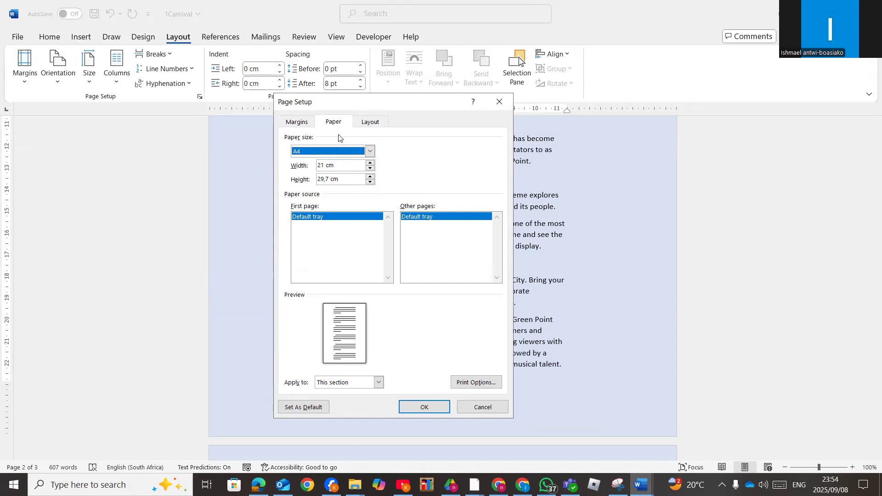
Set the section's page orientation to Landscape and apply the Page Setup changes
left_click(298, 122)
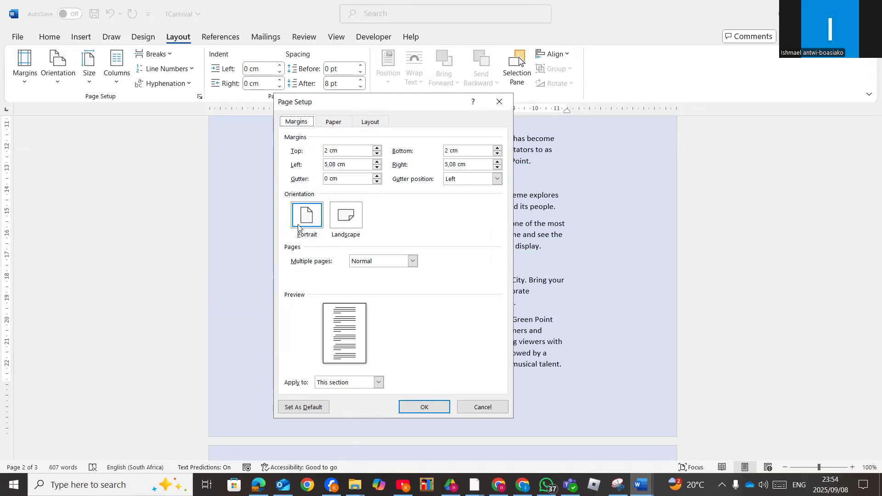
left_click(349, 221)
left_click(433, 412)
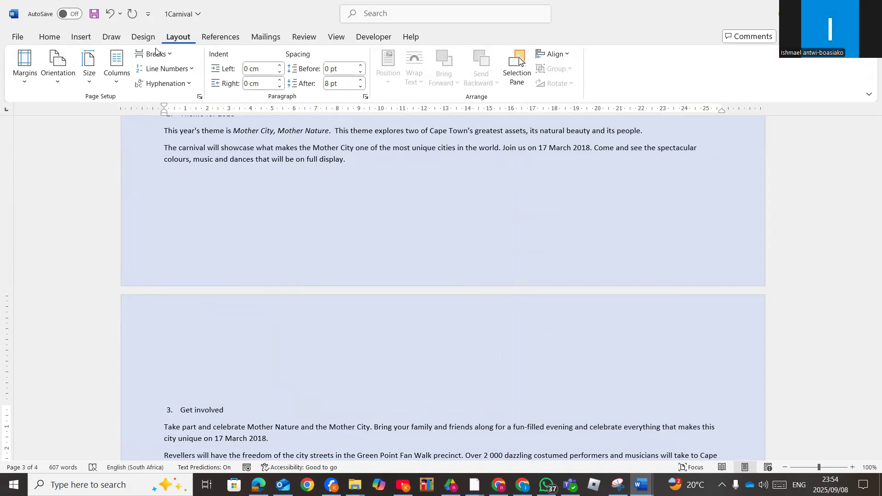
View the available page orientations, and look up the orientation command by searching for LAND
left_click(55, 86)
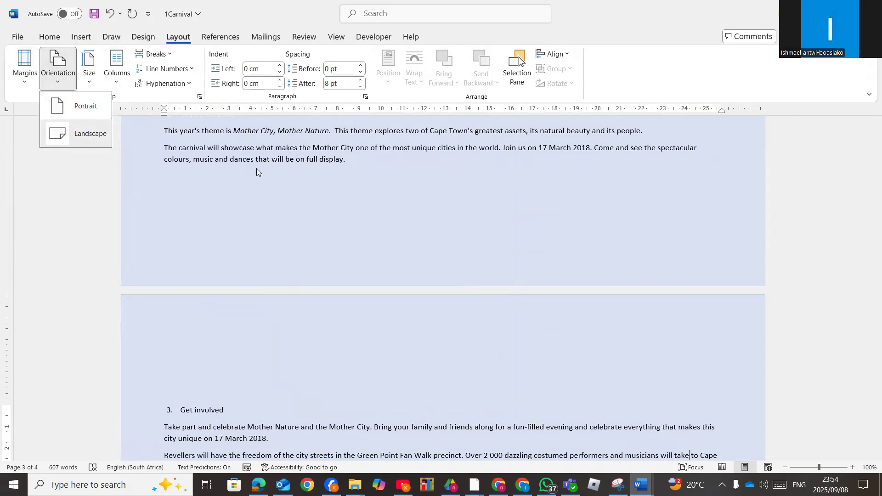
left_click(277, 183)
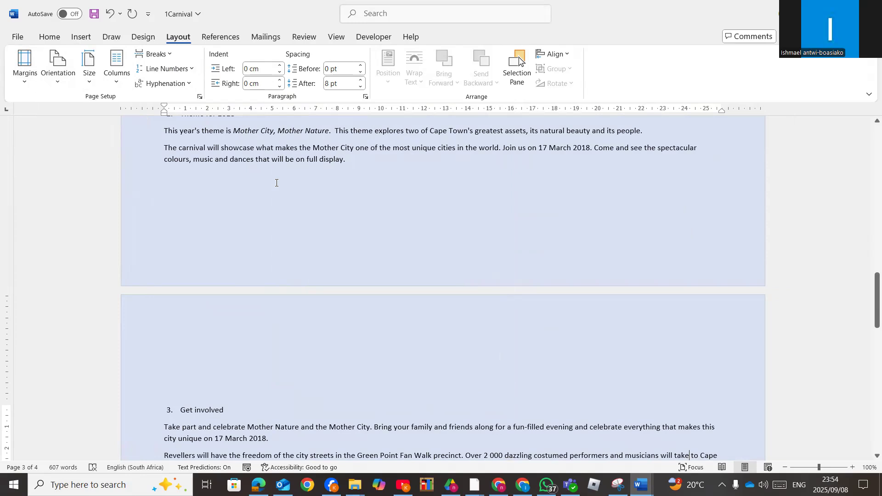
left_click(415, 17)
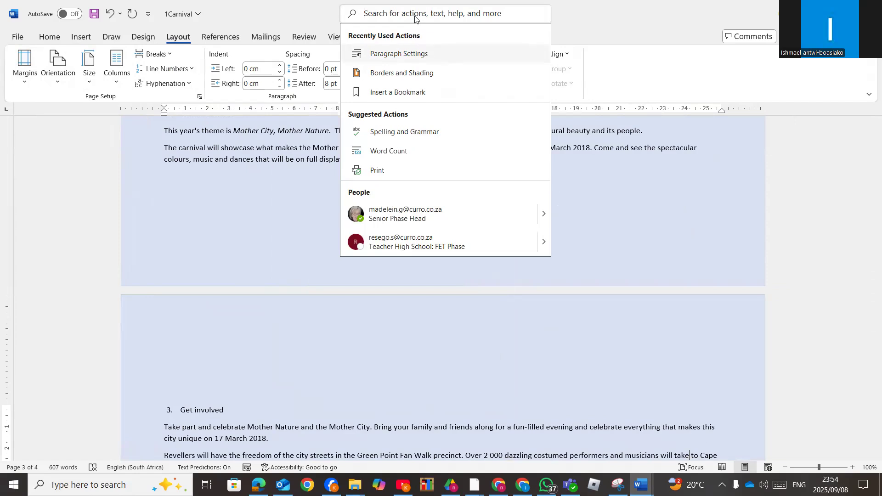
type("LAND")
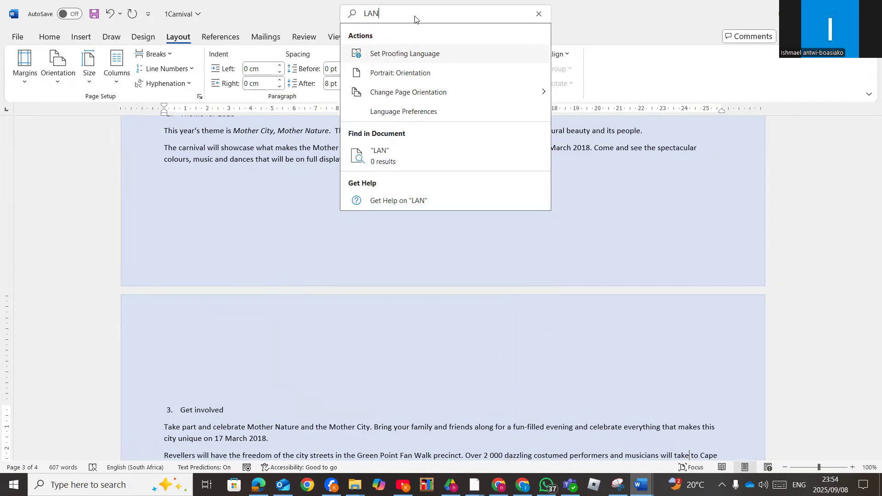
mouse_move(429, 57)
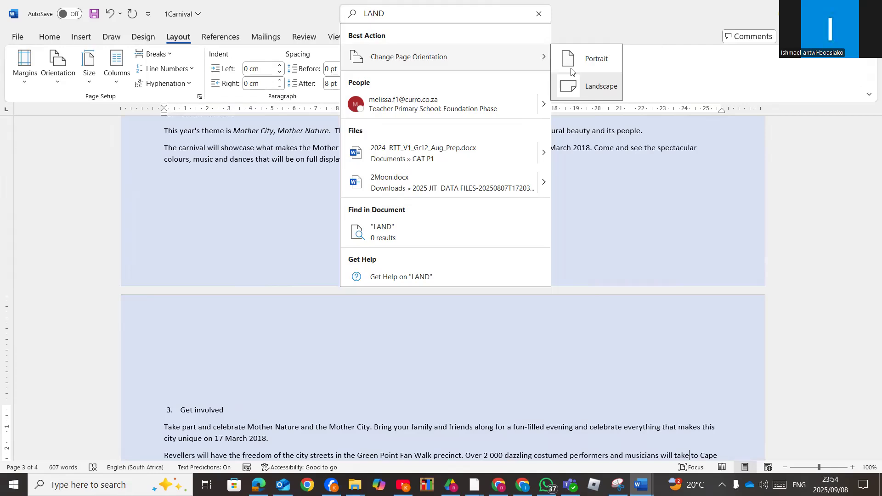
left_click(252, 195)
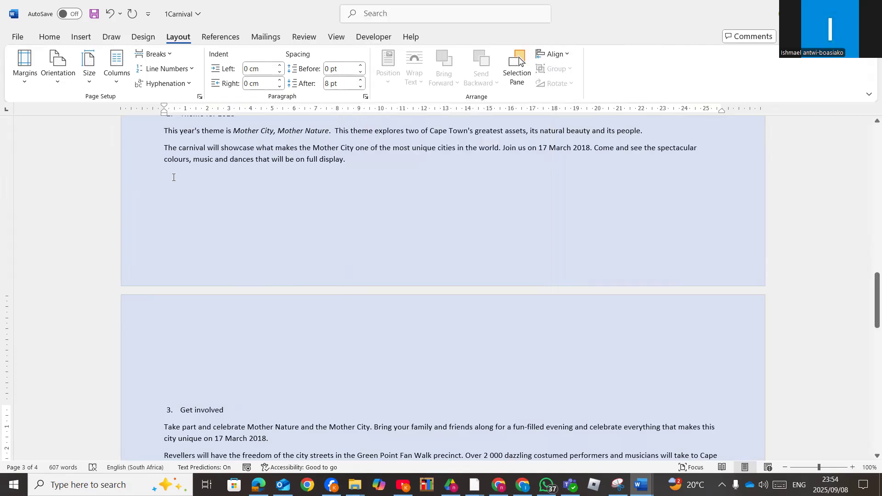
Look through the numbered carnival sections on the landscape pages
left_click(89, 69)
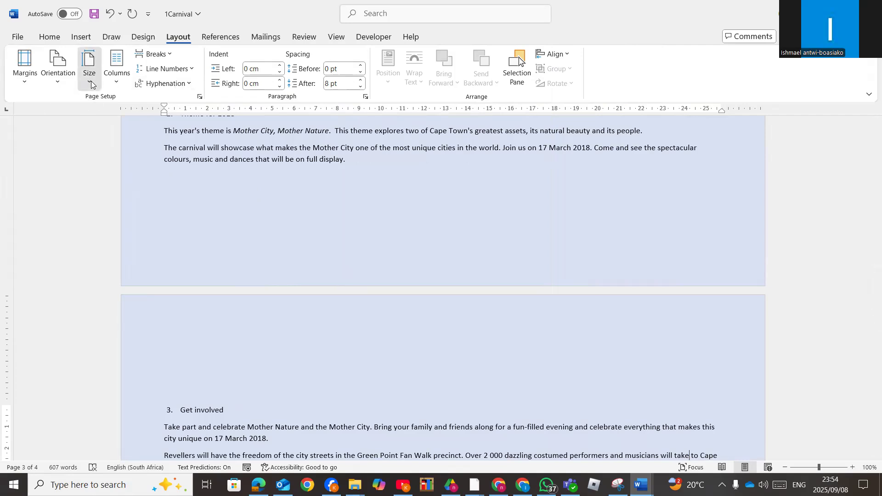
left_click(264, 150)
left_click(49, 37)
scroll(323, 207, "down", 1)
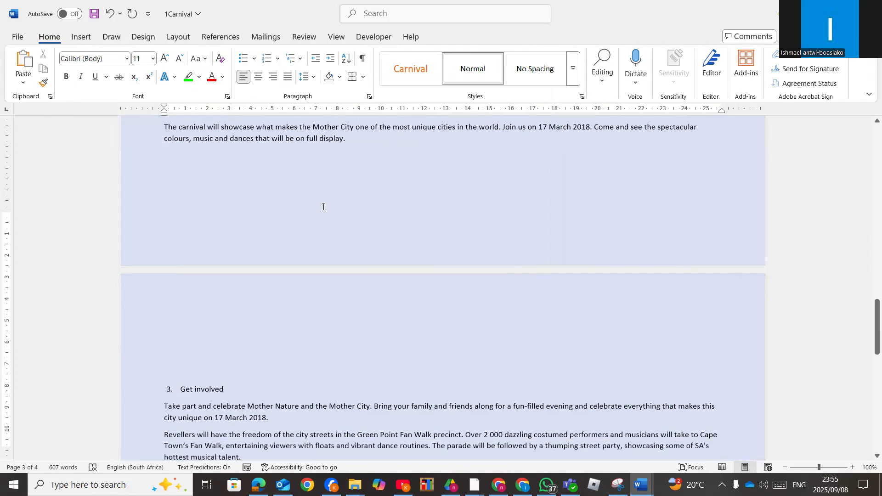
scroll(323, 207, "down", 10)
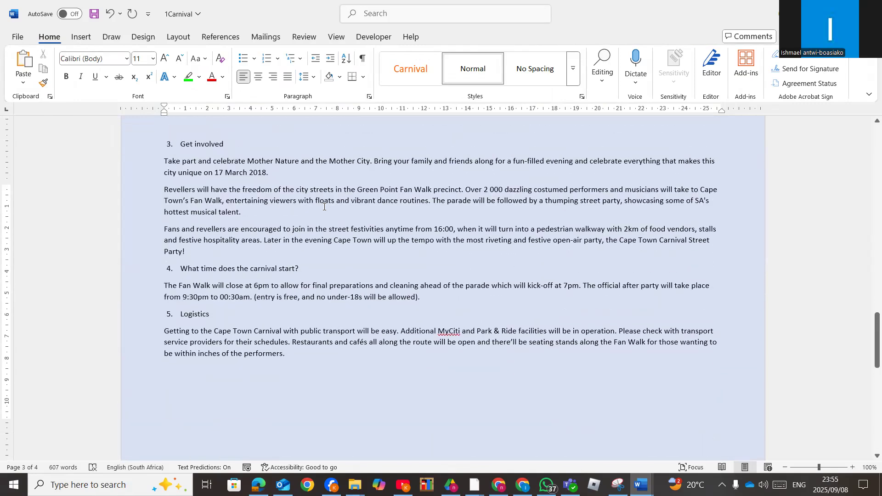
scroll(324, 207, "up", 12)
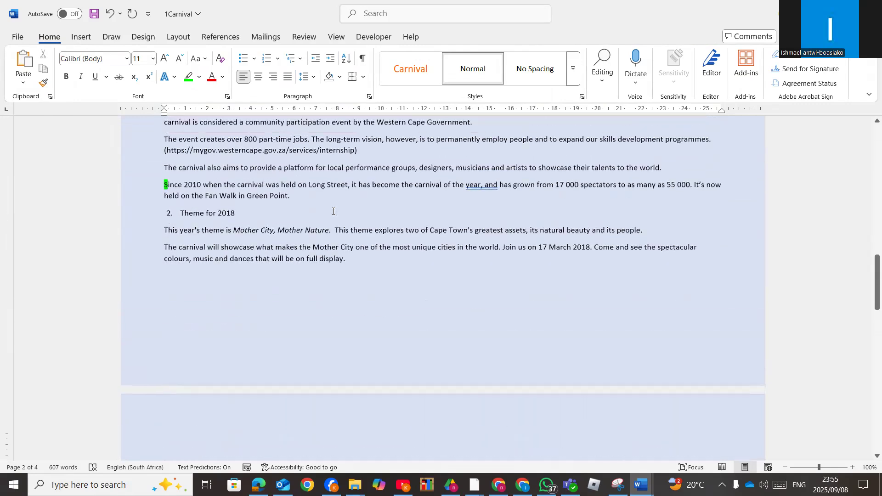
scroll(334, 211, "up", 3)
scroll(334, 211, "up", 2)
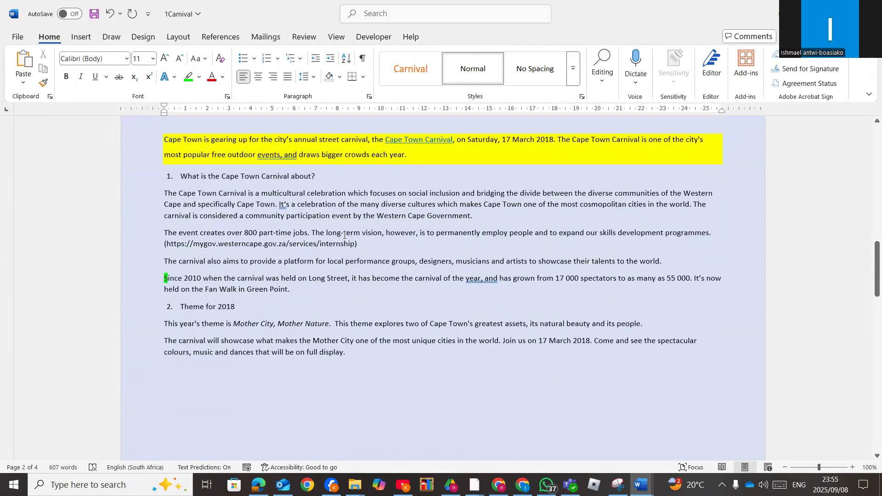
Find the Page Color command by searching for PAGE COL and set the page background to standard blue
left_click(144, 38)
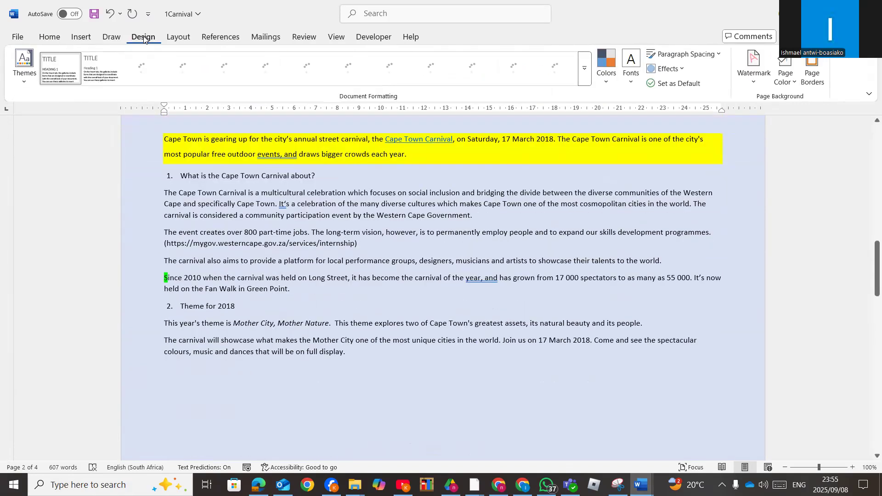
left_click(785, 84)
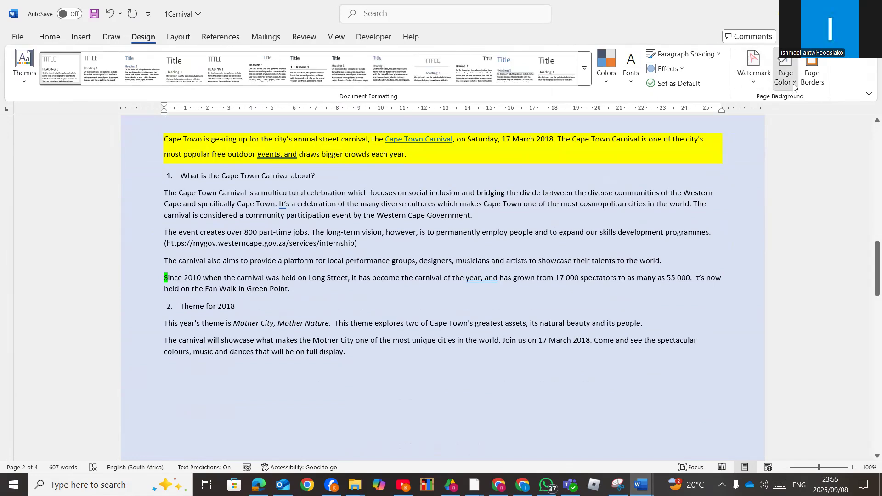
left_click(583, 263)
left_click(374, 15)
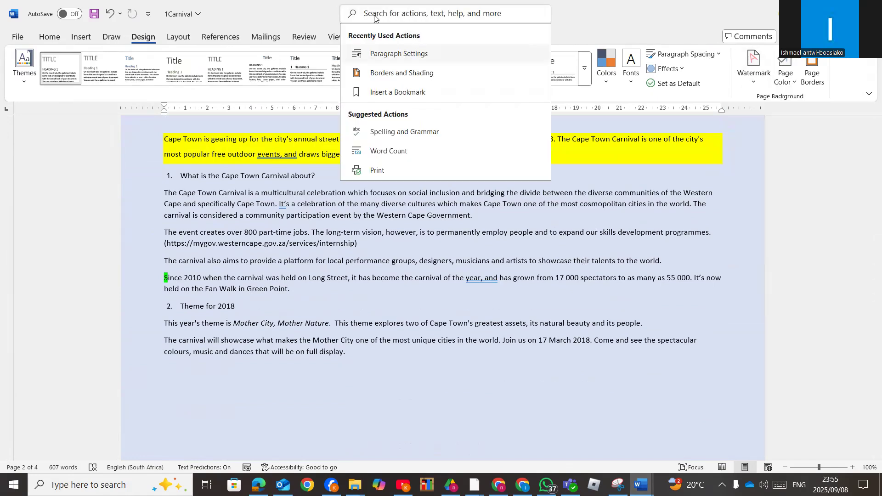
type("PAGE")
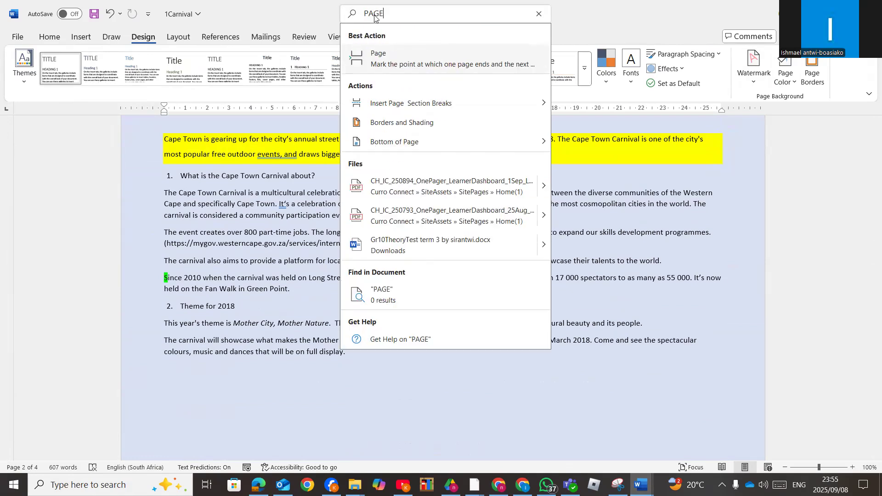
type(" COL")
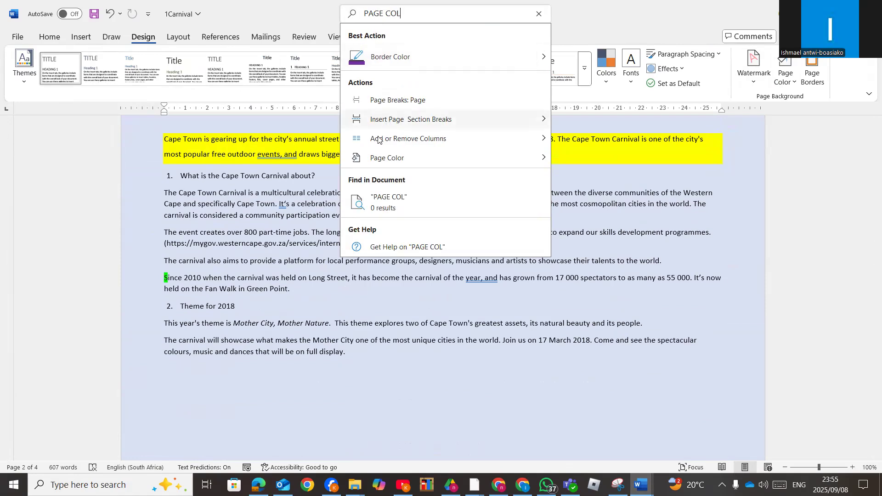
mouse_move(383, 159)
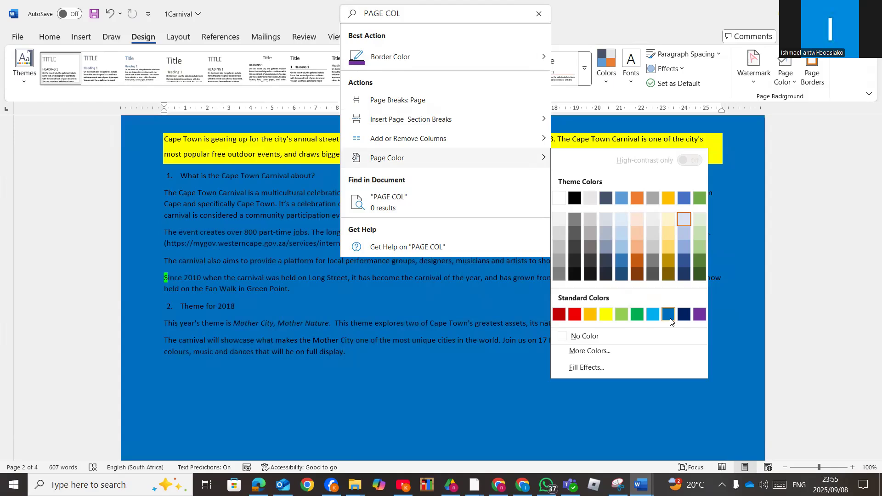
left_click(669, 316)
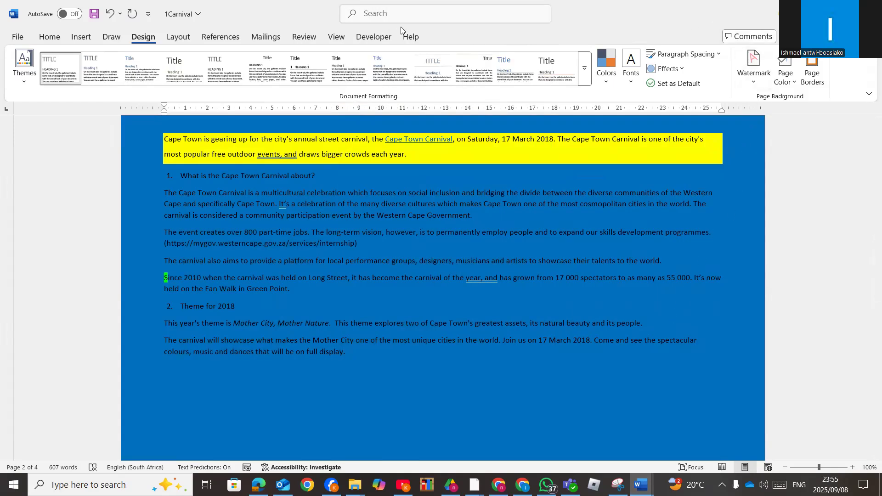
Fill the page background with a two-color gradient of standard orange and red, using the From center shading style
left_click(795, 83)
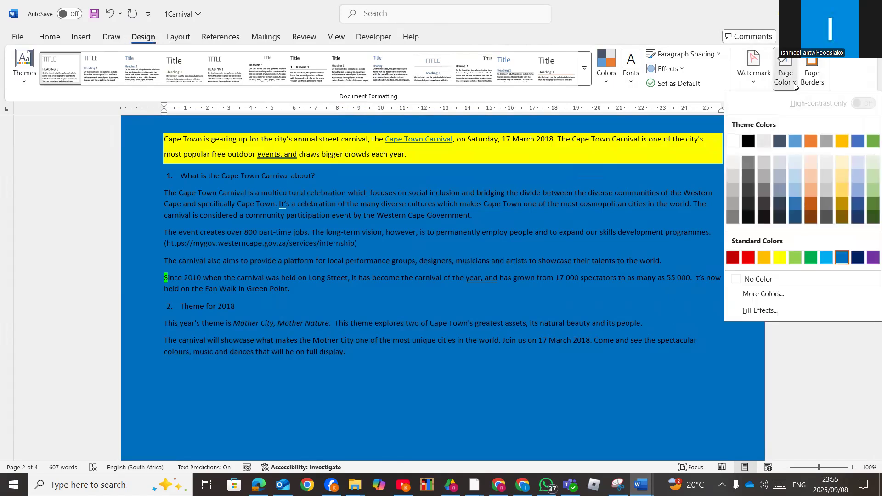
left_click(761, 311)
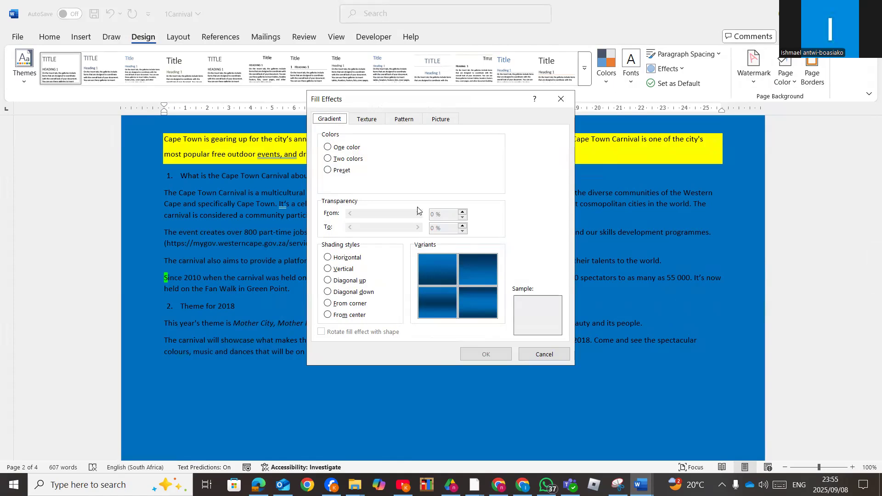
left_click(328, 159)
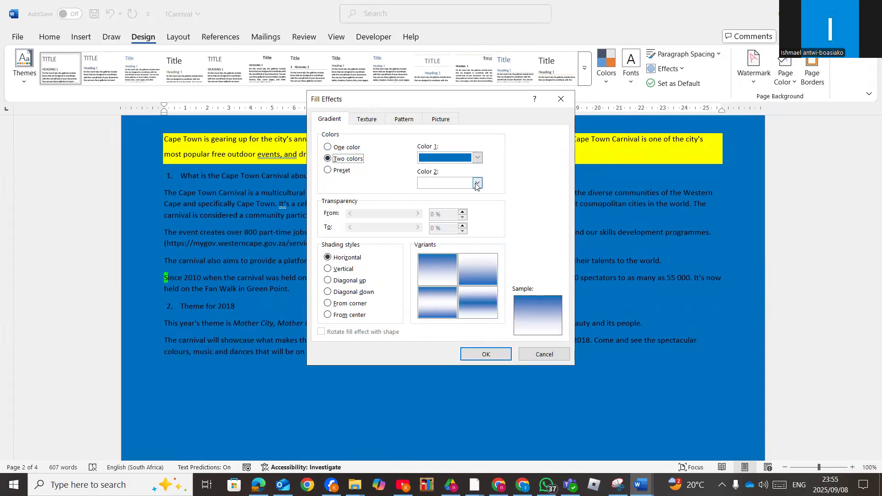
left_click(478, 158)
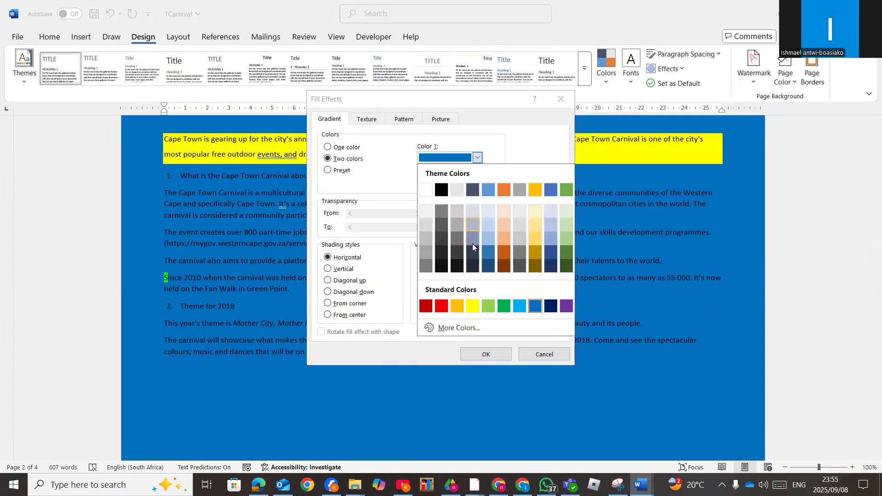
left_click(457, 307)
left_click(478, 184)
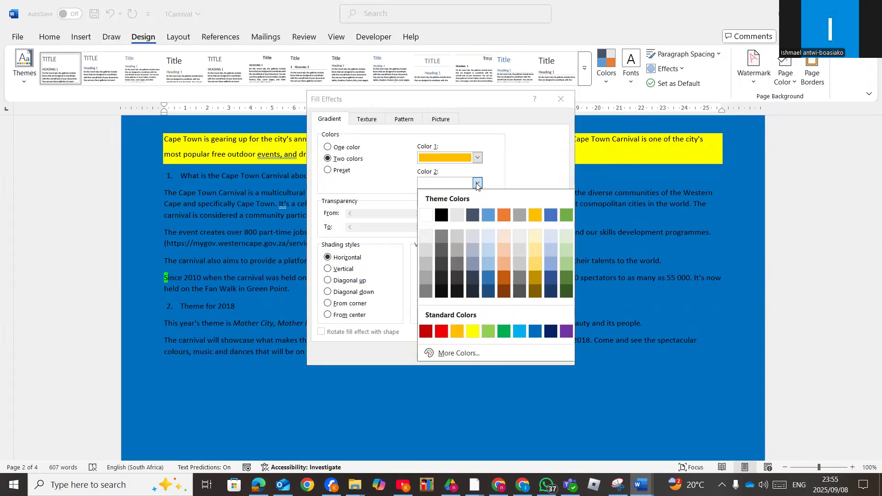
left_click(441, 331)
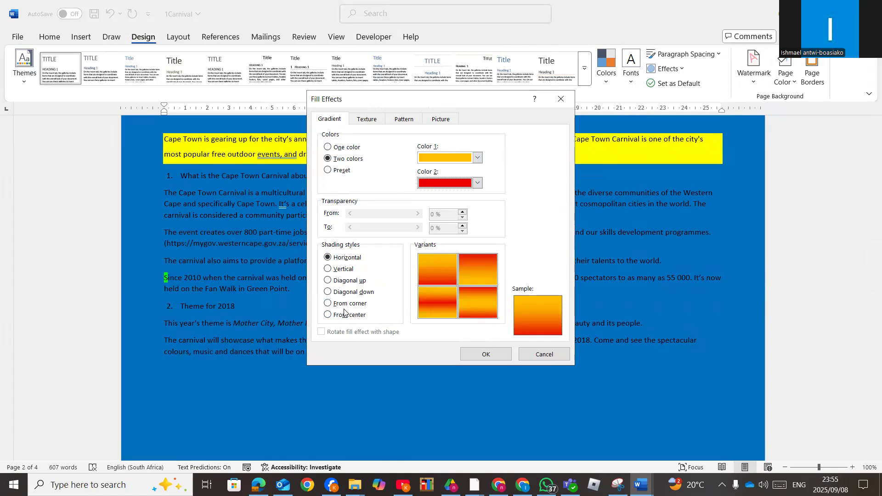
left_click(328, 304)
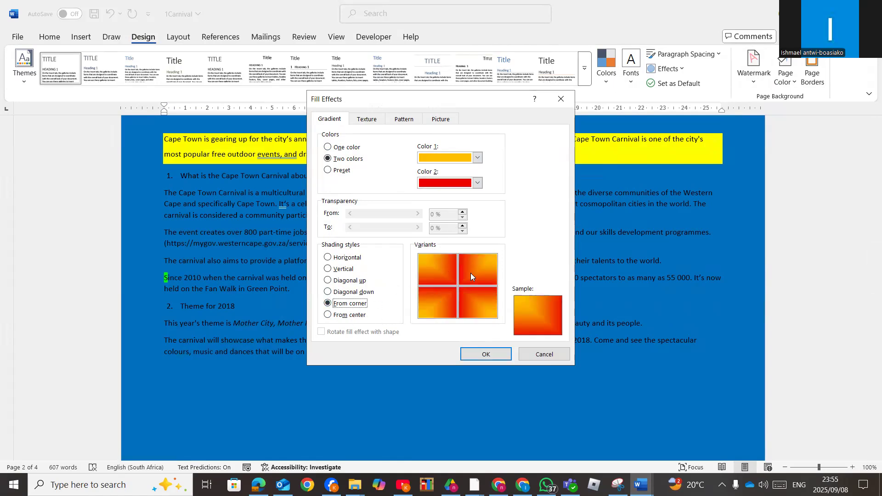
left_click(328, 315)
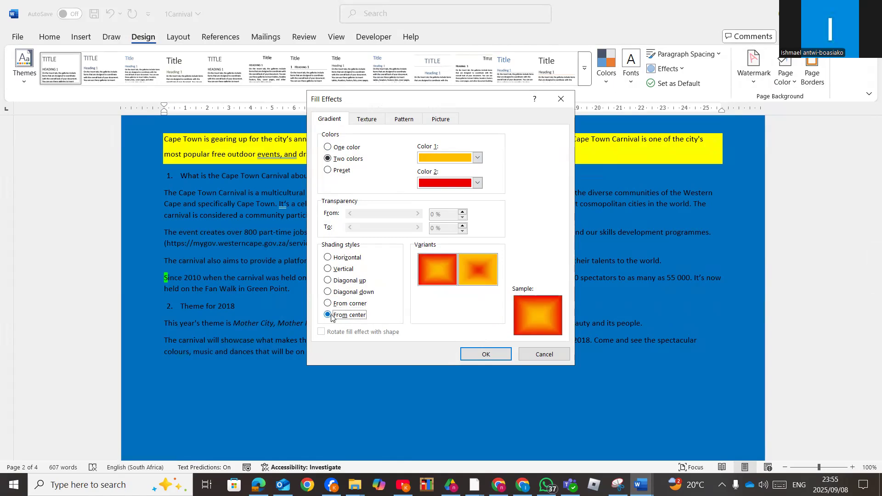
left_click(487, 354)
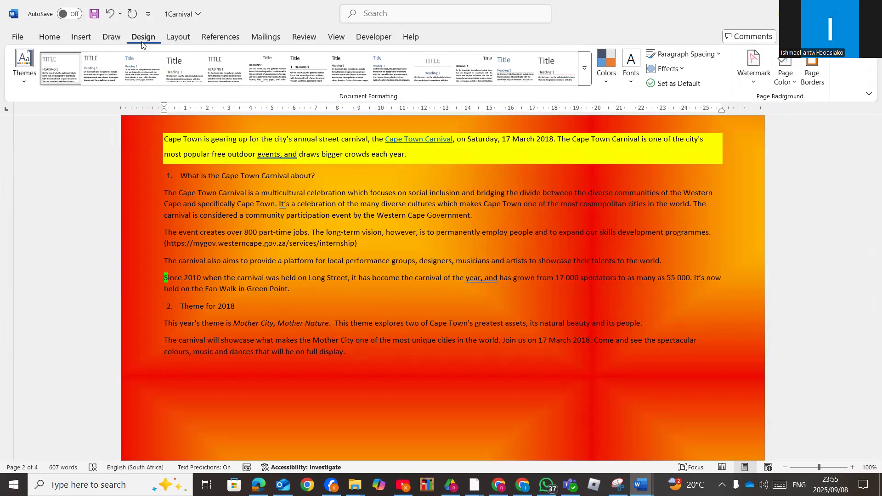
Preview the one-color gradient in the page background's Fill Effects and return to the two-color option
left_click(797, 83)
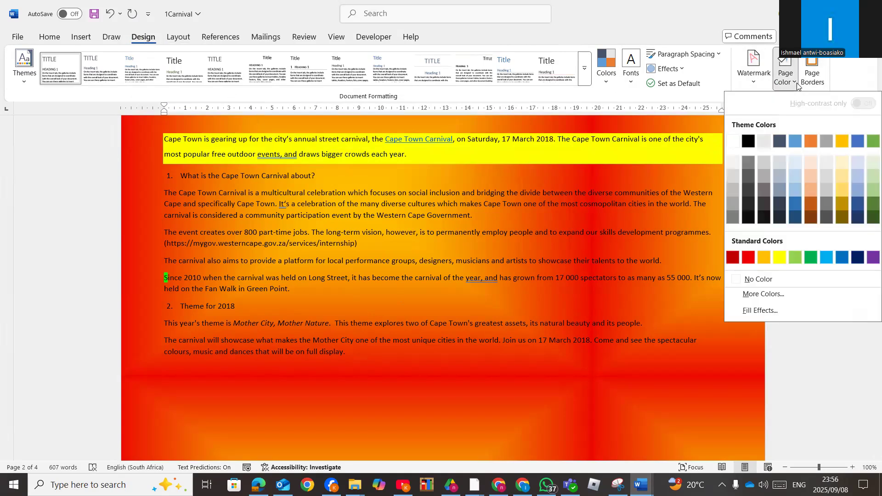
left_click(777, 310)
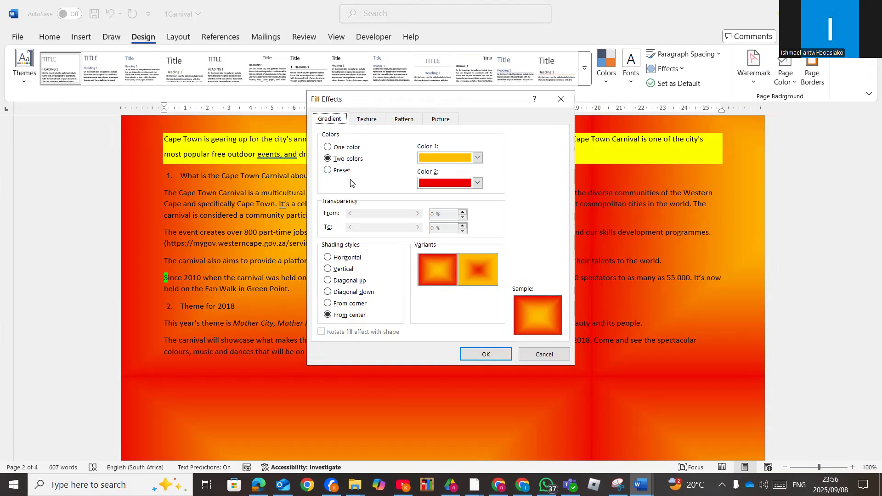
left_click(339, 148)
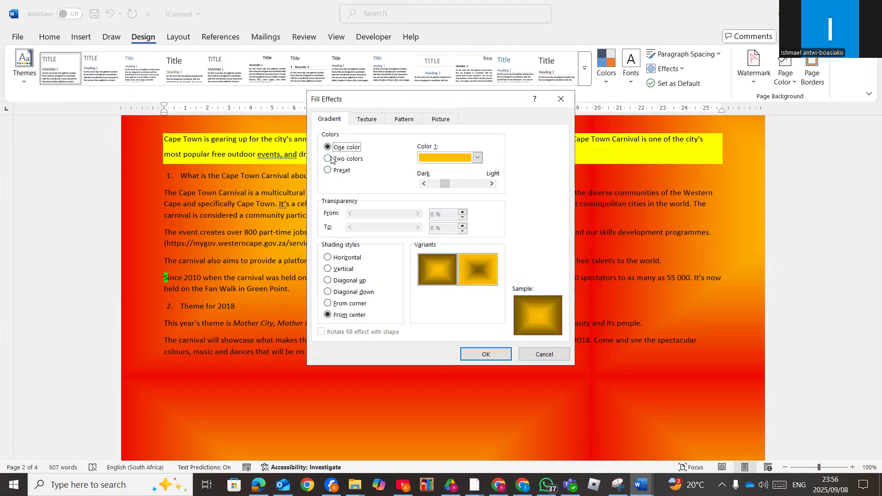
left_click(332, 159)
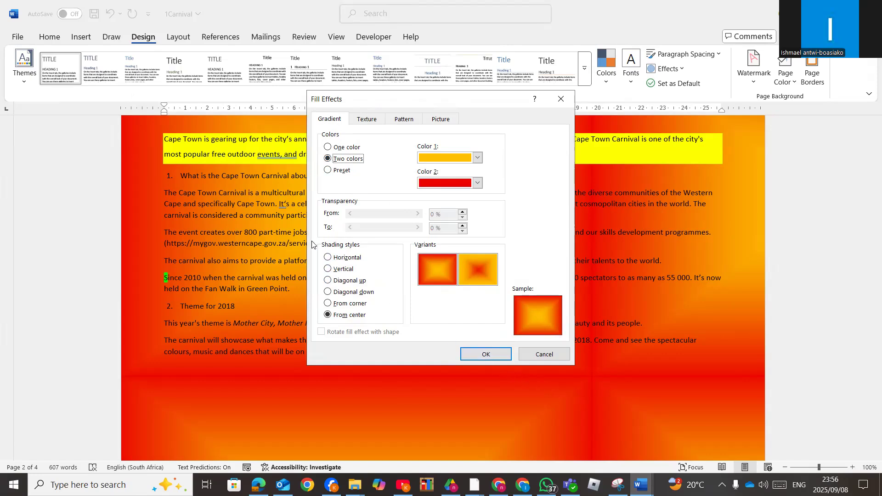
left_click(478, 357)
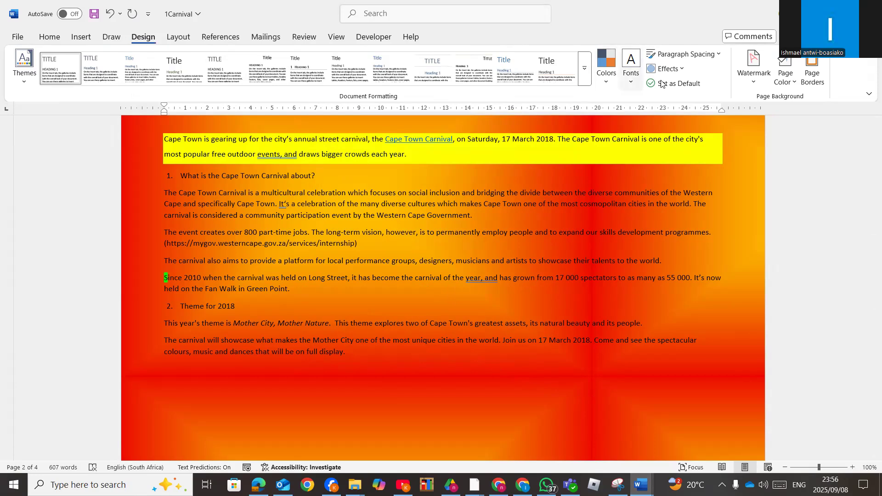
Find the Watermark command by searching for WATER and open the custom watermark settings
left_click(752, 85)
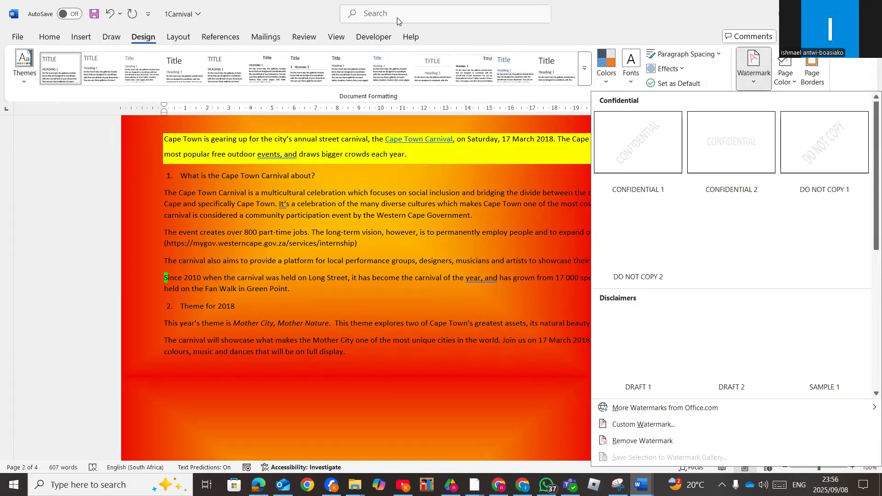
left_click(397, 15)
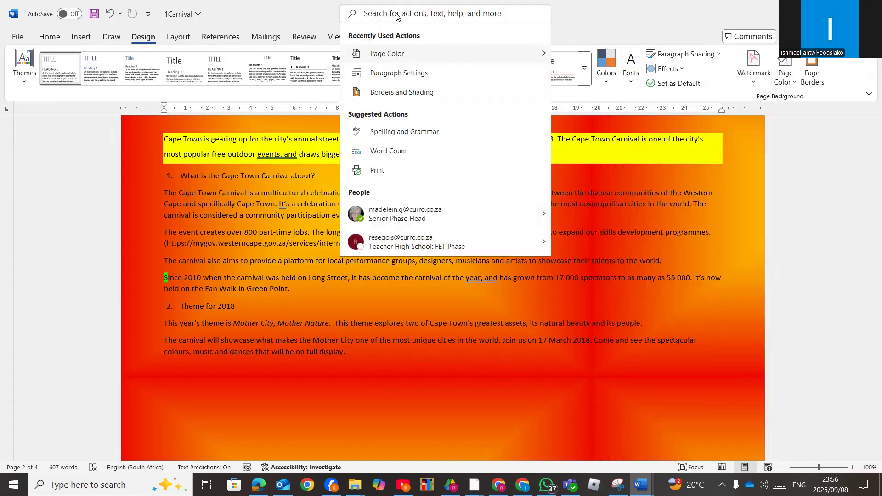
type("WATER")
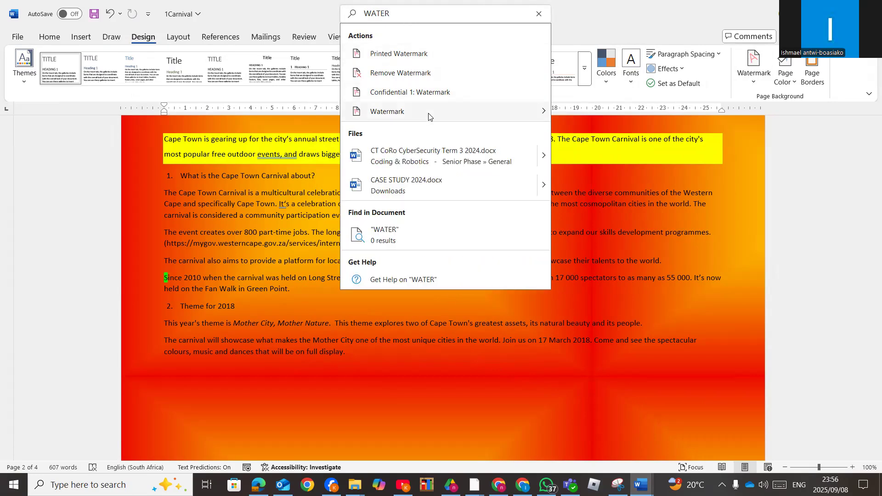
mouse_move(418, 115)
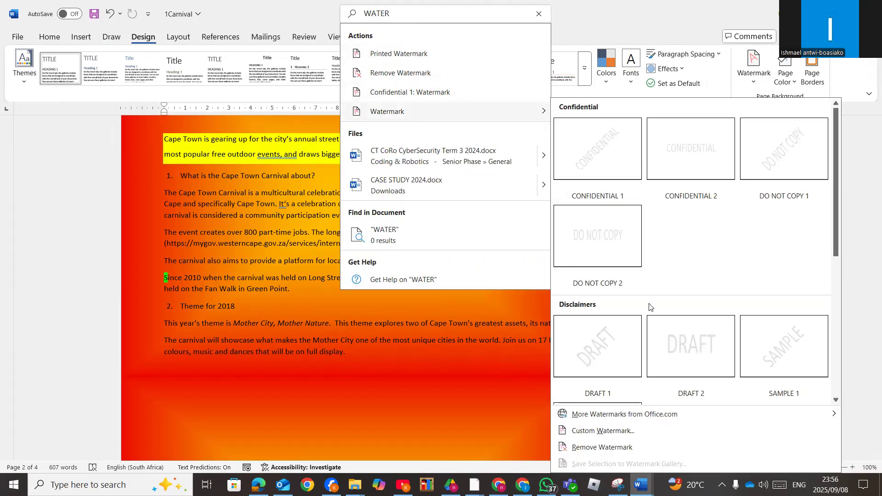
left_click(606, 432)
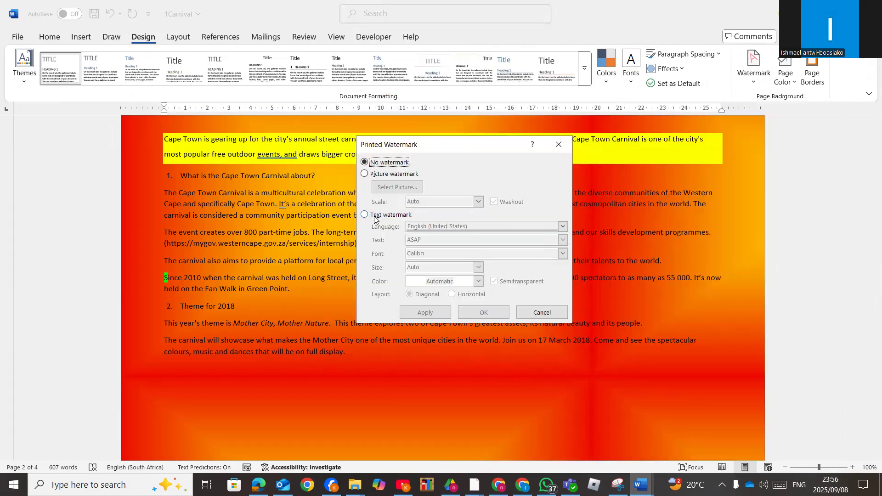
Add a diagonal text watermark reading CURRO in Calibri, size 120, colored standard red
left_click(365, 214)
left_click(434, 240)
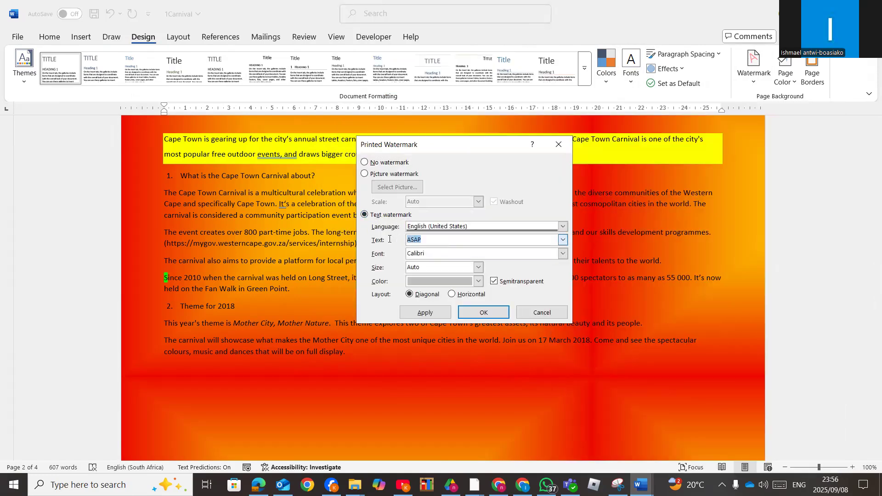
type("CURRO")
left_click(562, 254)
left_click(563, 254)
left_click(478, 268)
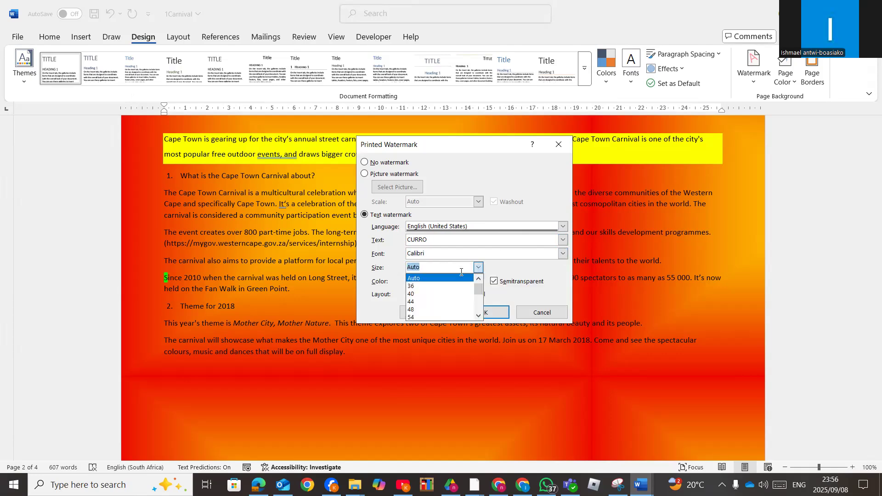
scroll(472, 312, "down", 3)
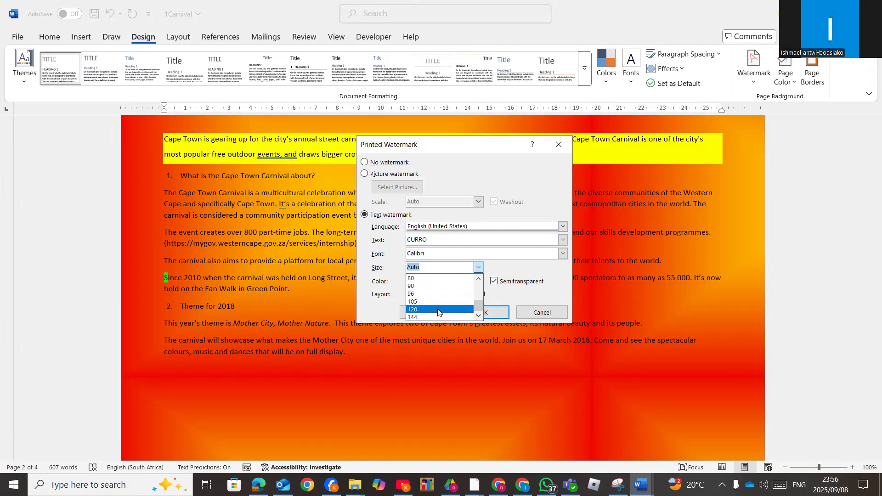
left_click(438, 310)
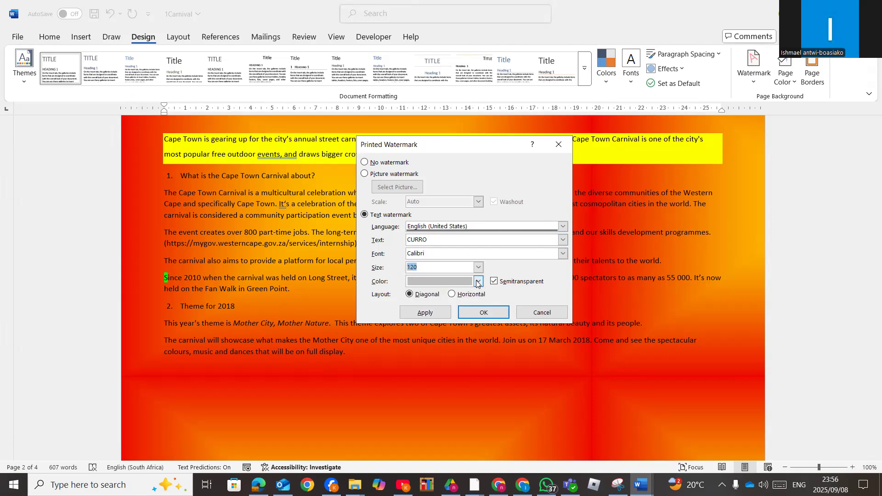
left_click(478, 282)
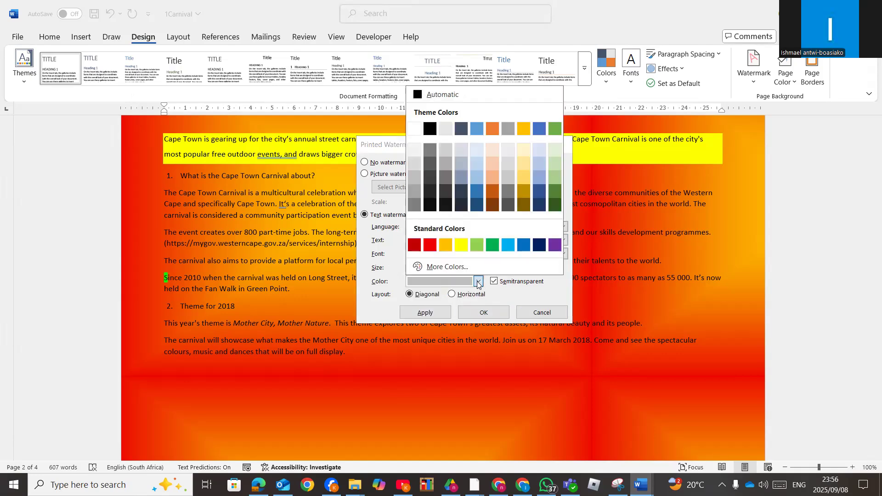
left_click(428, 248)
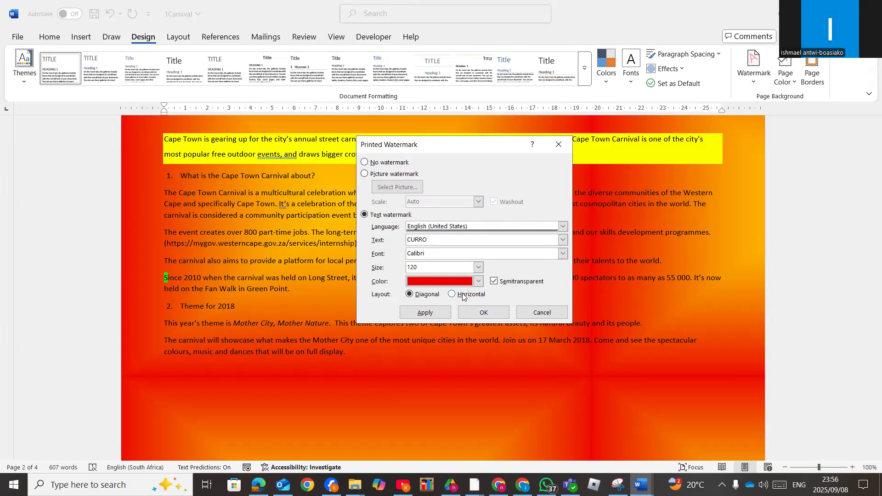
left_click(431, 314)
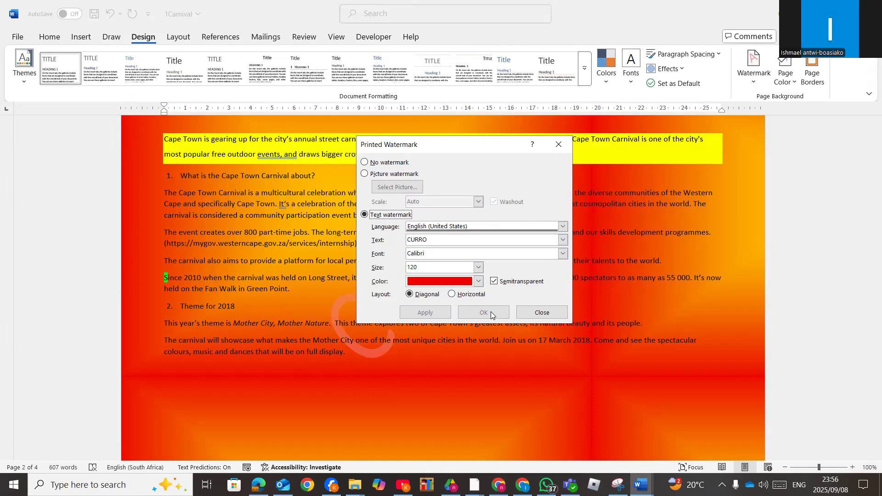
left_click(533, 314)
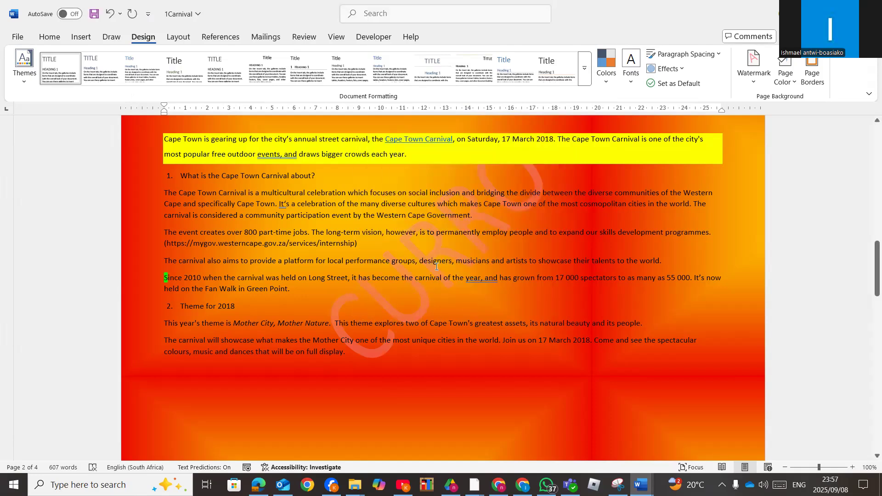
Look through the document's pages to check where the CURRO watermark is applied
scroll(436, 267, "down", 15)
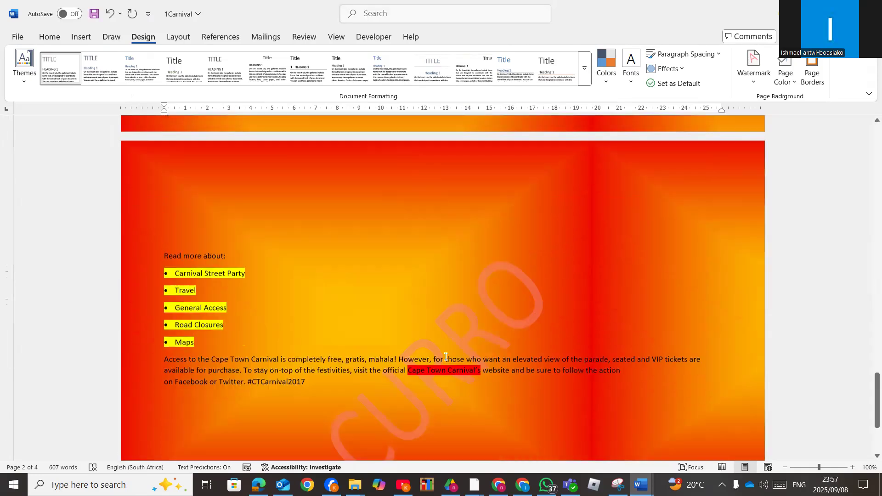
scroll(445, 357, "down", 3)
scroll(445, 356, "up", 5)
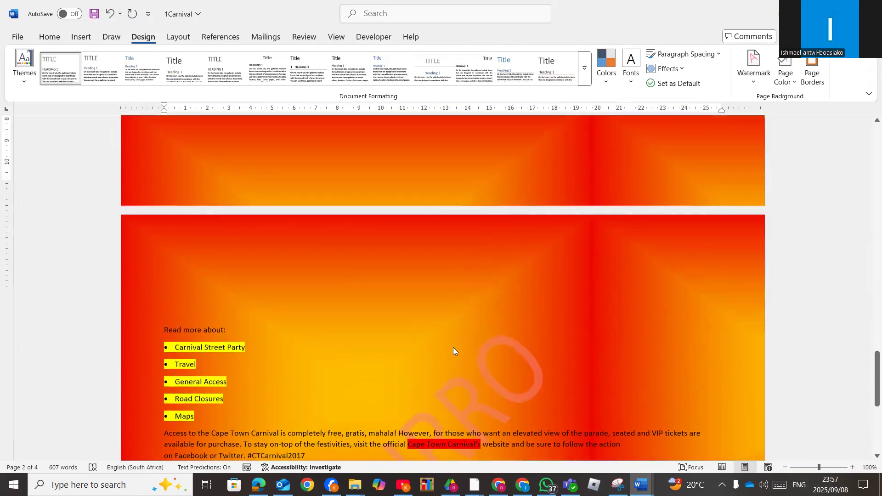
scroll(453, 347, "up", 15)
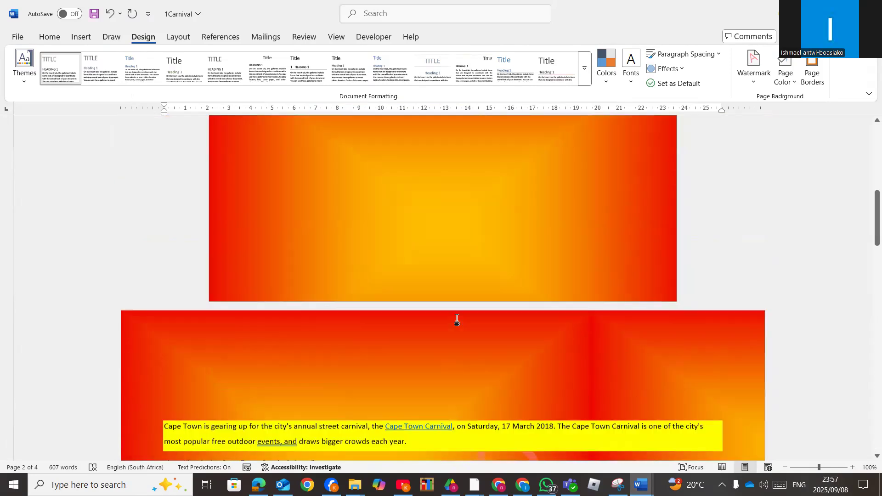
scroll(458, 318, "up", 10)
scroll(458, 317, "down", 15)
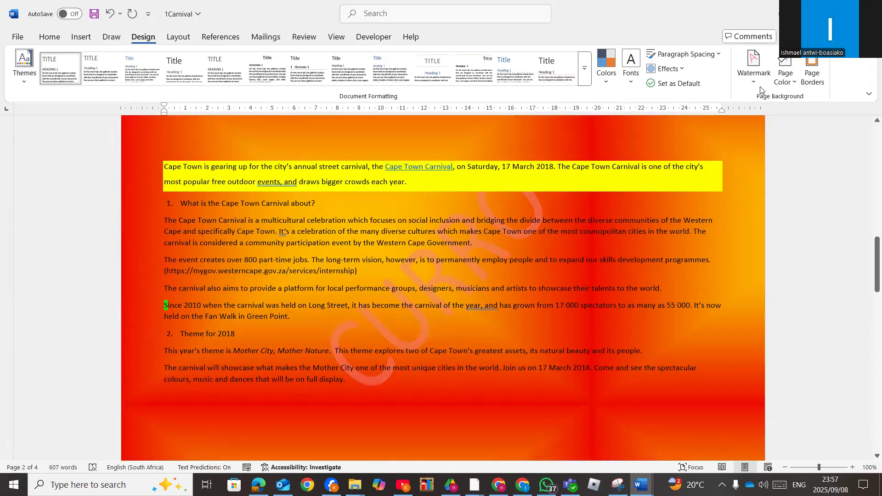
Set the page background color to white and check the watermark behind the carnival text
left_click(796, 84)
left_click(733, 141)
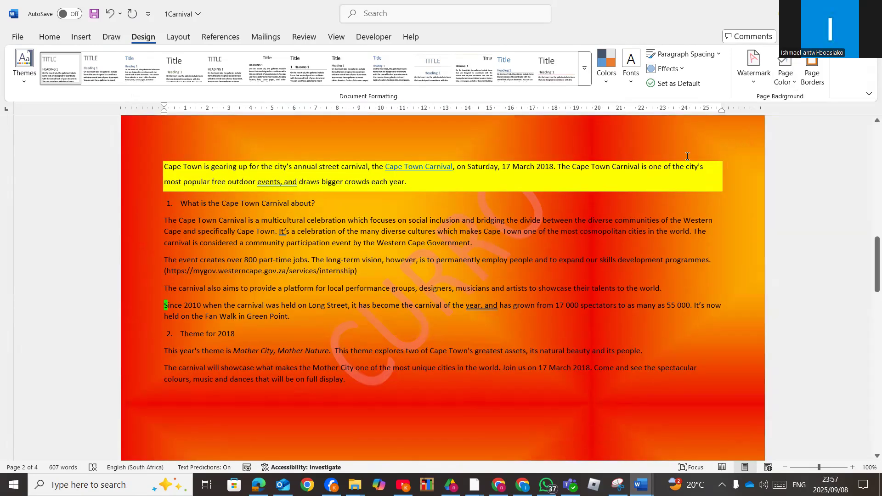
scroll(394, 345, "down", 10)
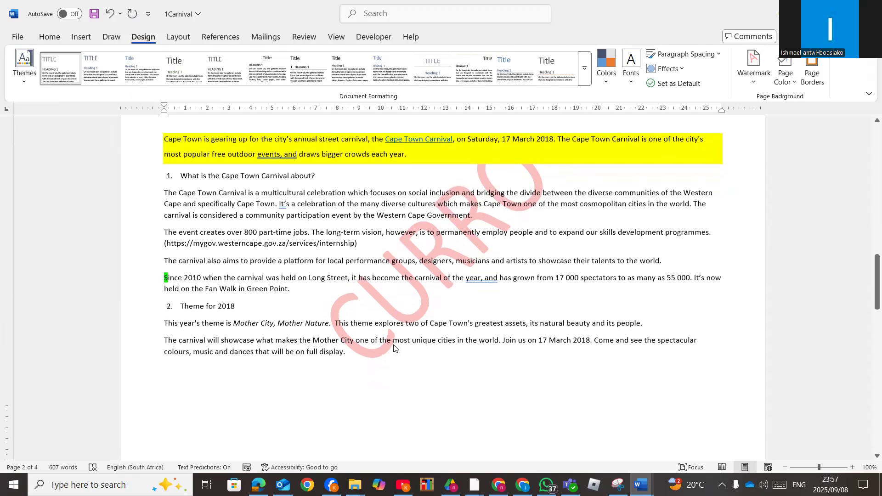
scroll(396, 322, "up", 10)
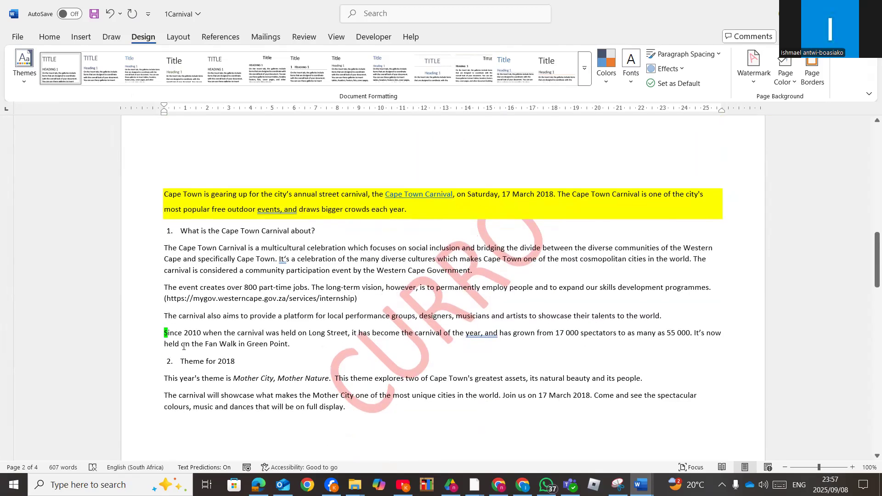
scroll(184, 346, "down", 1)
scroll(164, 308, "down", 1)
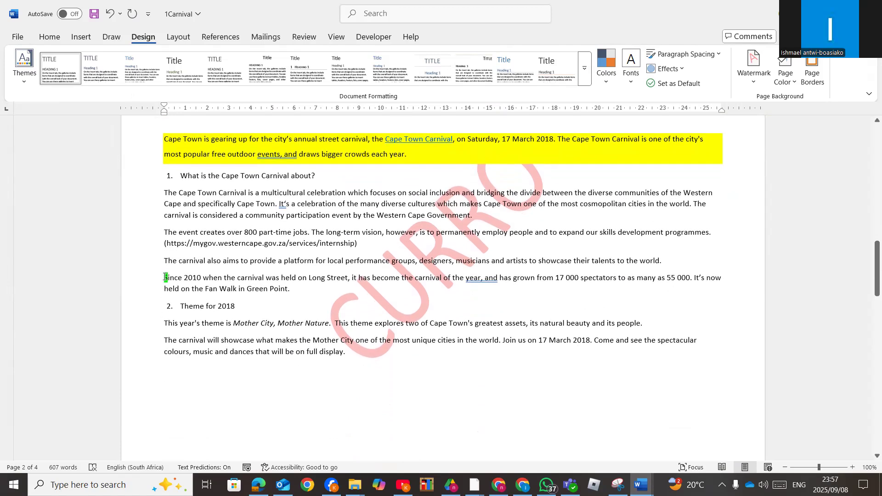
Apply a Dropped drop cap to the S of the "Since 2010" paragraph, spanning 3 lines with increased distance from the text
left_click_drag(165, 277, 167, 277)
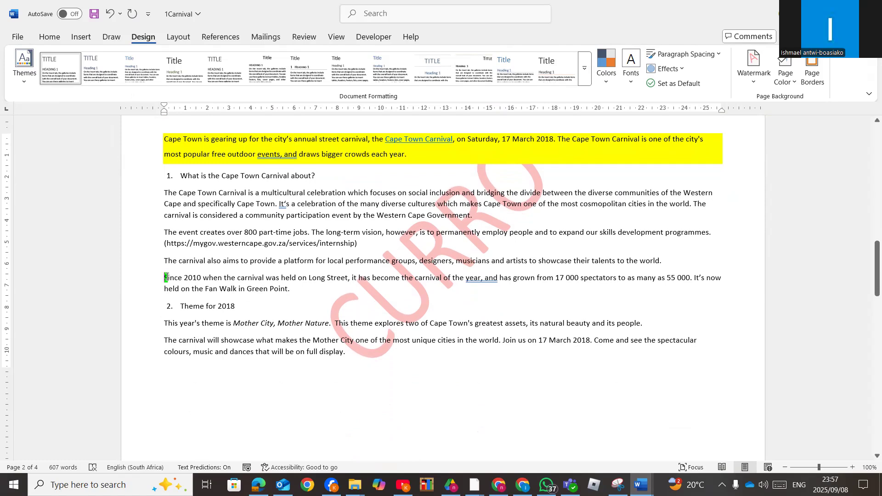
left_click(81, 36)
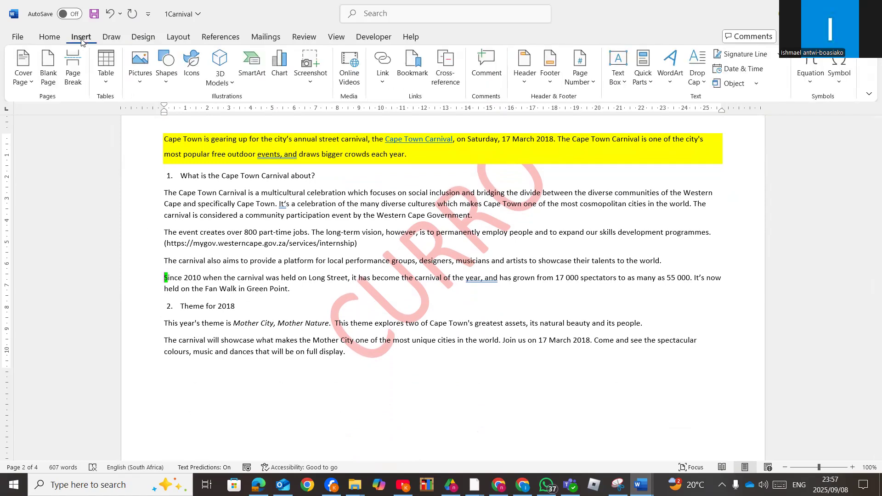
left_click(705, 82)
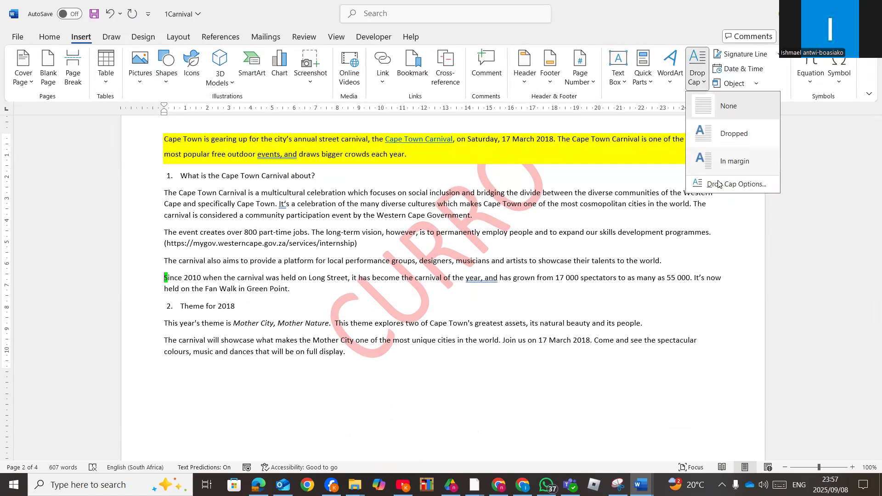
left_click(729, 186)
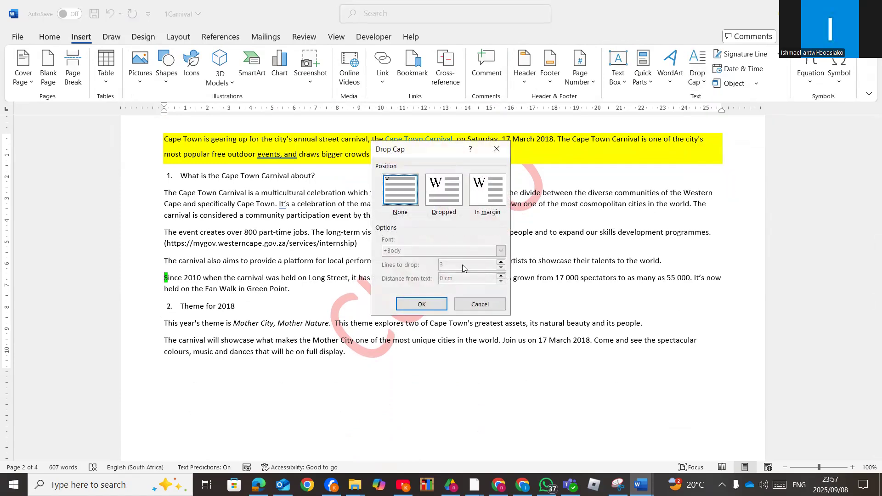
left_click(441, 198)
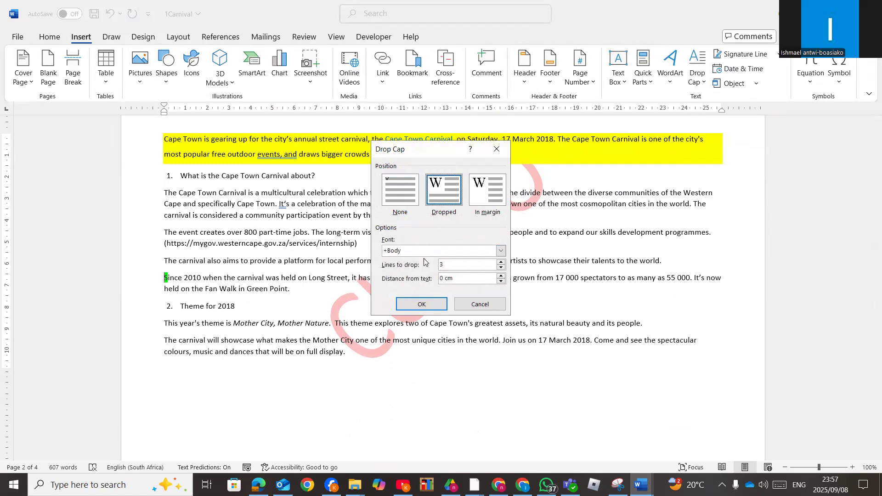
left_click(501, 276)
left_click(501, 276)
left_click(421, 304)
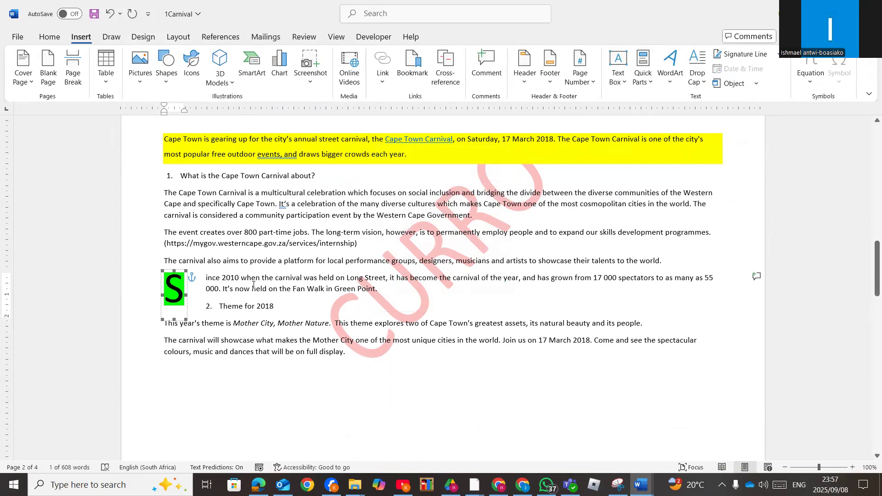
scroll(253, 284, "down", 1)
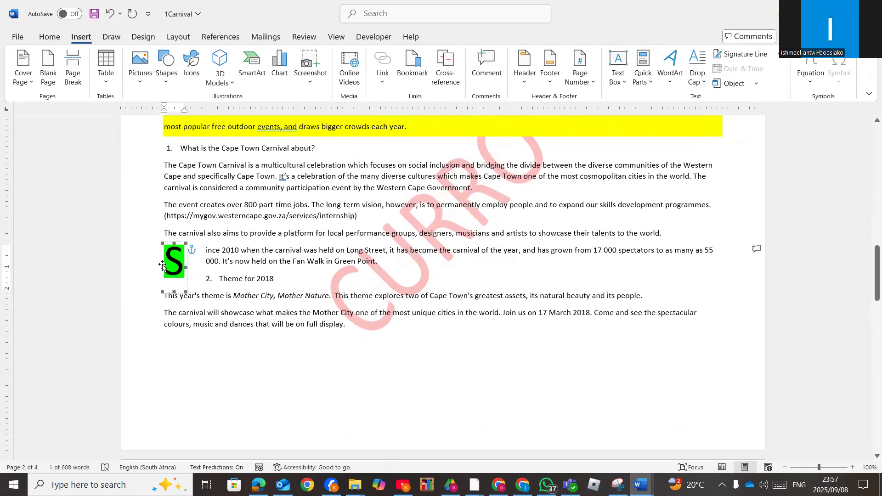
left_click(230, 260)
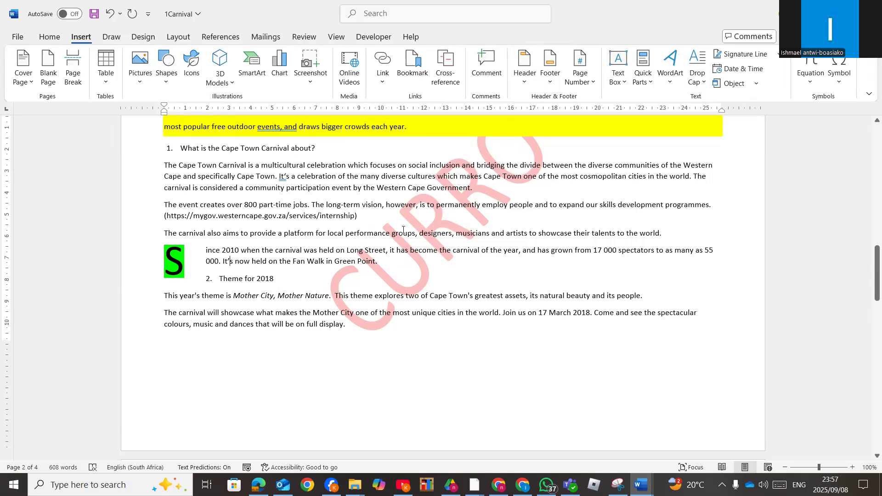
Add two blank lines after the closing #CTCarnival2017 paragraph on the last page
scroll(409, 237, "down", 15)
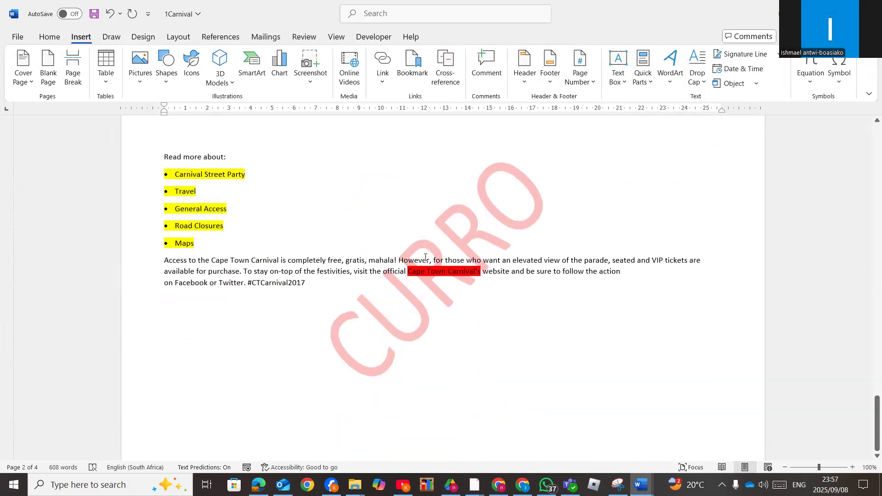
left_click(341, 241)
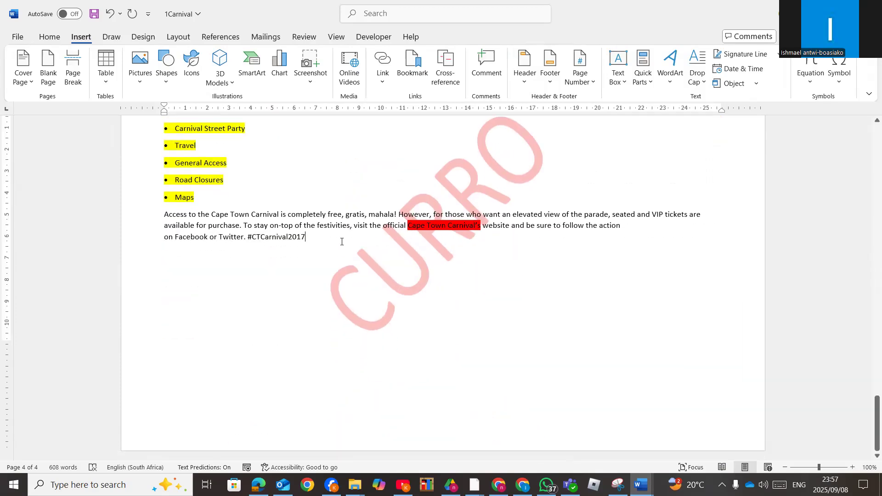
key("Return")
key("Return")
Define the spade character from the Symbol font as a new bullet for the five items under "Read more about:"
scroll(256, 217, "up", 3)
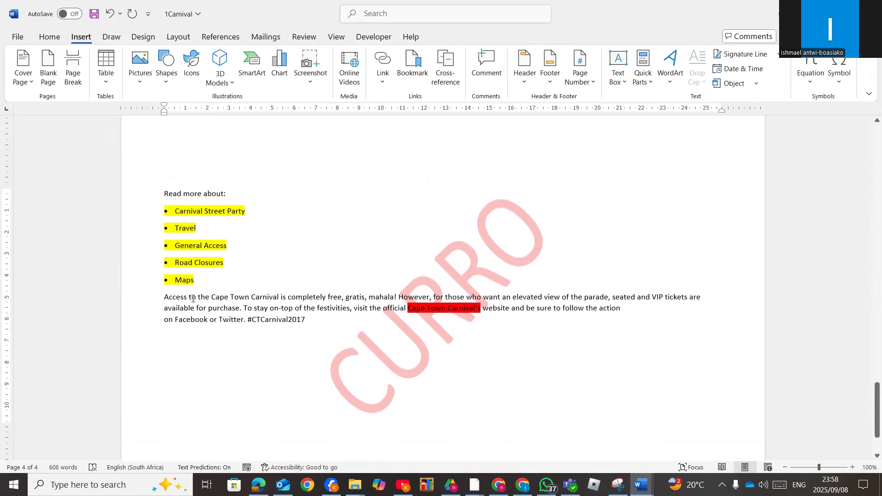
left_click_drag(186, 242, 165, 211)
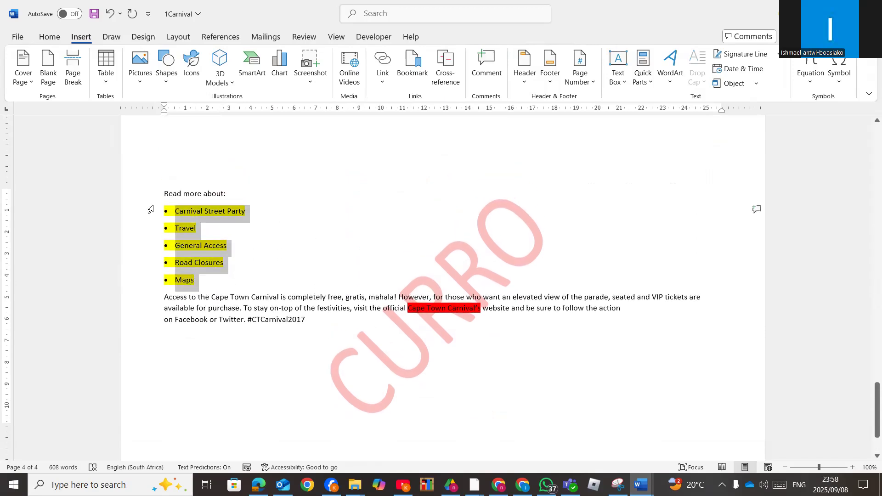
left_click(49, 36)
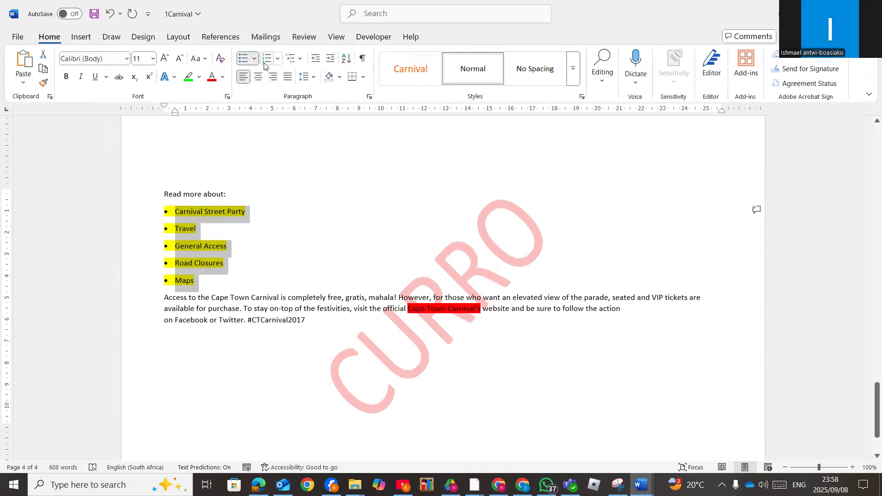
left_click(254, 59)
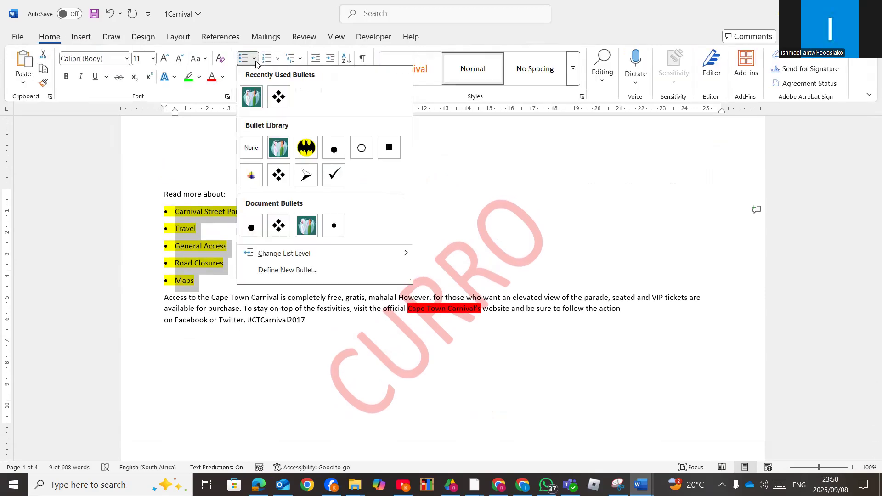
left_click(288, 271)
left_click(534, 130)
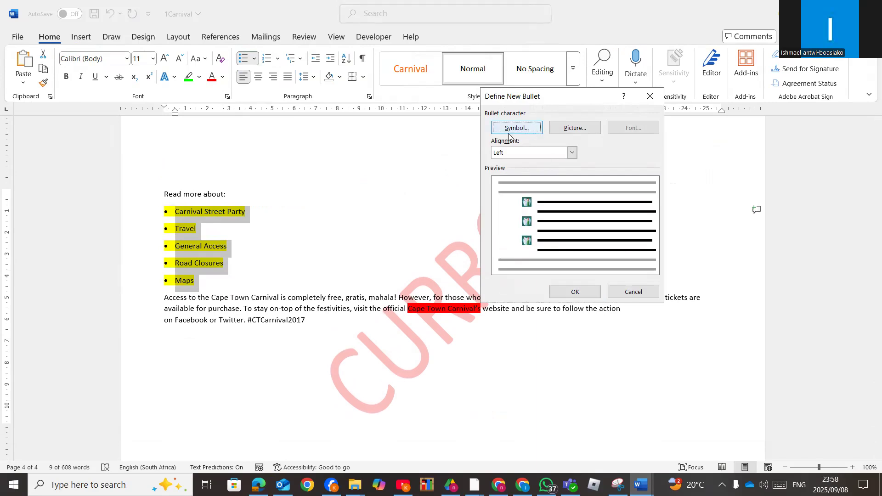
left_click(523, 124)
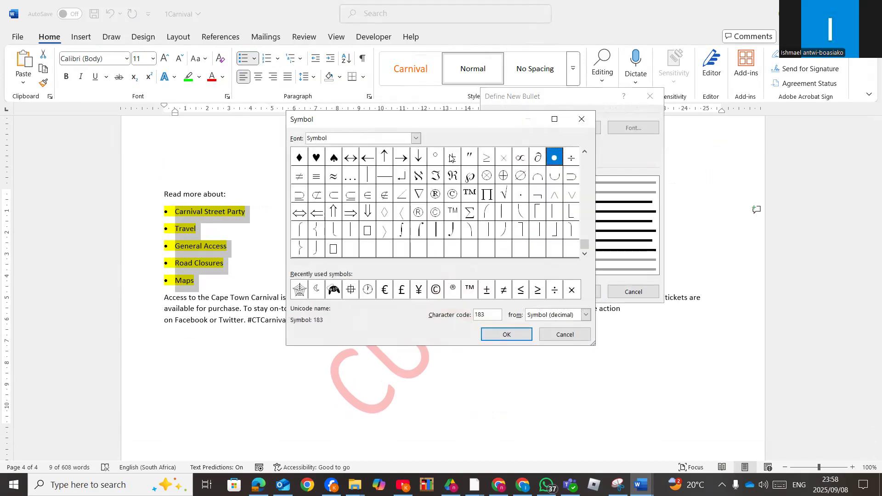
left_click(505, 334)
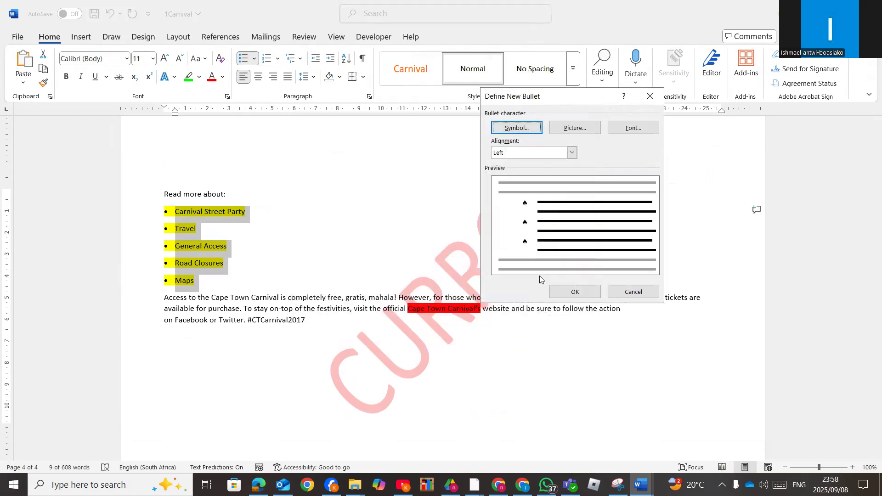
left_click(575, 291)
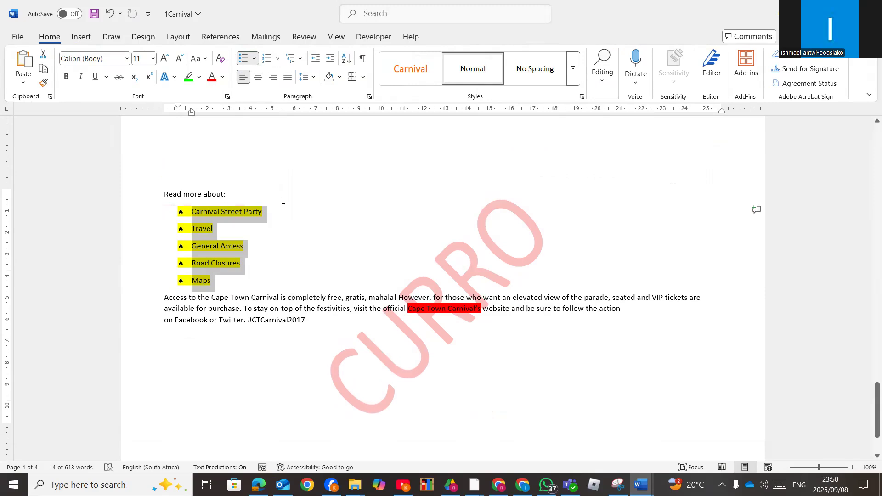
Place the insertion point on a blank line below the closing #CTCarnival2017 paragraph
scroll(298, 237, "down", 3)
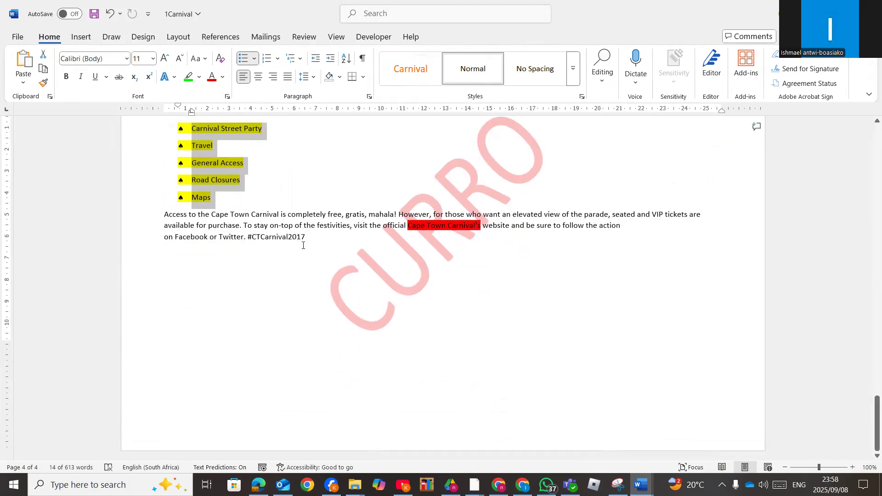
left_click(308, 237)
key("Return")
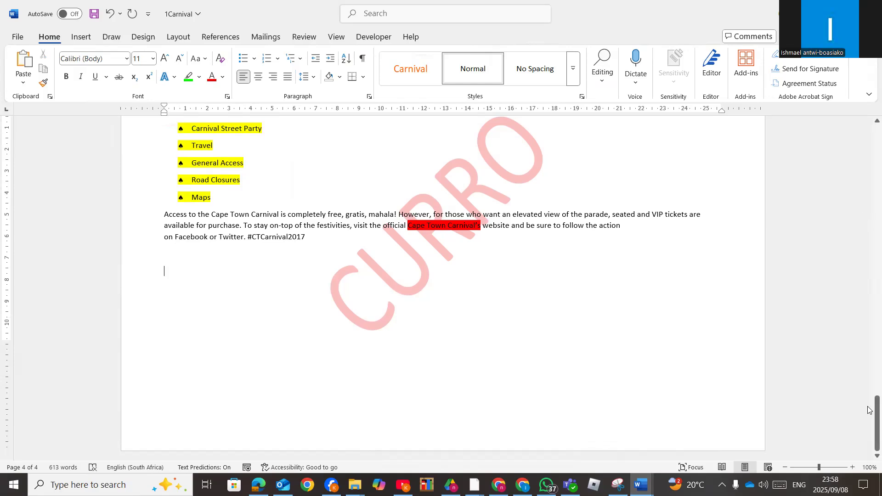
Convert the "Mother City" line on the first page to WordArt in the black outlined style with a hard shadow
left_click_drag(870, 413, 869, 144)
left_click(381, 291)
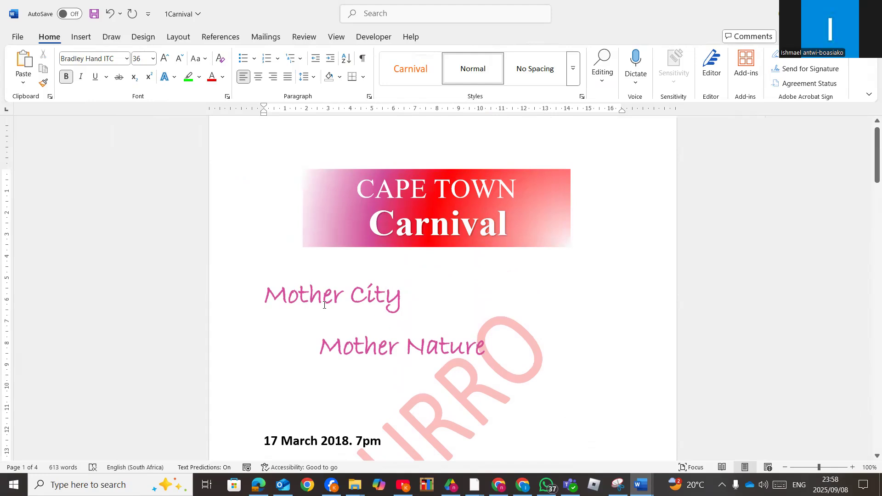
left_click_drag(398, 301, 306, 303)
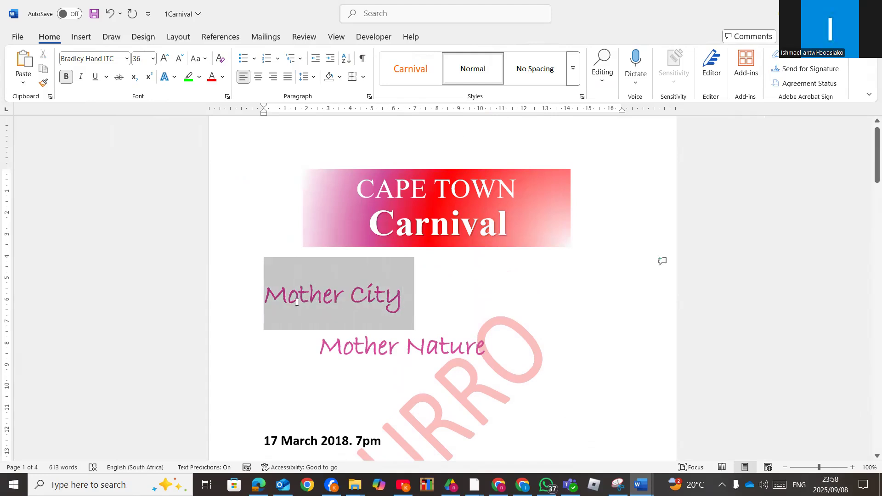
left_click(299, 298)
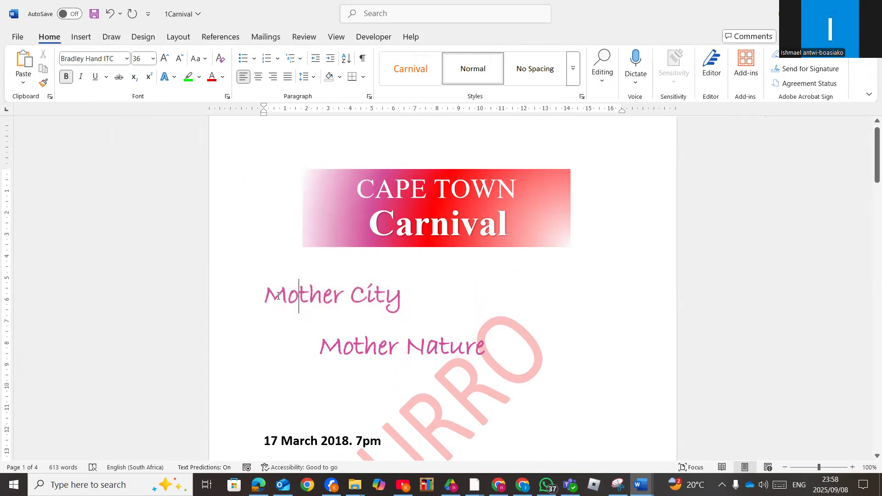
left_click_drag(265, 297, 415, 305)
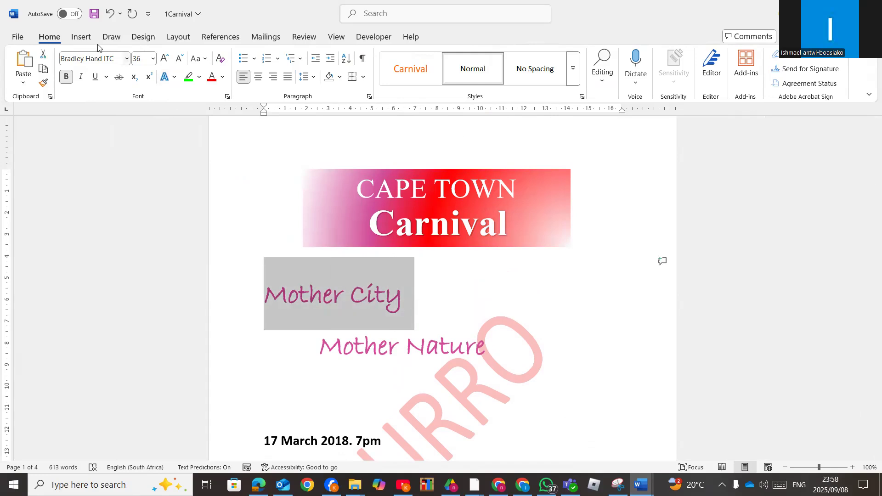
left_click(81, 36)
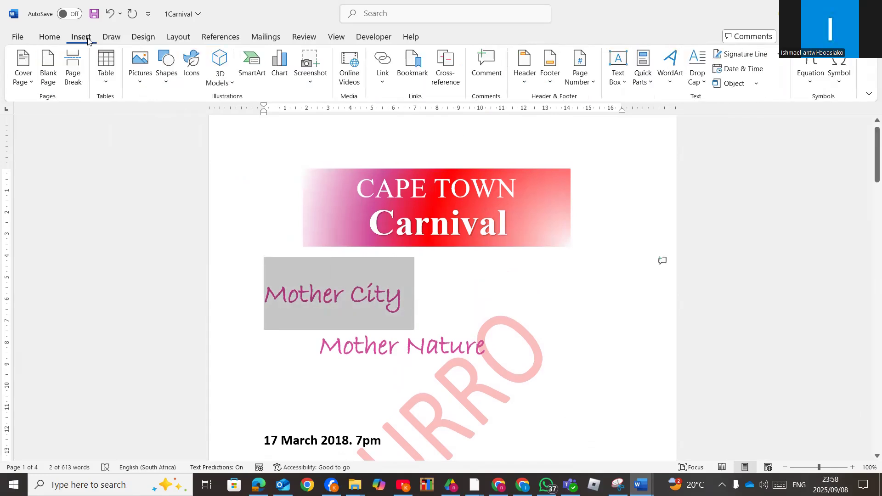
left_click(669, 83)
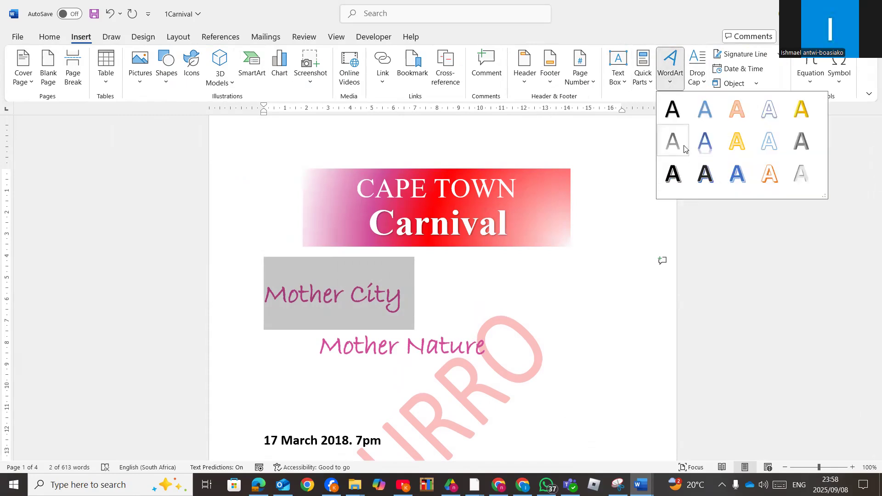
left_click(675, 173)
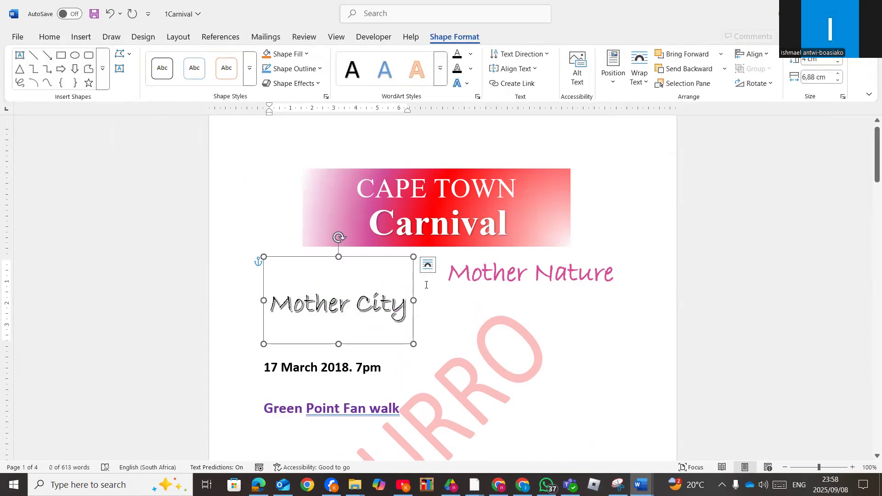
Apply a wave-like warp transform to the Mother City WordArt and enlarge it to about 16.28 cm wide and 4.64 cm high
left_click(469, 85)
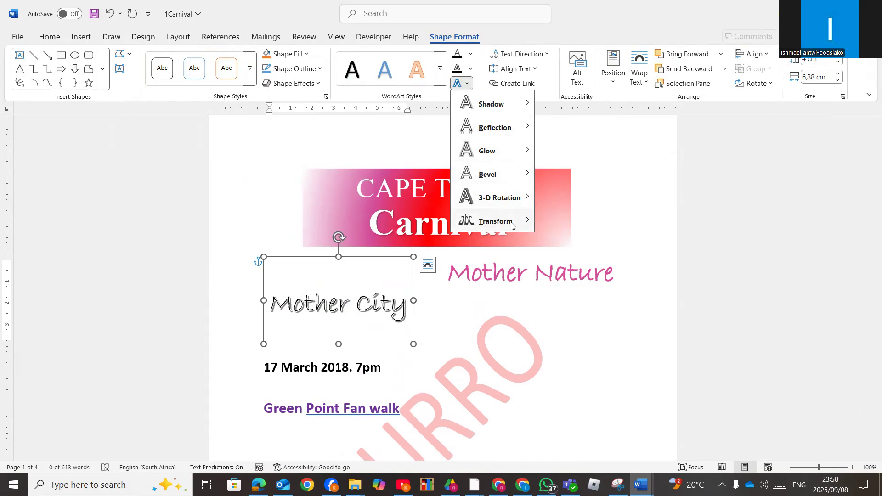
mouse_move(513, 226)
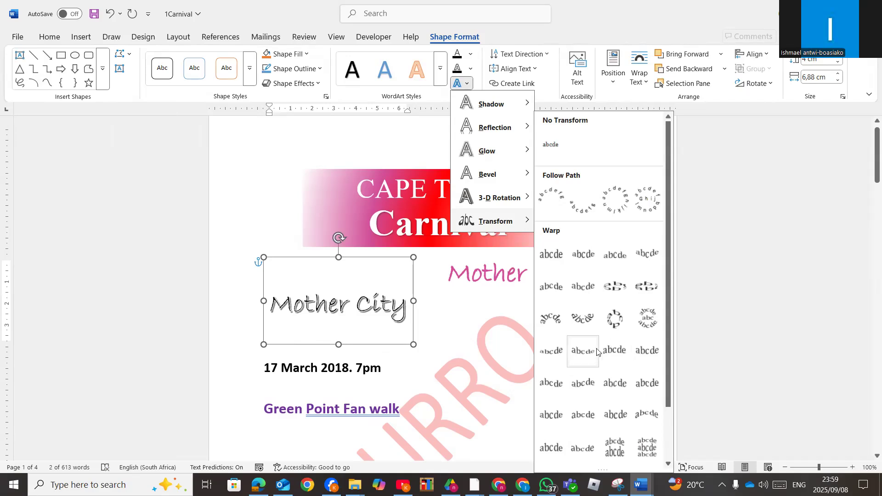
left_click(616, 260)
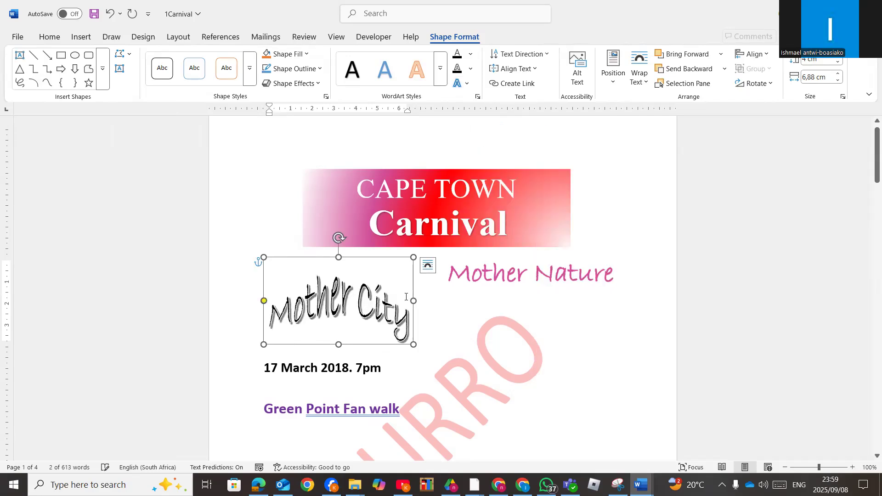
left_click_drag(414, 300, 609, 303)
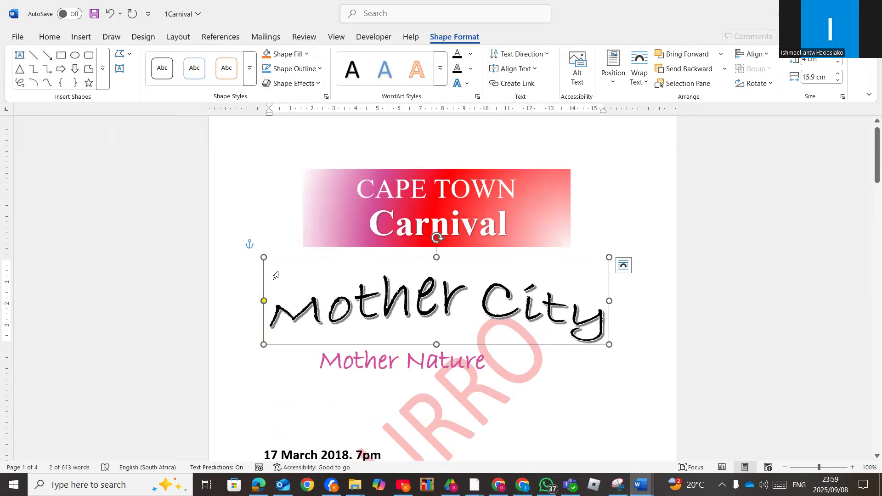
left_click_drag(260, 247, 256, 244)
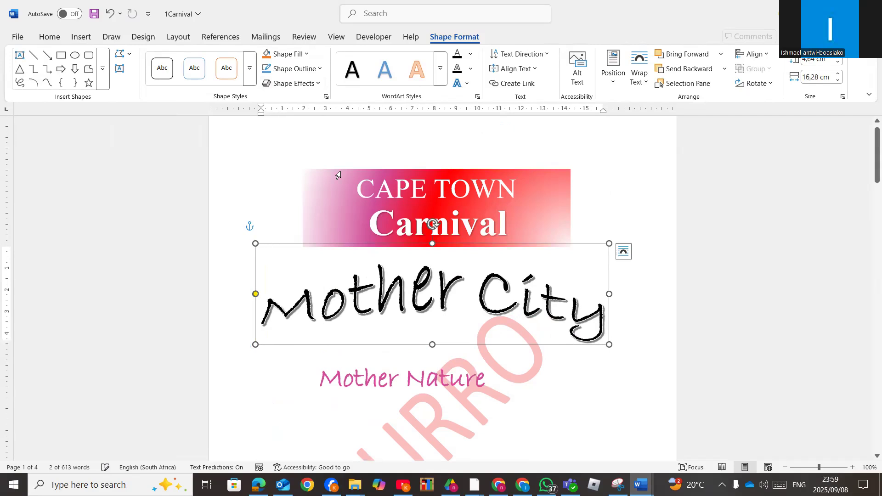
Give the Mother City WordArt box a dark brown shape fill and a yellow outline
left_click(307, 55)
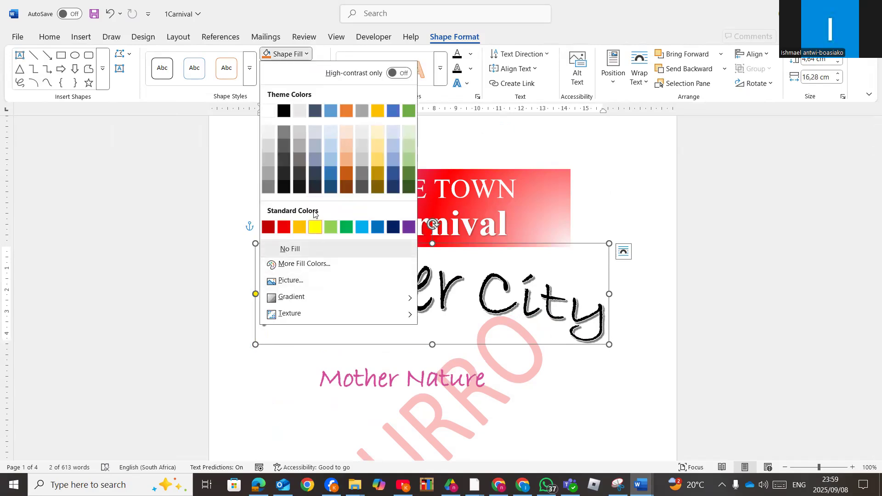
left_click(350, 189)
key("ctrl+z")
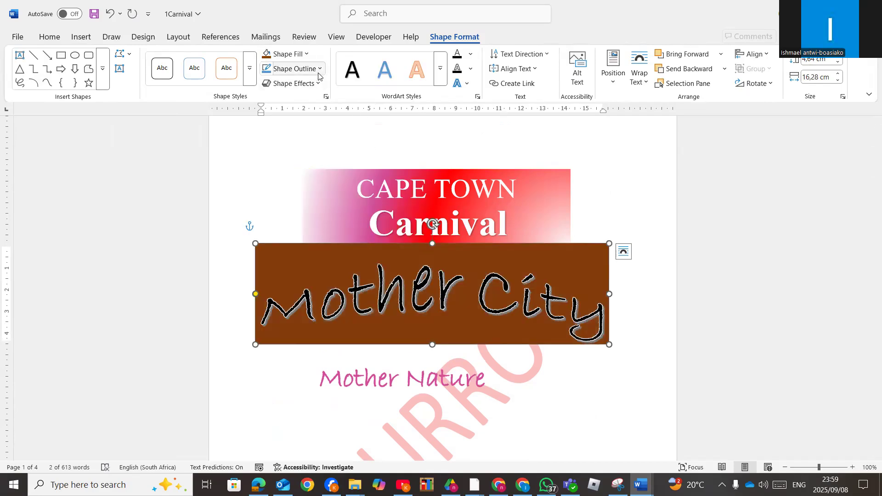
left_click(320, 69)
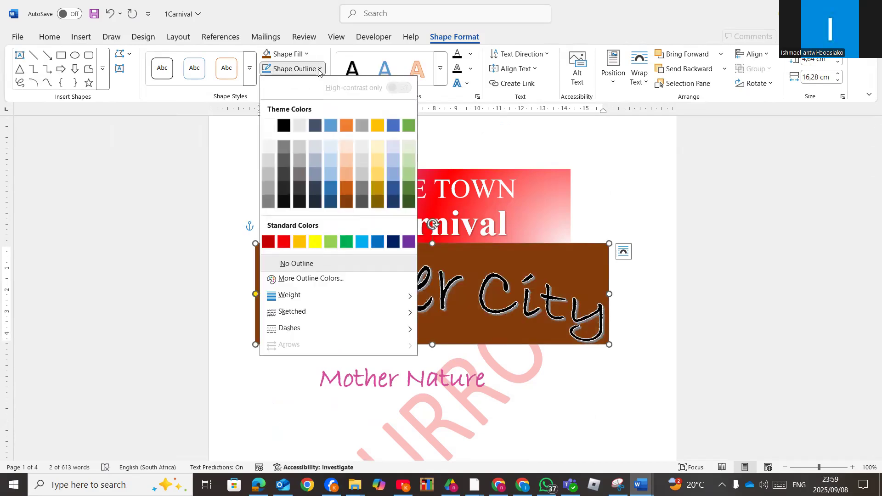
left_click(335, 264)
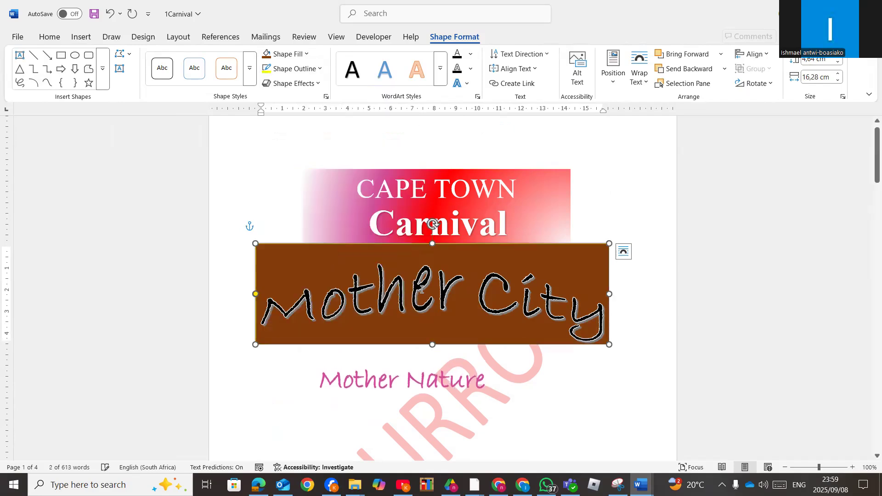
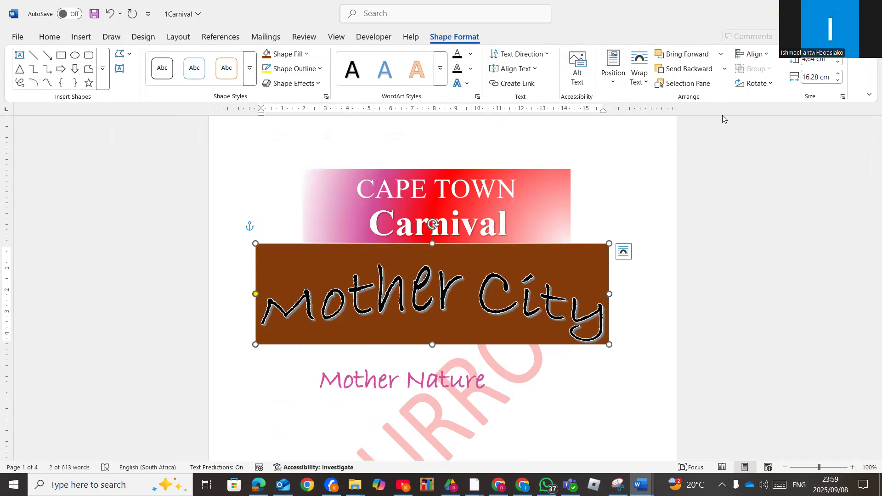
Add three blank lines after the closing #CTCarnival2017 paragraph at the end of the document
scroll(593, 244, "down", 8)
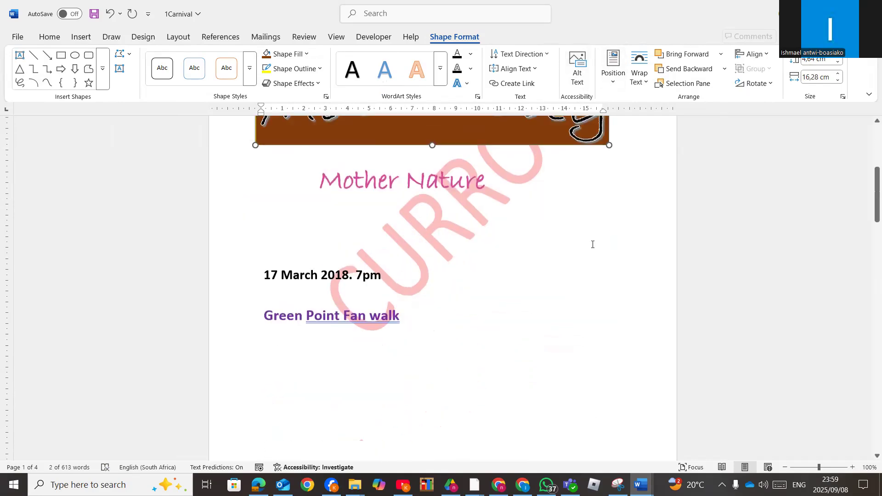
scroll(560, 299, "down", 15)
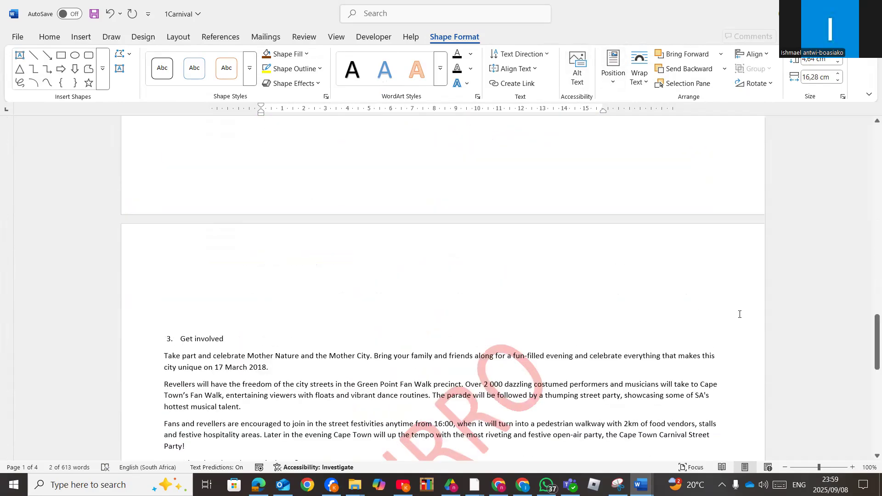
left_click_drag(869, 337, 869, 414)
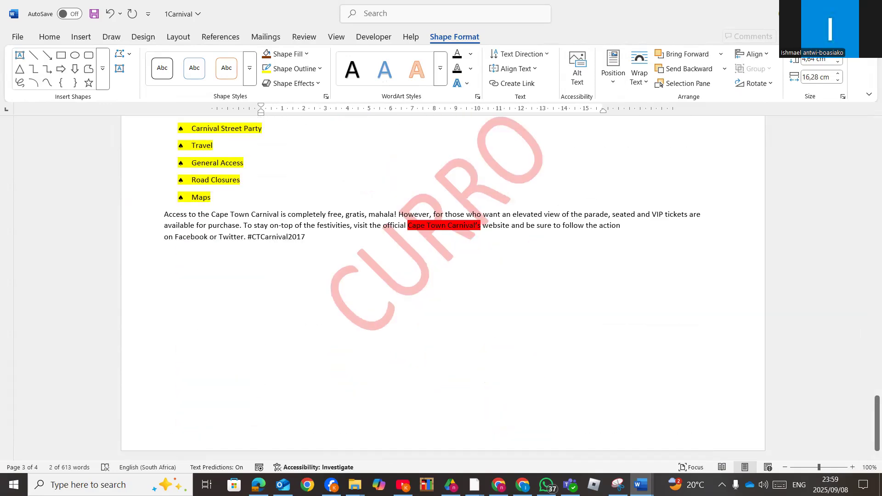
left_click(325, 237)
key("Return")
key("Return")
key("Return")
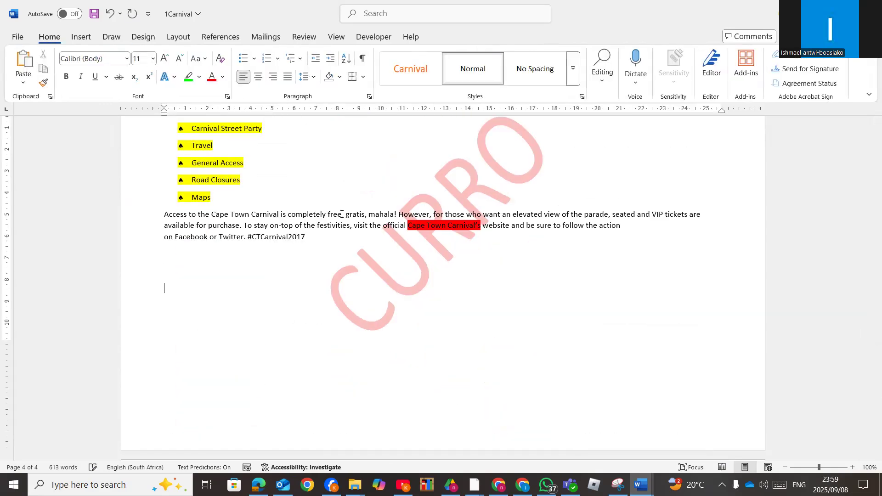
Draw a heart shape about 8.83 cm wide and 6.54 cm high in the blank area below the closing paragraph
left_click(81, 37)
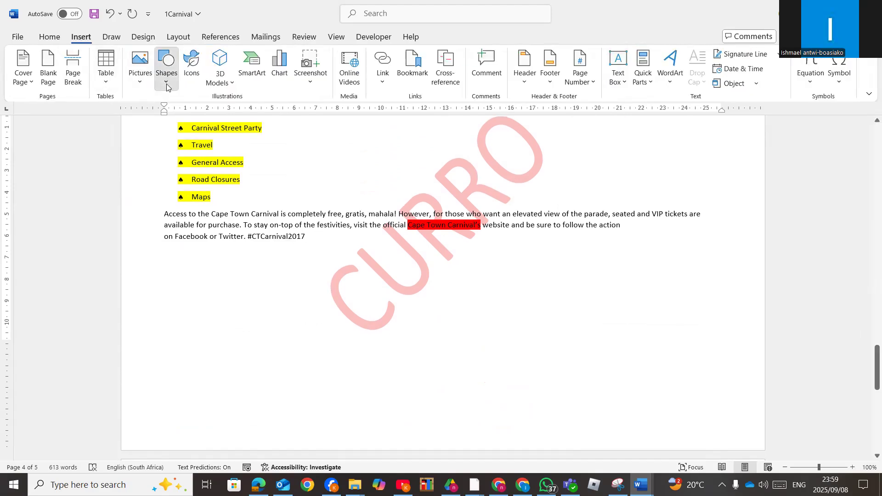
left_click(166, 84)
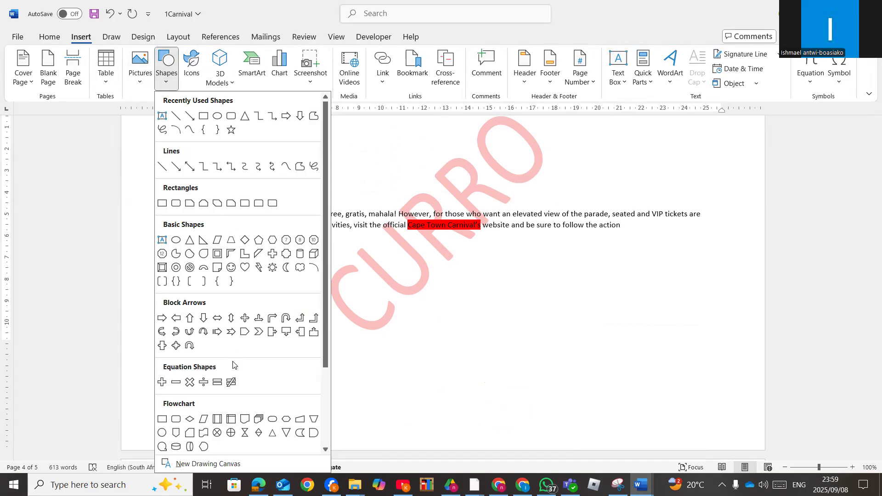
scroll(234, 368, "down", 1)
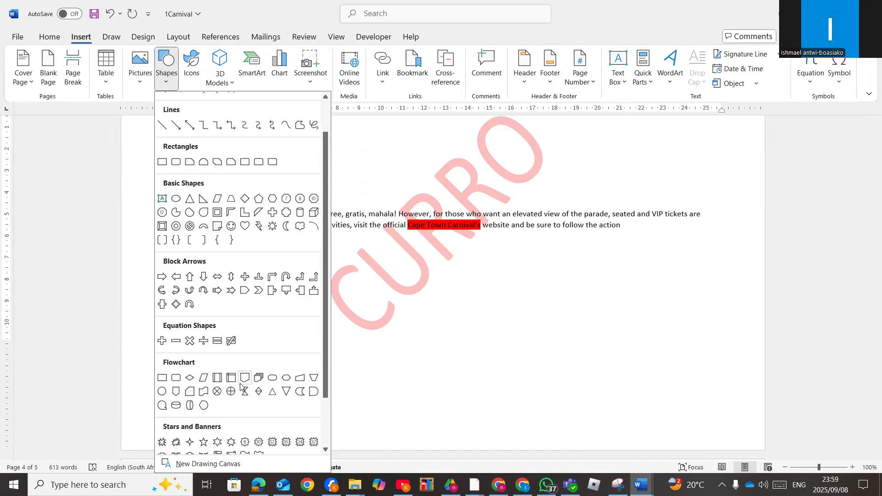
left_click(246, 225)
left_click_drag(210, 270, 402, 412)
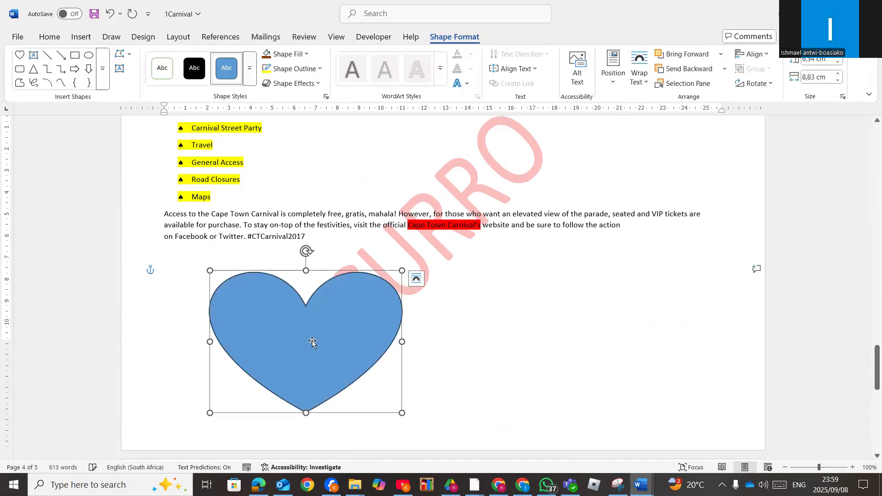
Add the text "CURRO MAHIKENG" inside the heart shape
right_click(282, 324)
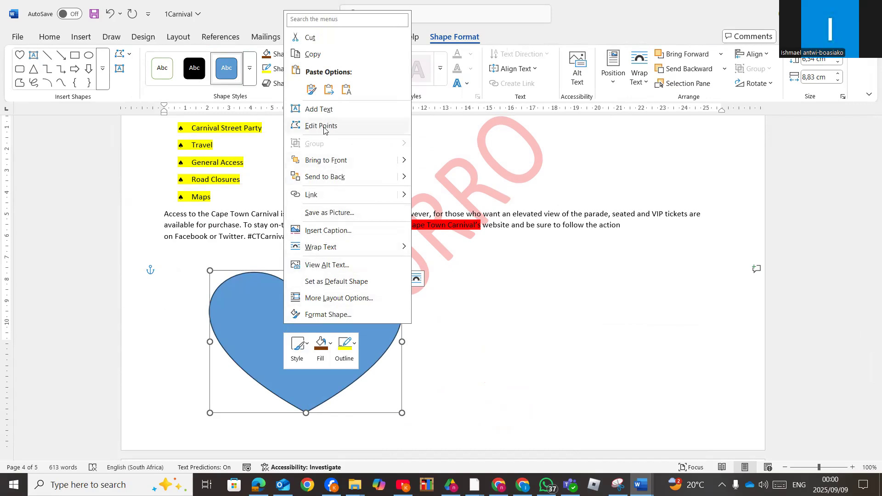
left_click(319, 109)
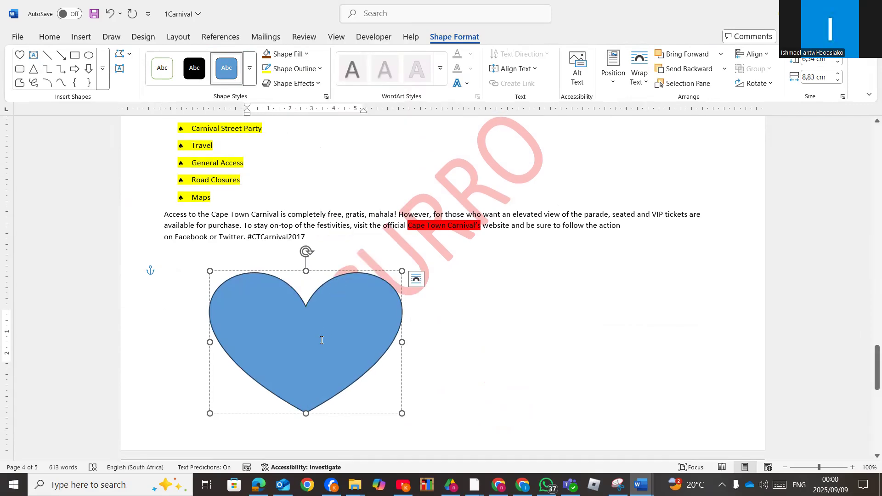
type("CURR")
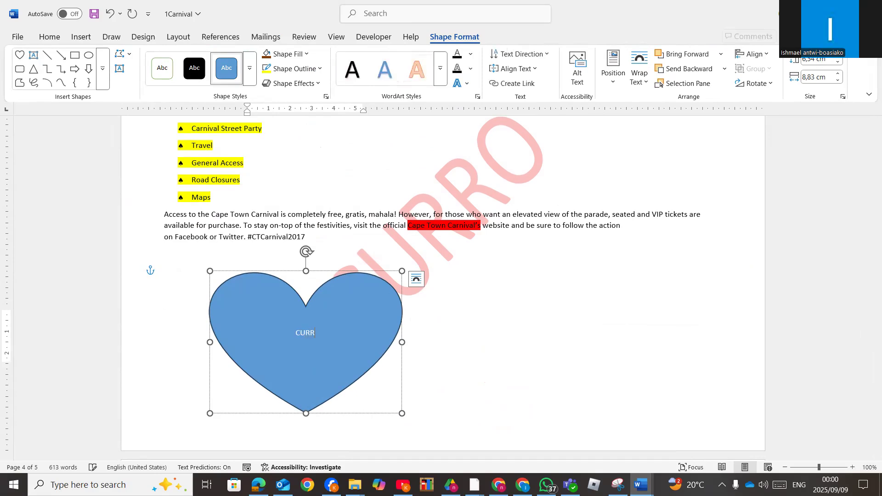
type("O MAHIKENG")
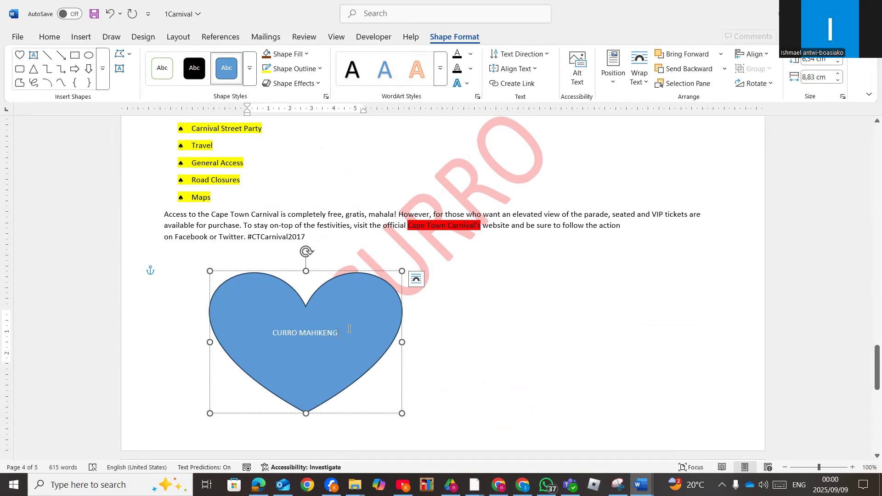
Enlarge the CURRO MAHIKENG text in the heart to 20 pt
left_click_drag(316, 339, 264, 345)
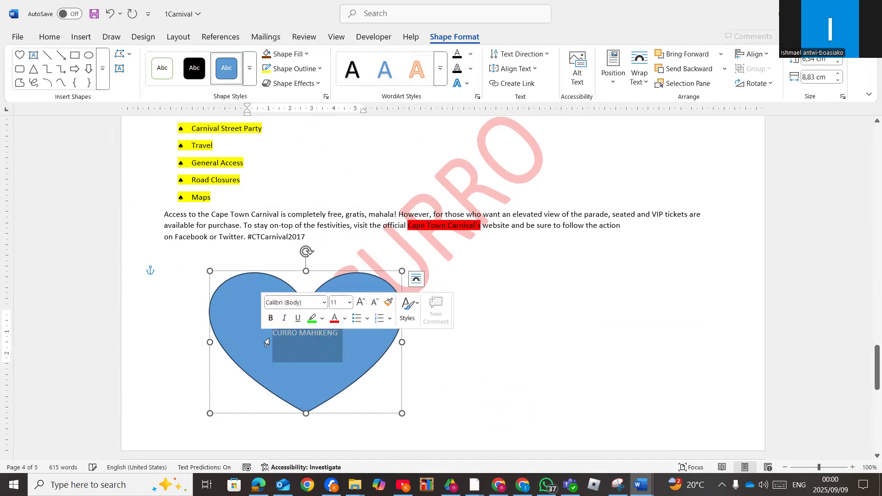
left_click(50, 38)
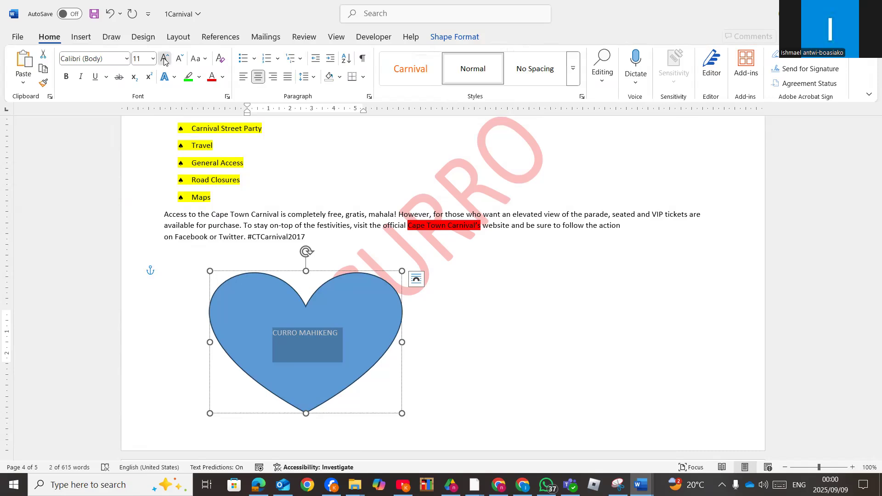
left_click(164, 58)
left_click(165, 59)
left_click(165, 59)
left_click(165, 59)
left_click(164, 59)
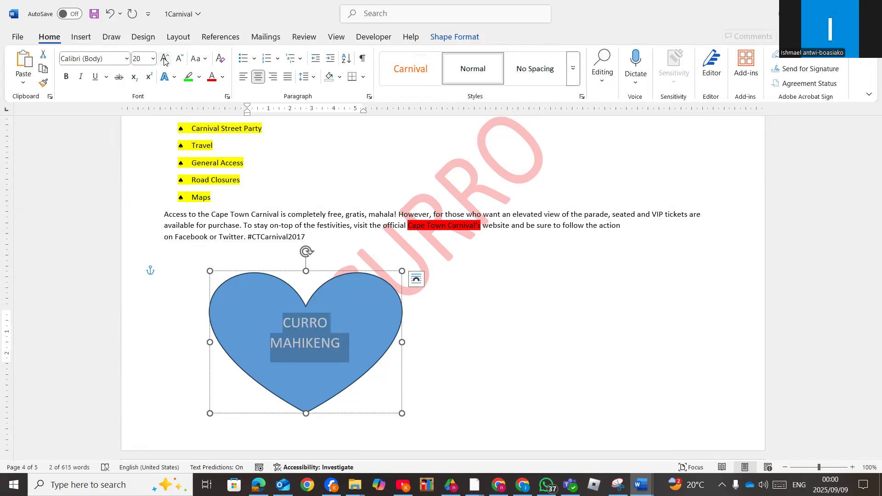
left_click(378, 284)
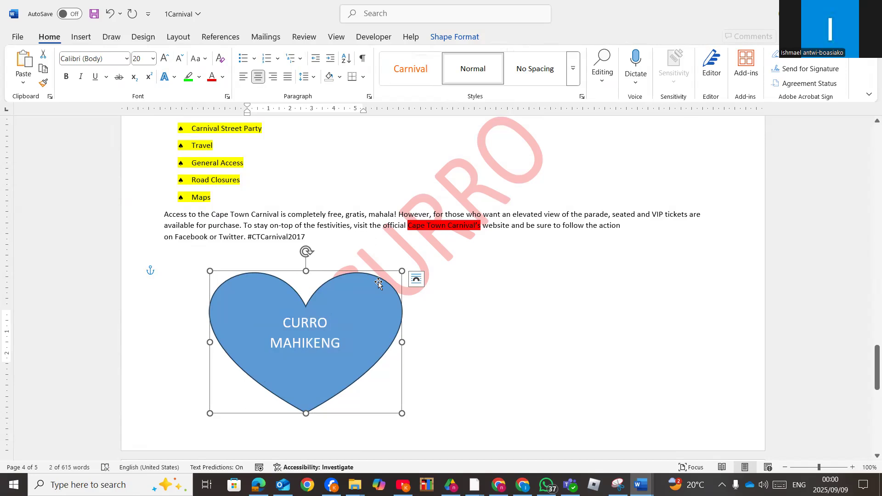
Apply the solid orange theme style with a dark outline to the heart and change its fill to standard purple
left_click(455, 37)
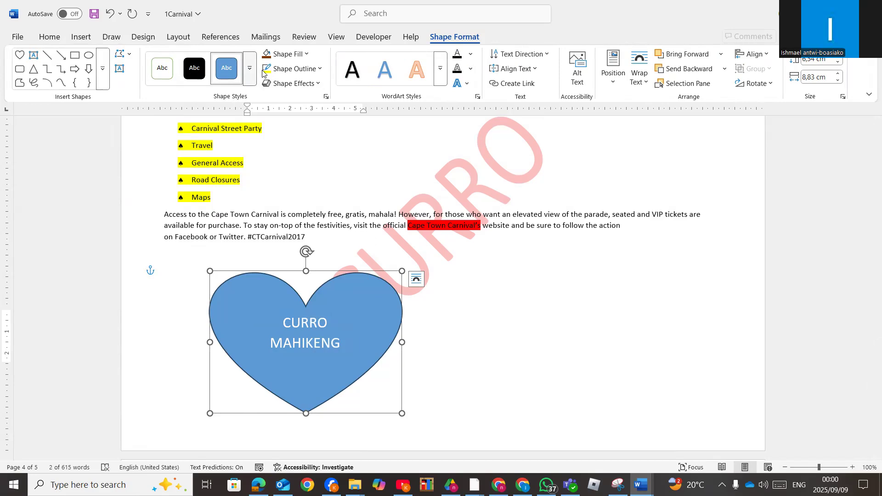
left_click(250, 75)
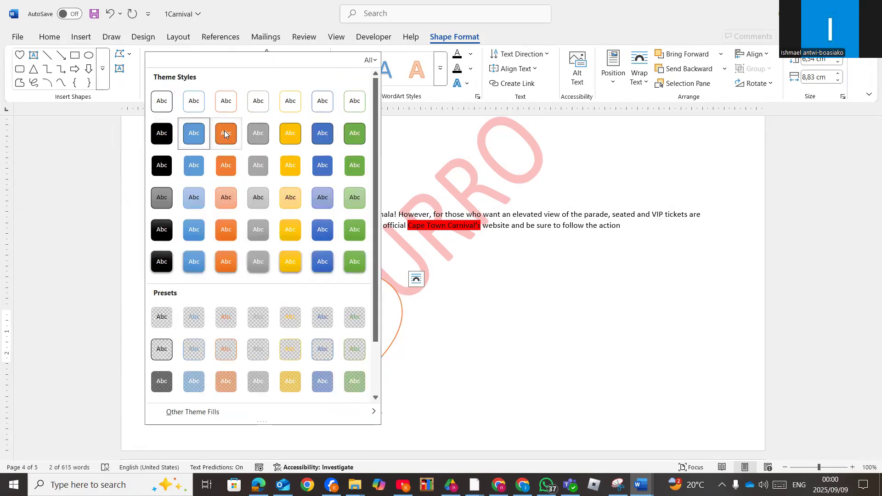
left_click(224, 137)
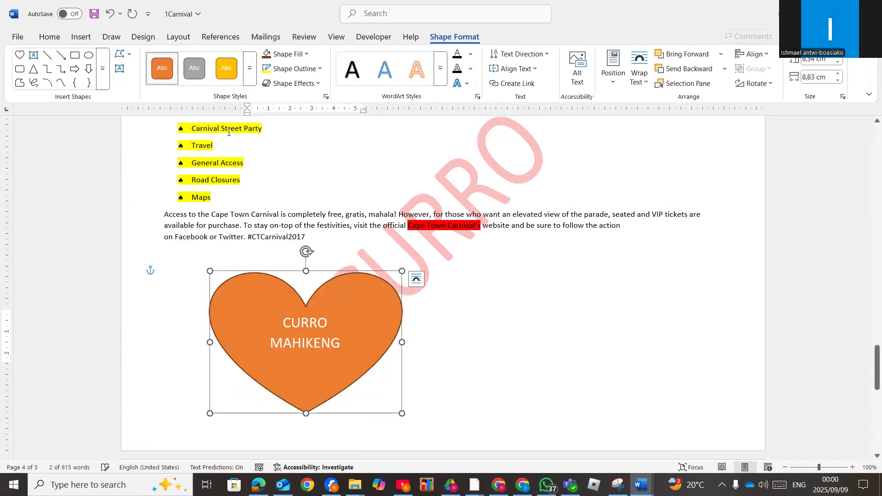
left_click(308, 55)
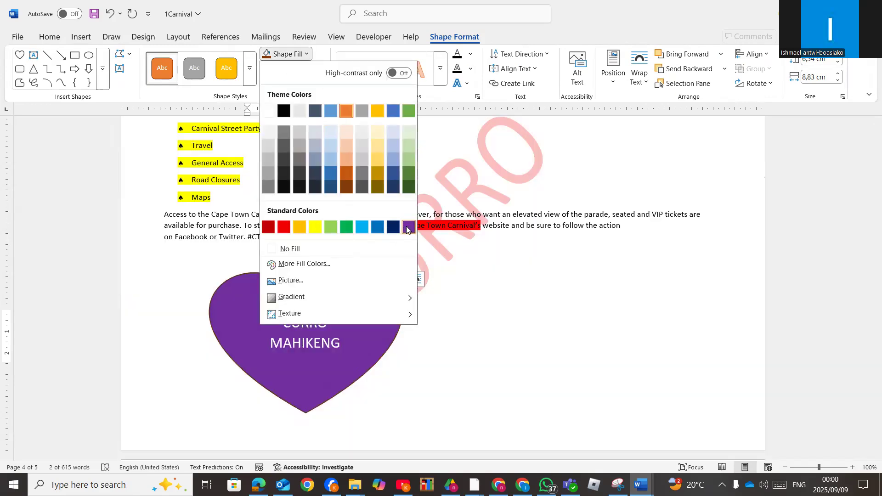
left_click(408, 227)
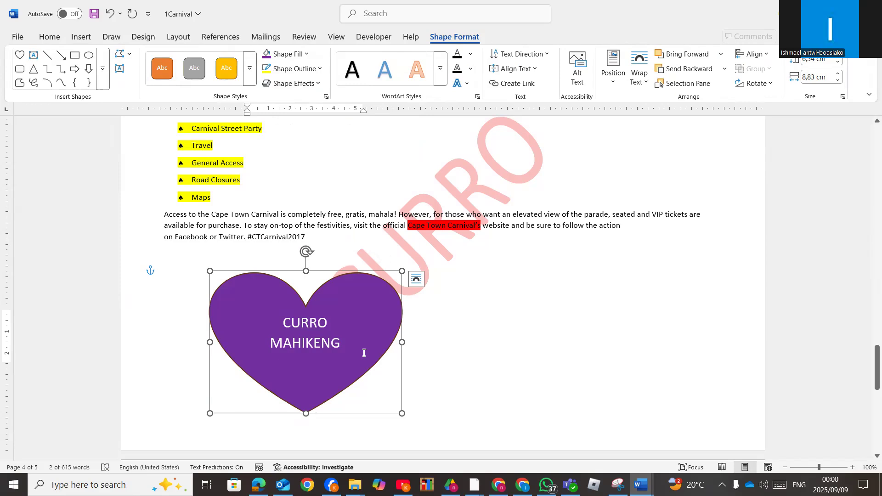
left_click(490, 339)
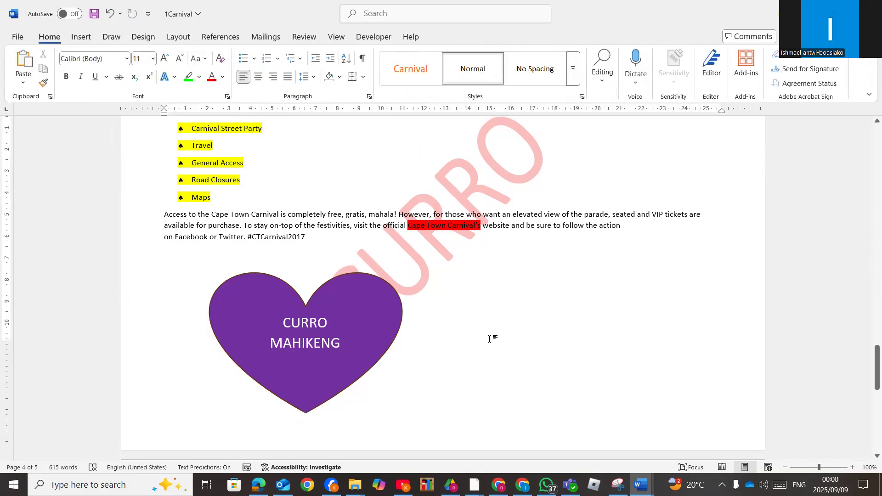